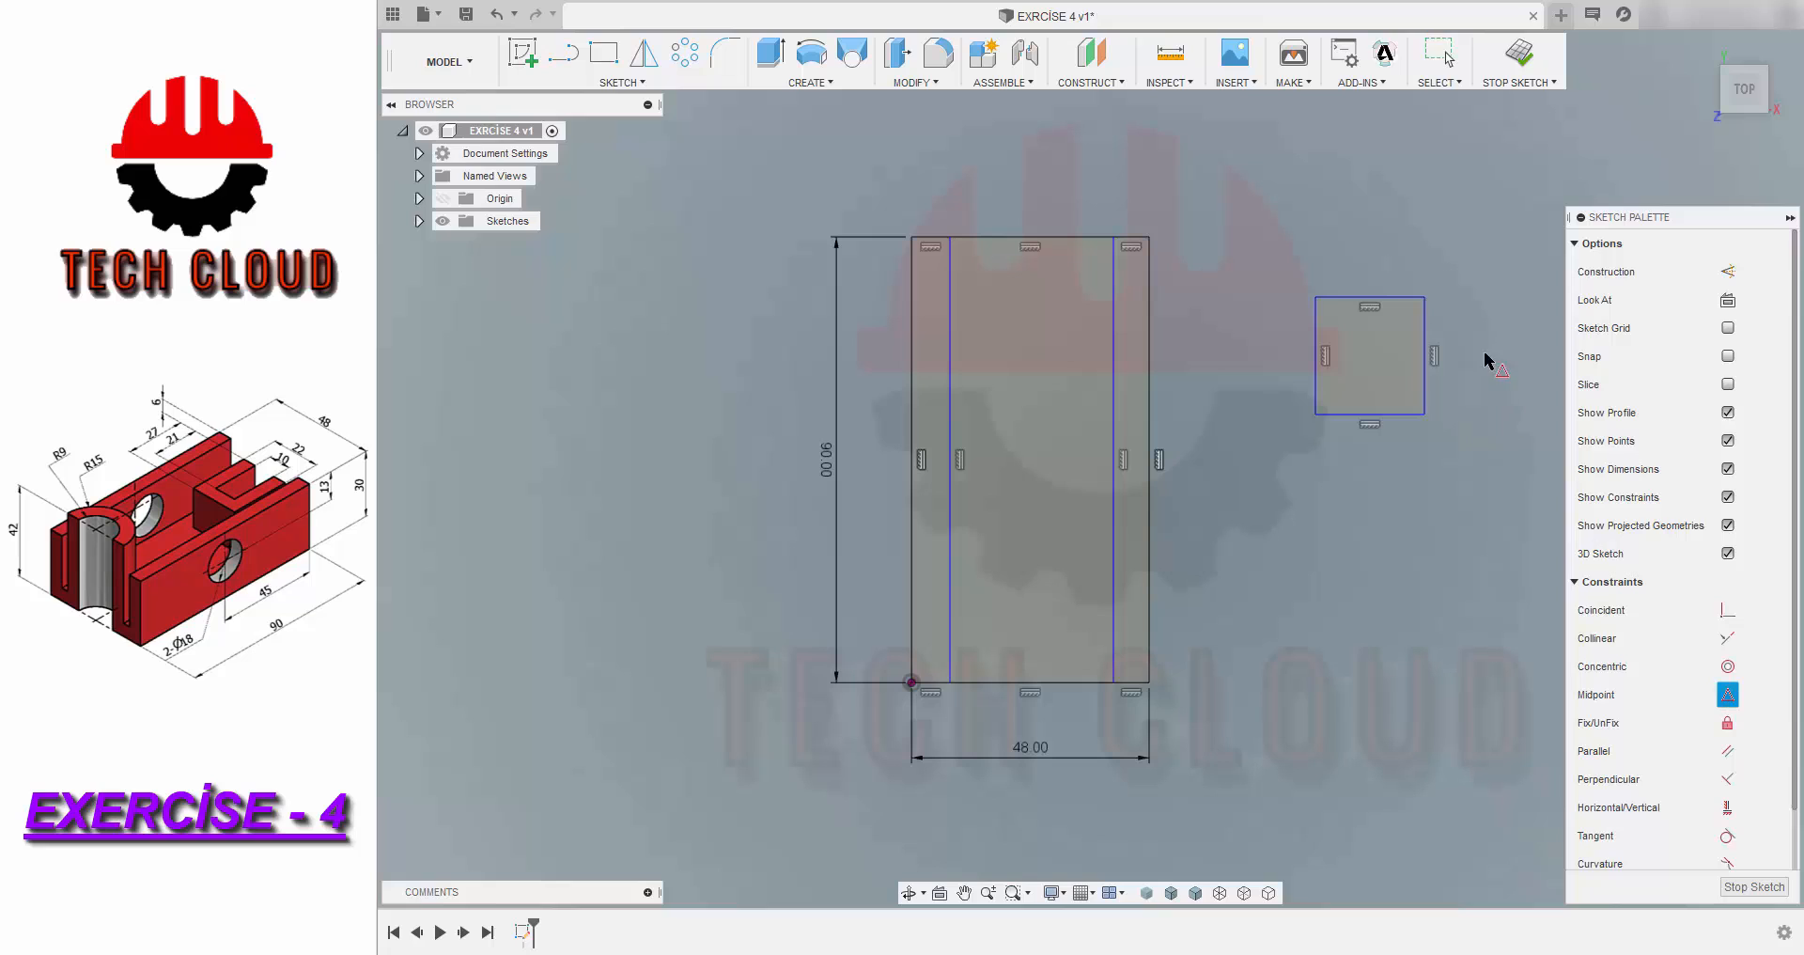
# - Centre the loose rectangle on the 90 × 48 mm outline's upper edge with a Midpoint constraint
pyautogui.click(1349, 296)
pyautogui.click(1027, 241)
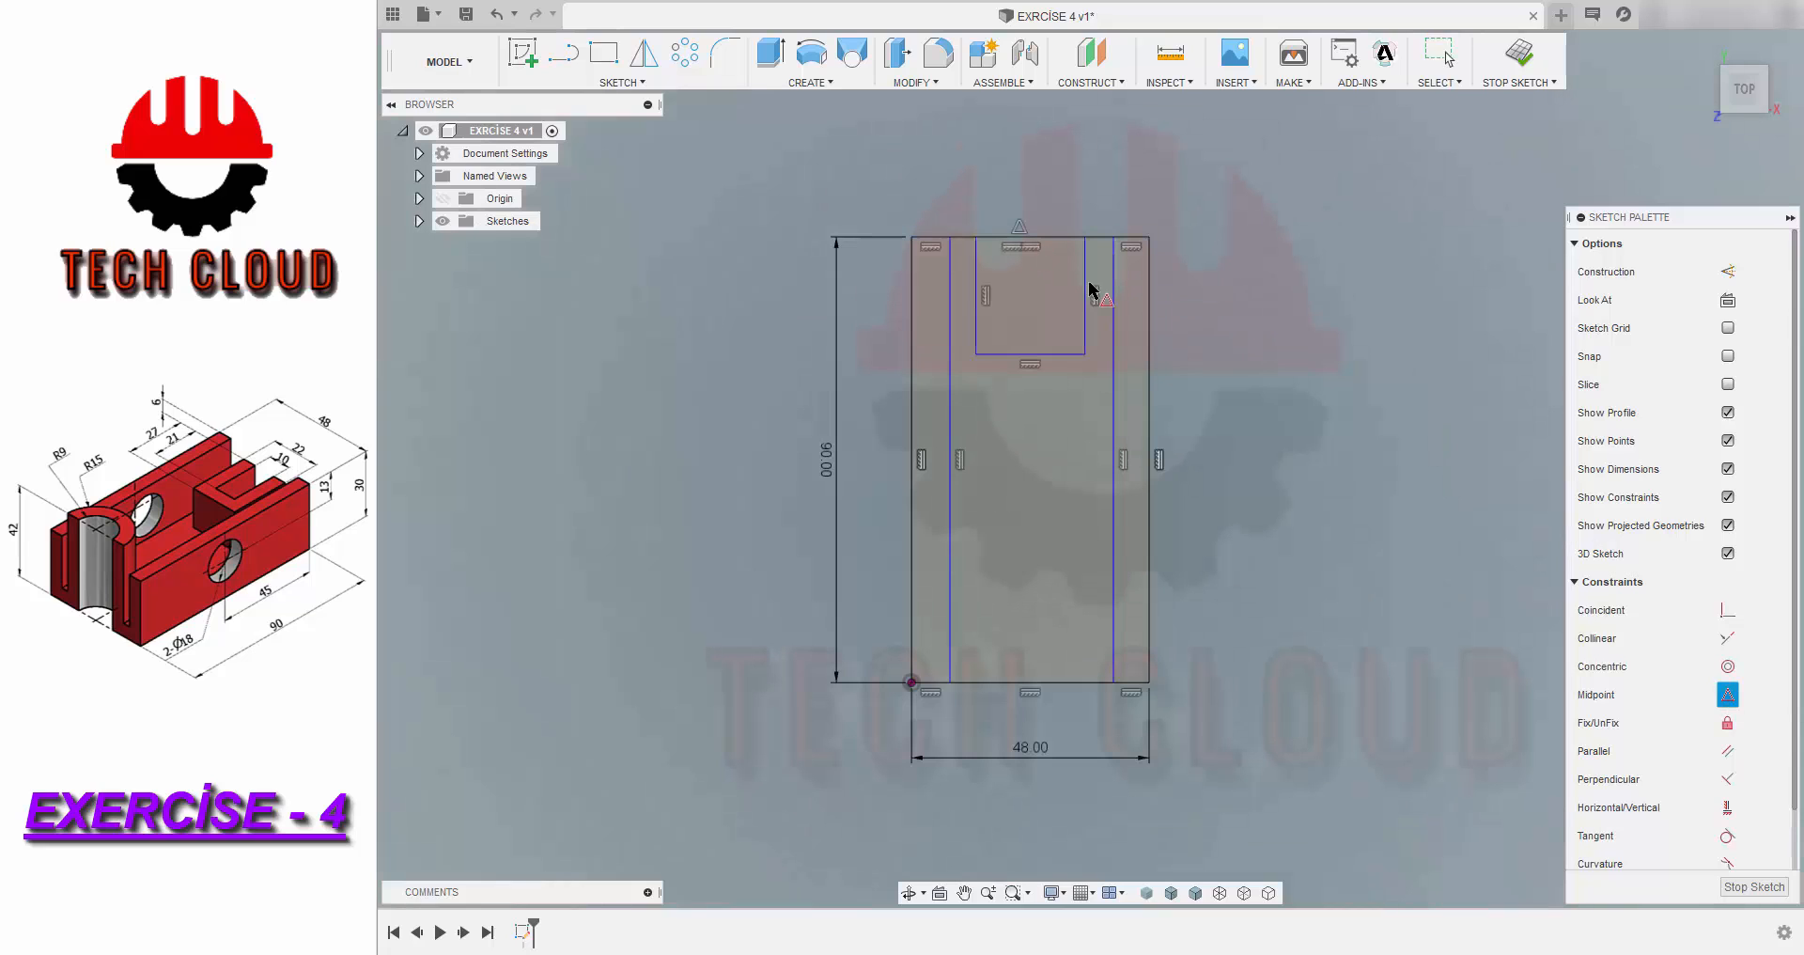
# - Sketch a second, smaller rectangle about 13 mm wide in the empty area beside the outline
pyautogui.press('r')
pyautogui.click(1268, 305)
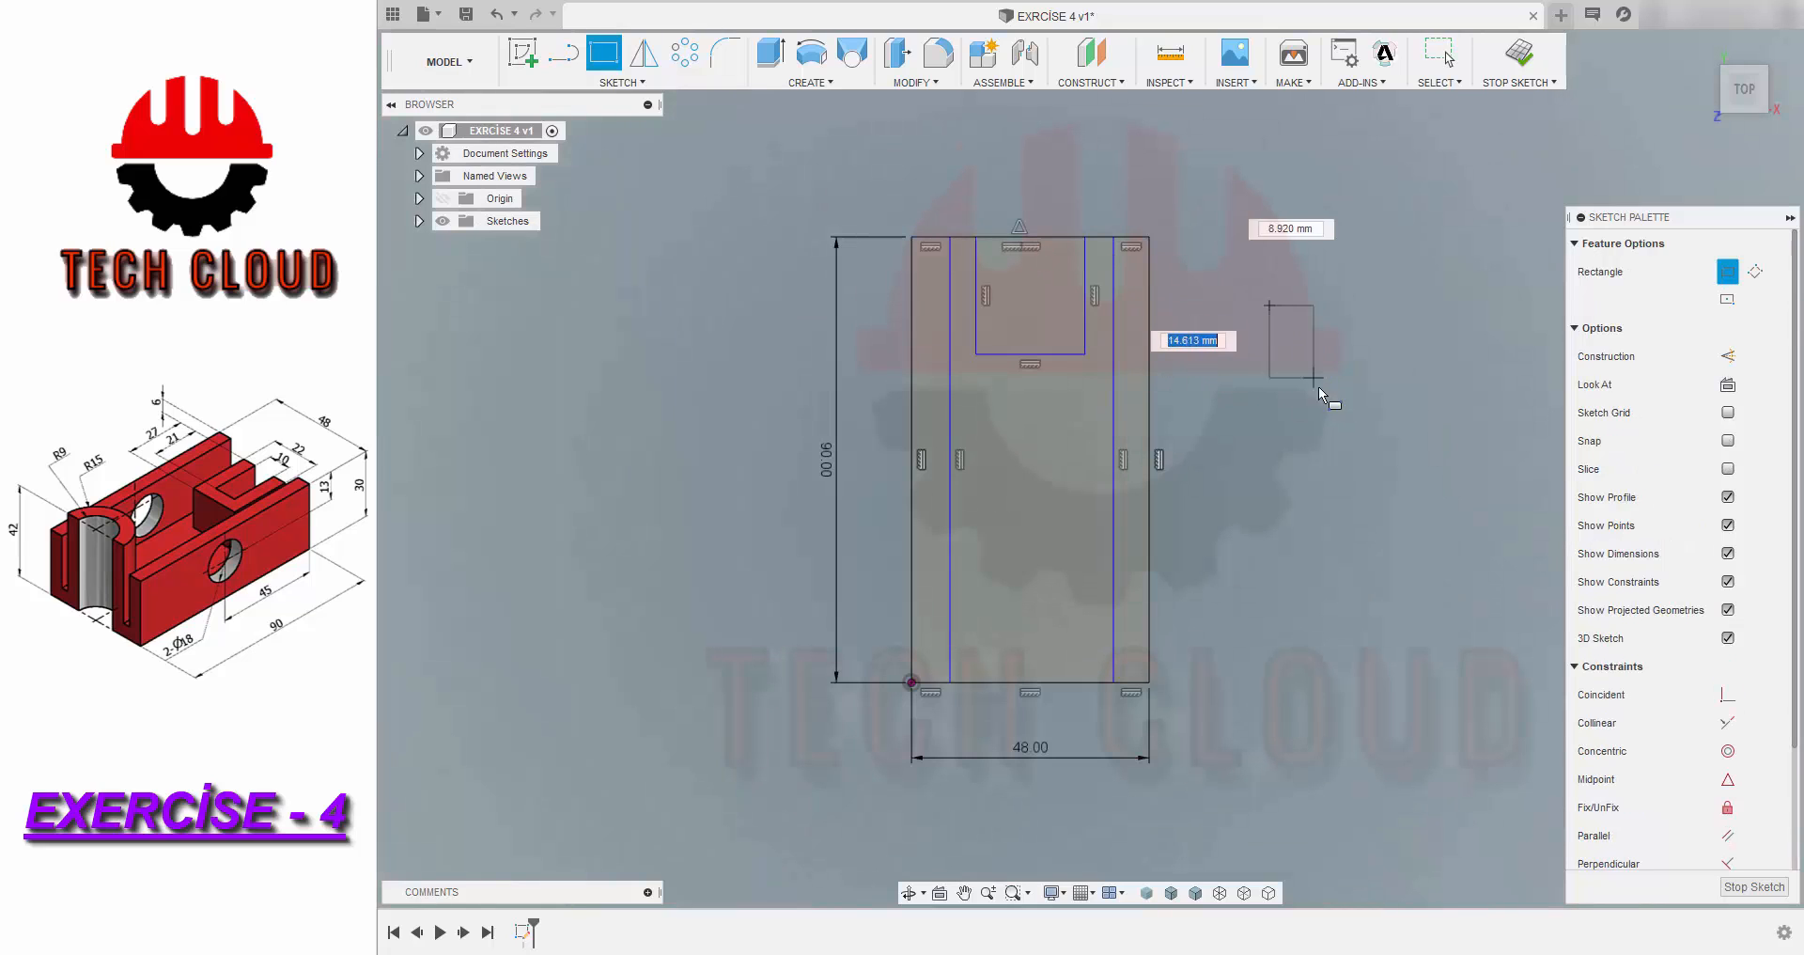
pyautogui.click(1337, 387)
pyautogui.press('Escape')
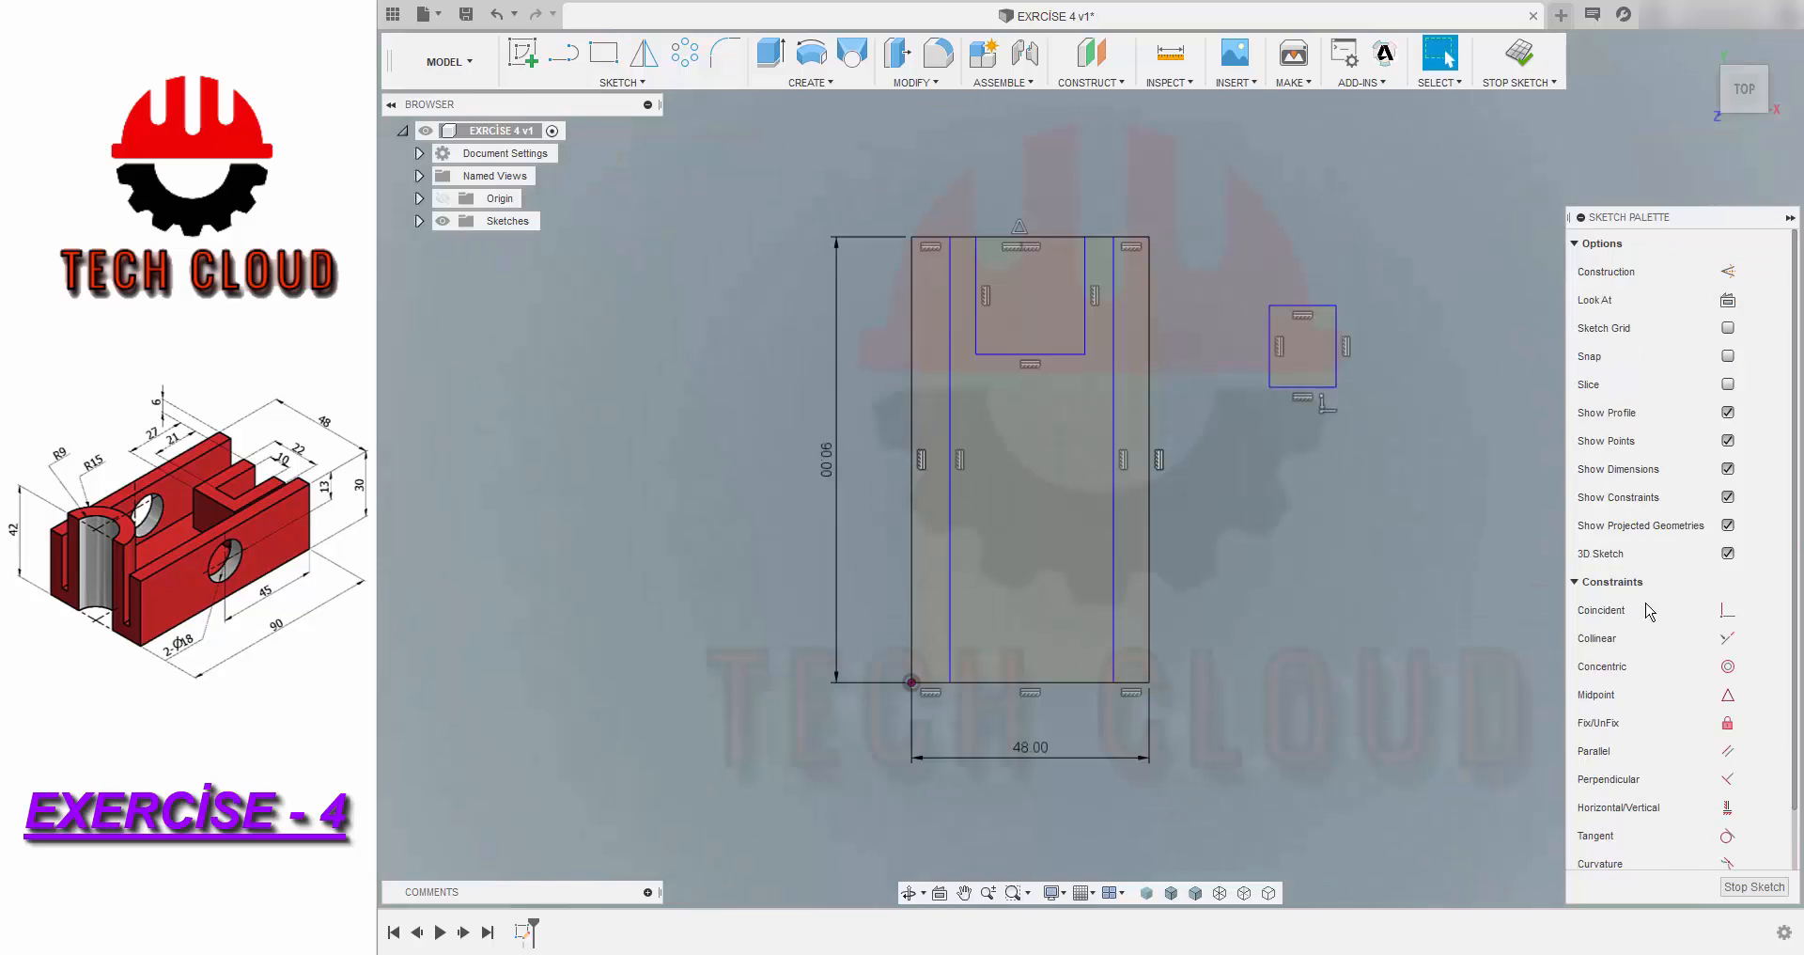
# - Apply a Midpoint constraint between the smaller rectangle's upper edge and the outline's upper edge, nesting it inside the larger rectangle
pyautogui.click(1727, 695)
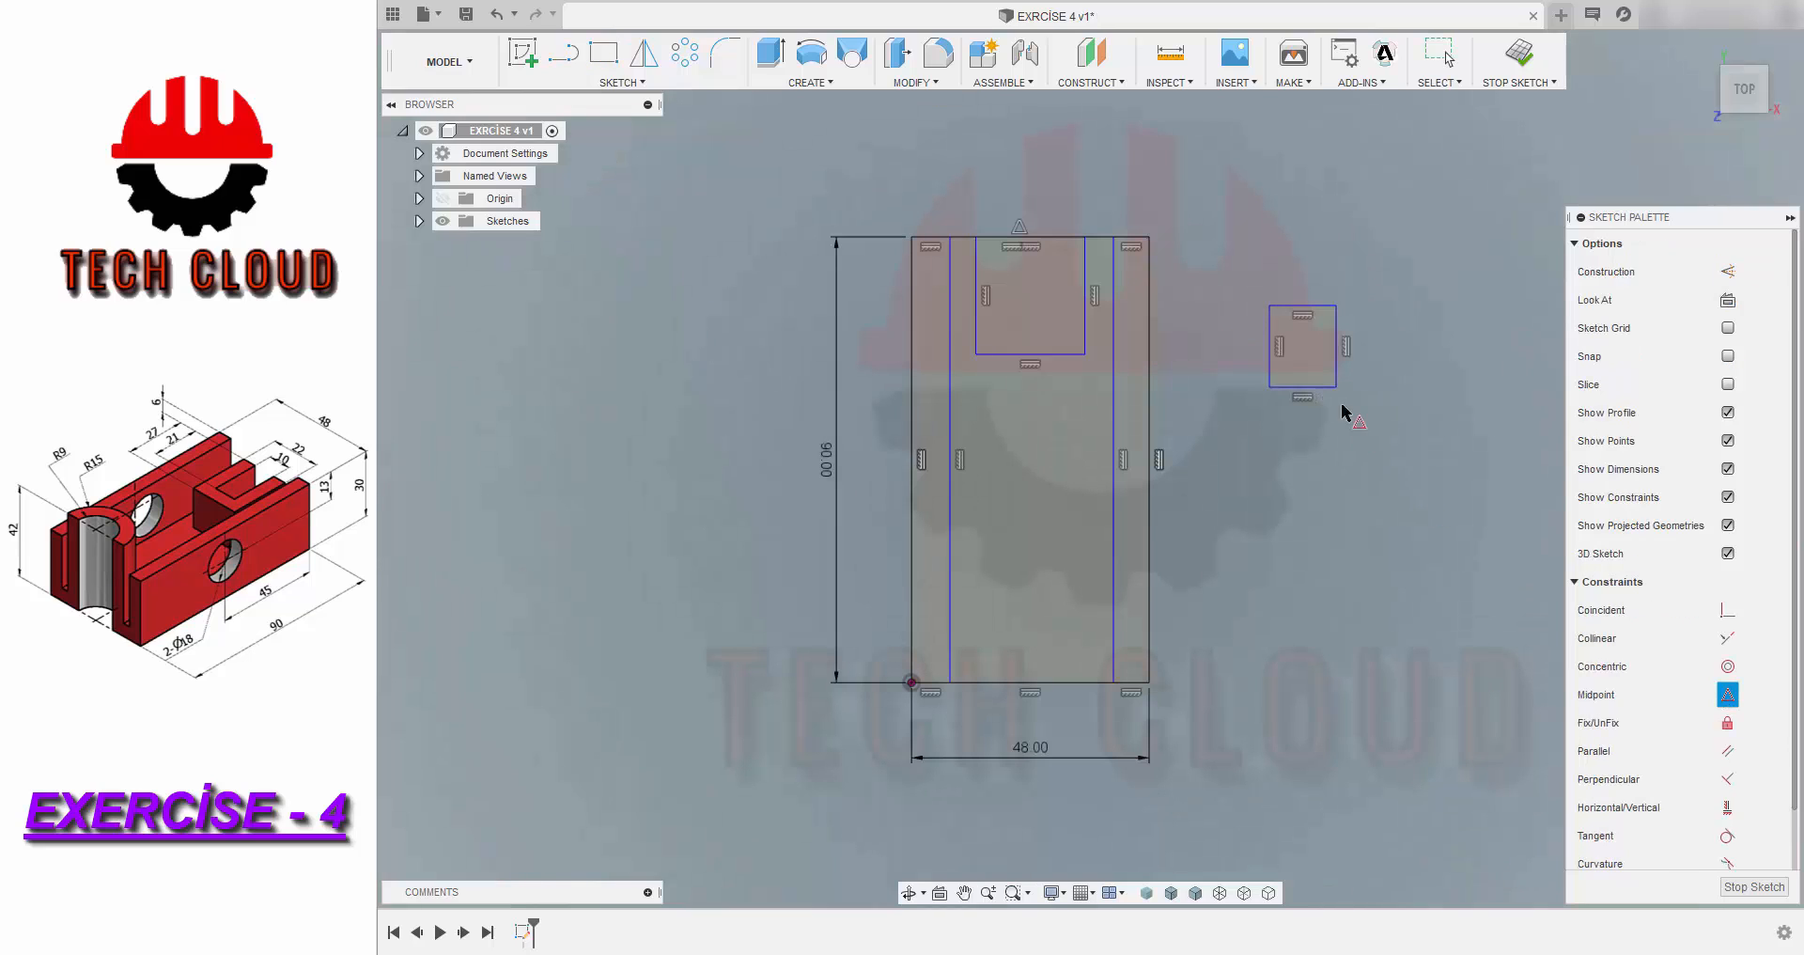
pyautogui.click(1303, 305)
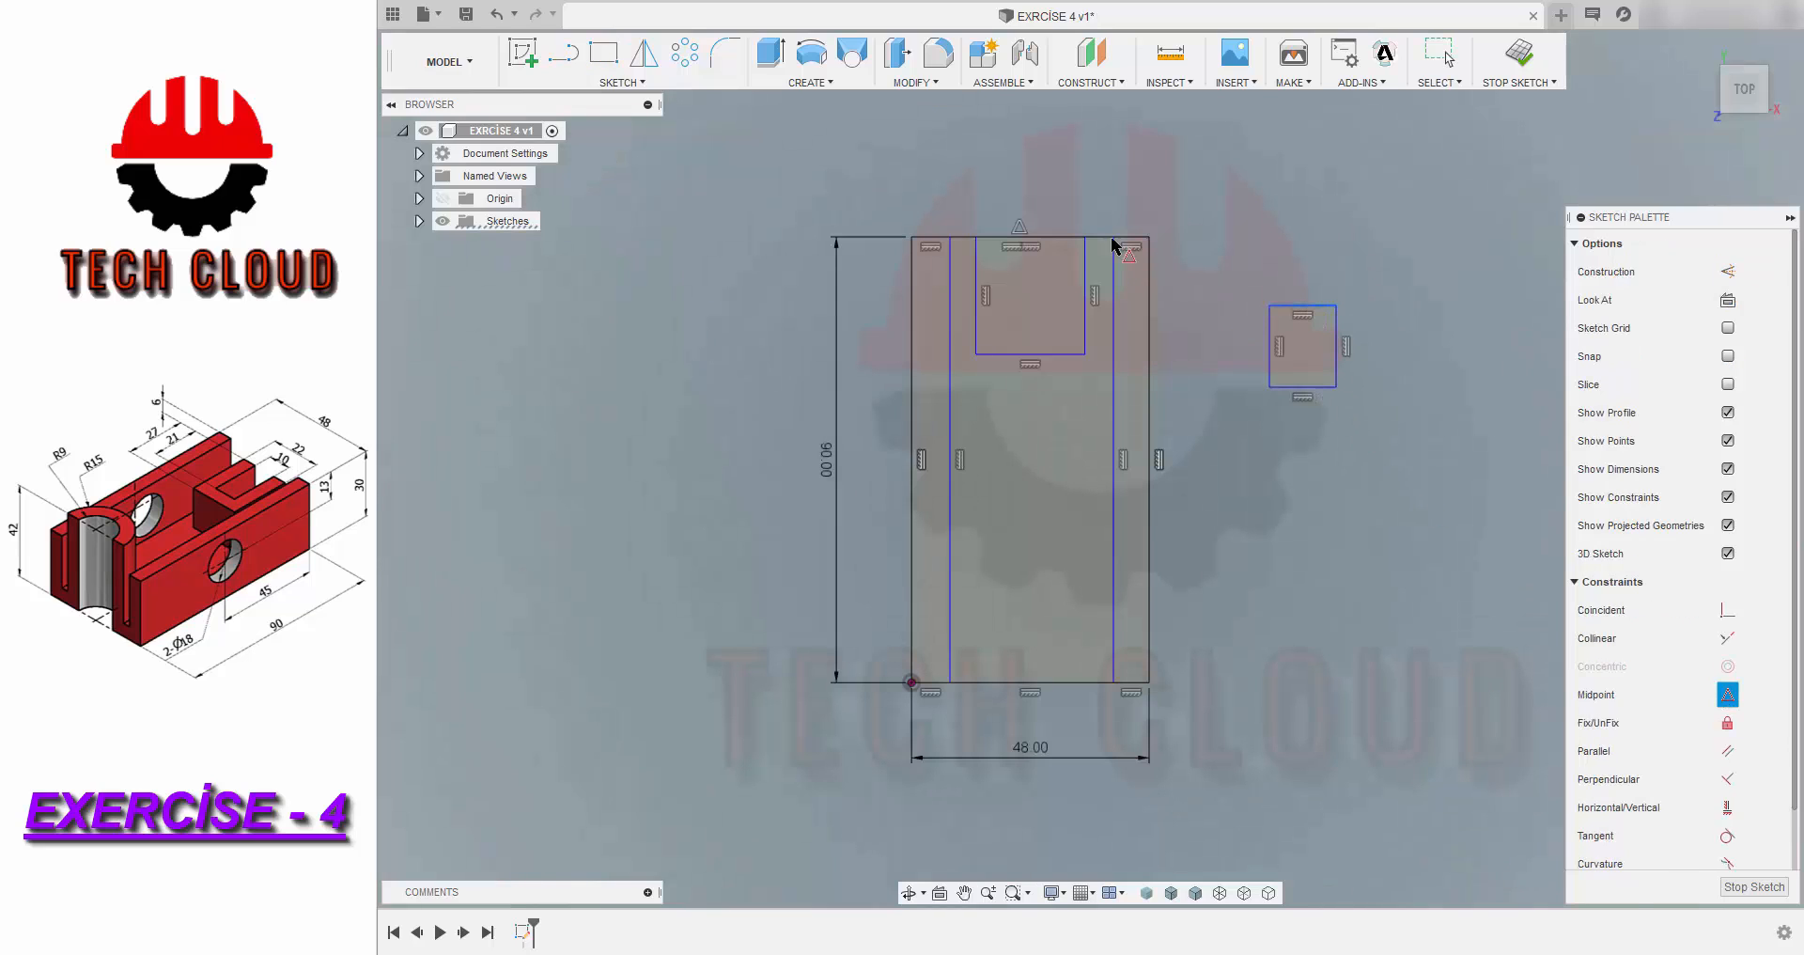
pyautogui.click(1047, 240)
pyautogui.press('Escape')
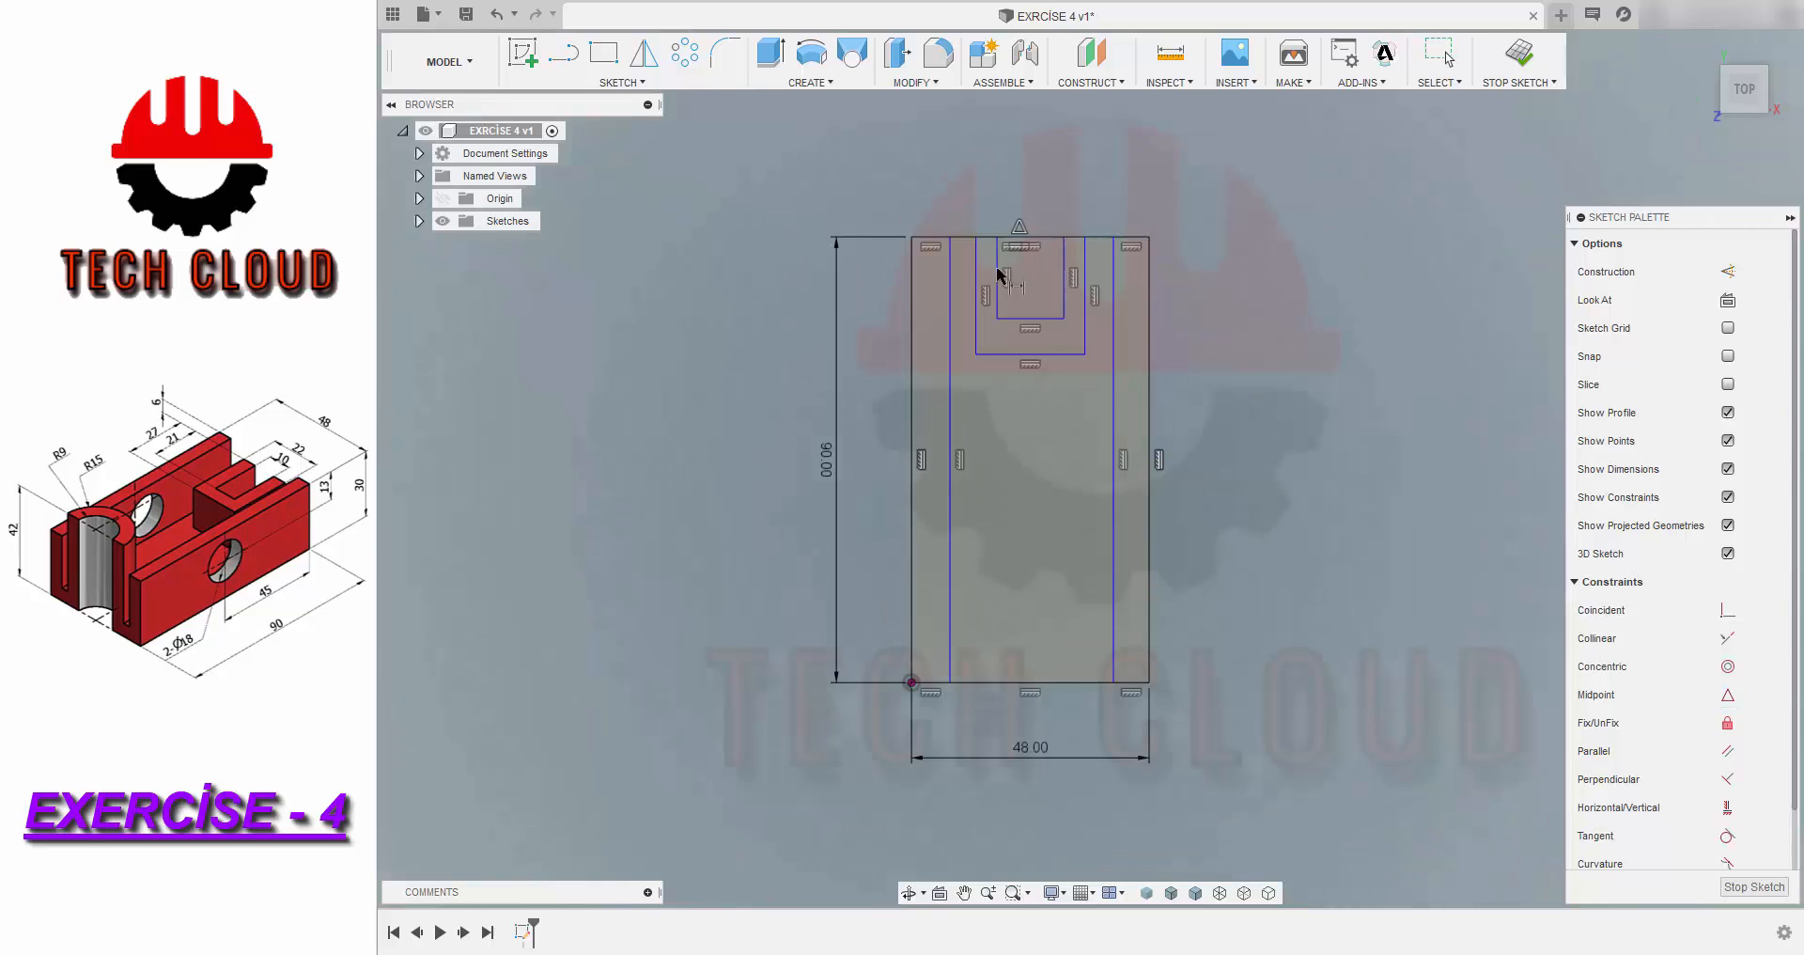
# - Dimension the inner rectangle's width as 10 mm between its two vertical sides
pyautogui.click(998, 287)
pyautogui.click(1064, 299)
pyautogui.click(1042, 279)
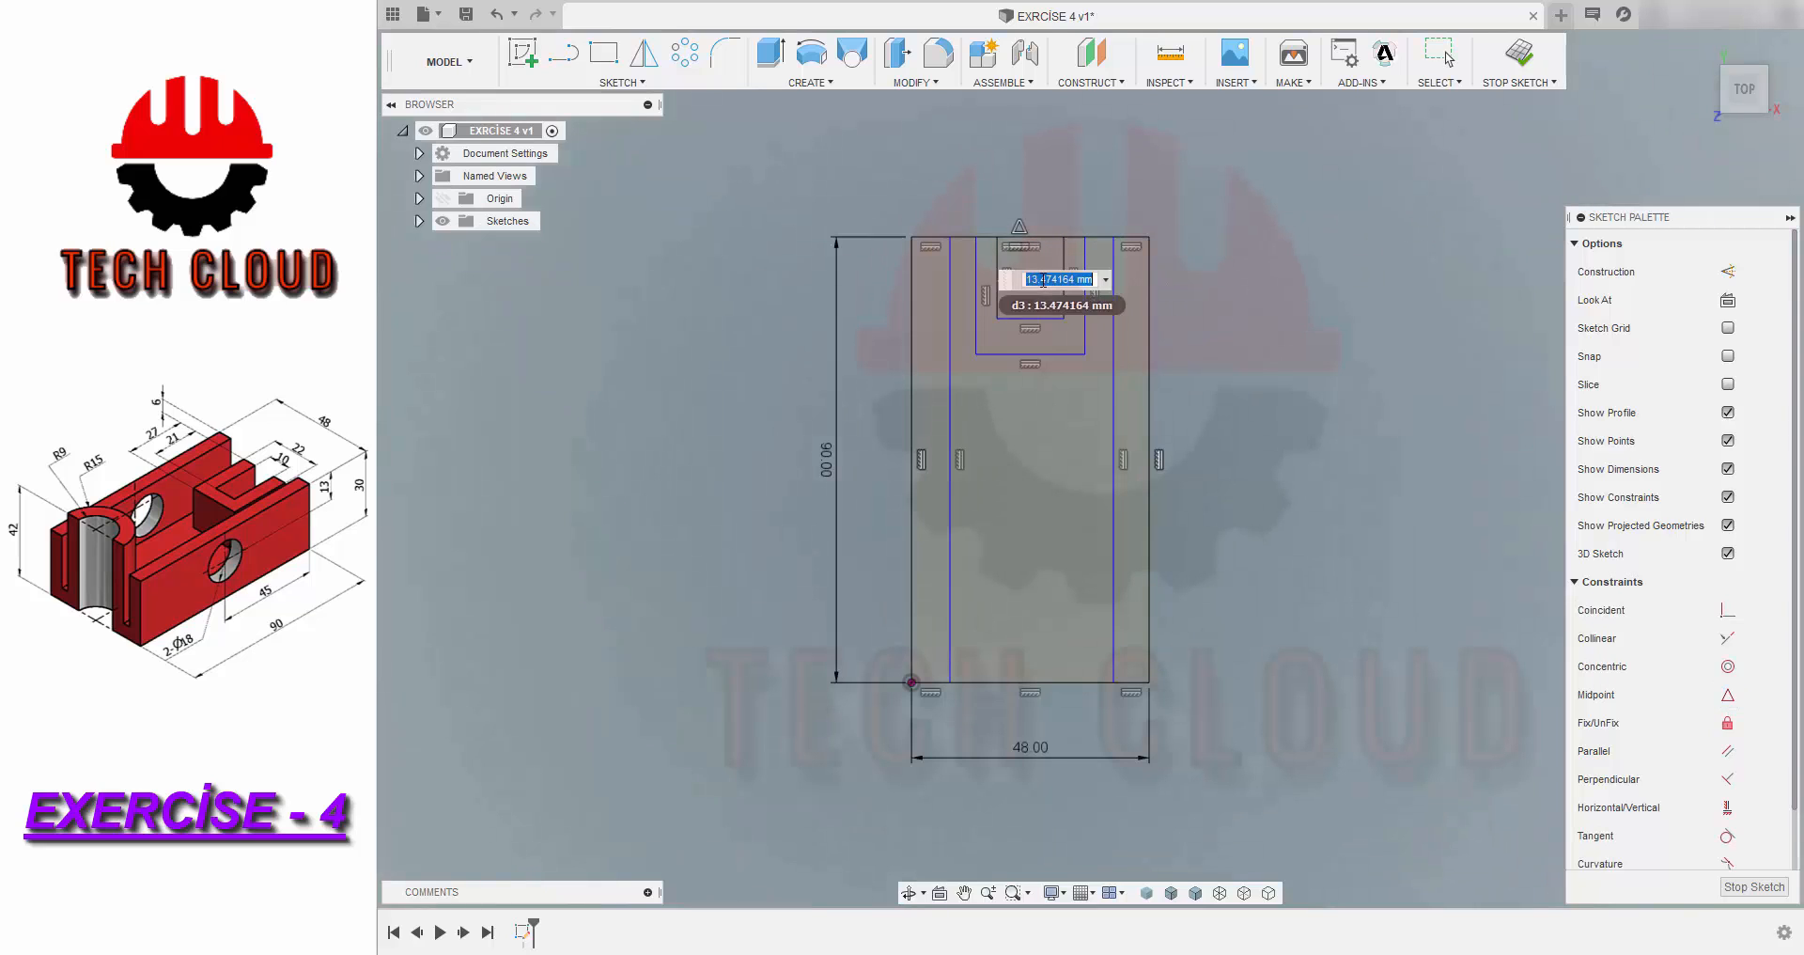
pyautogui.write('10')
pyautogui.press('Return')
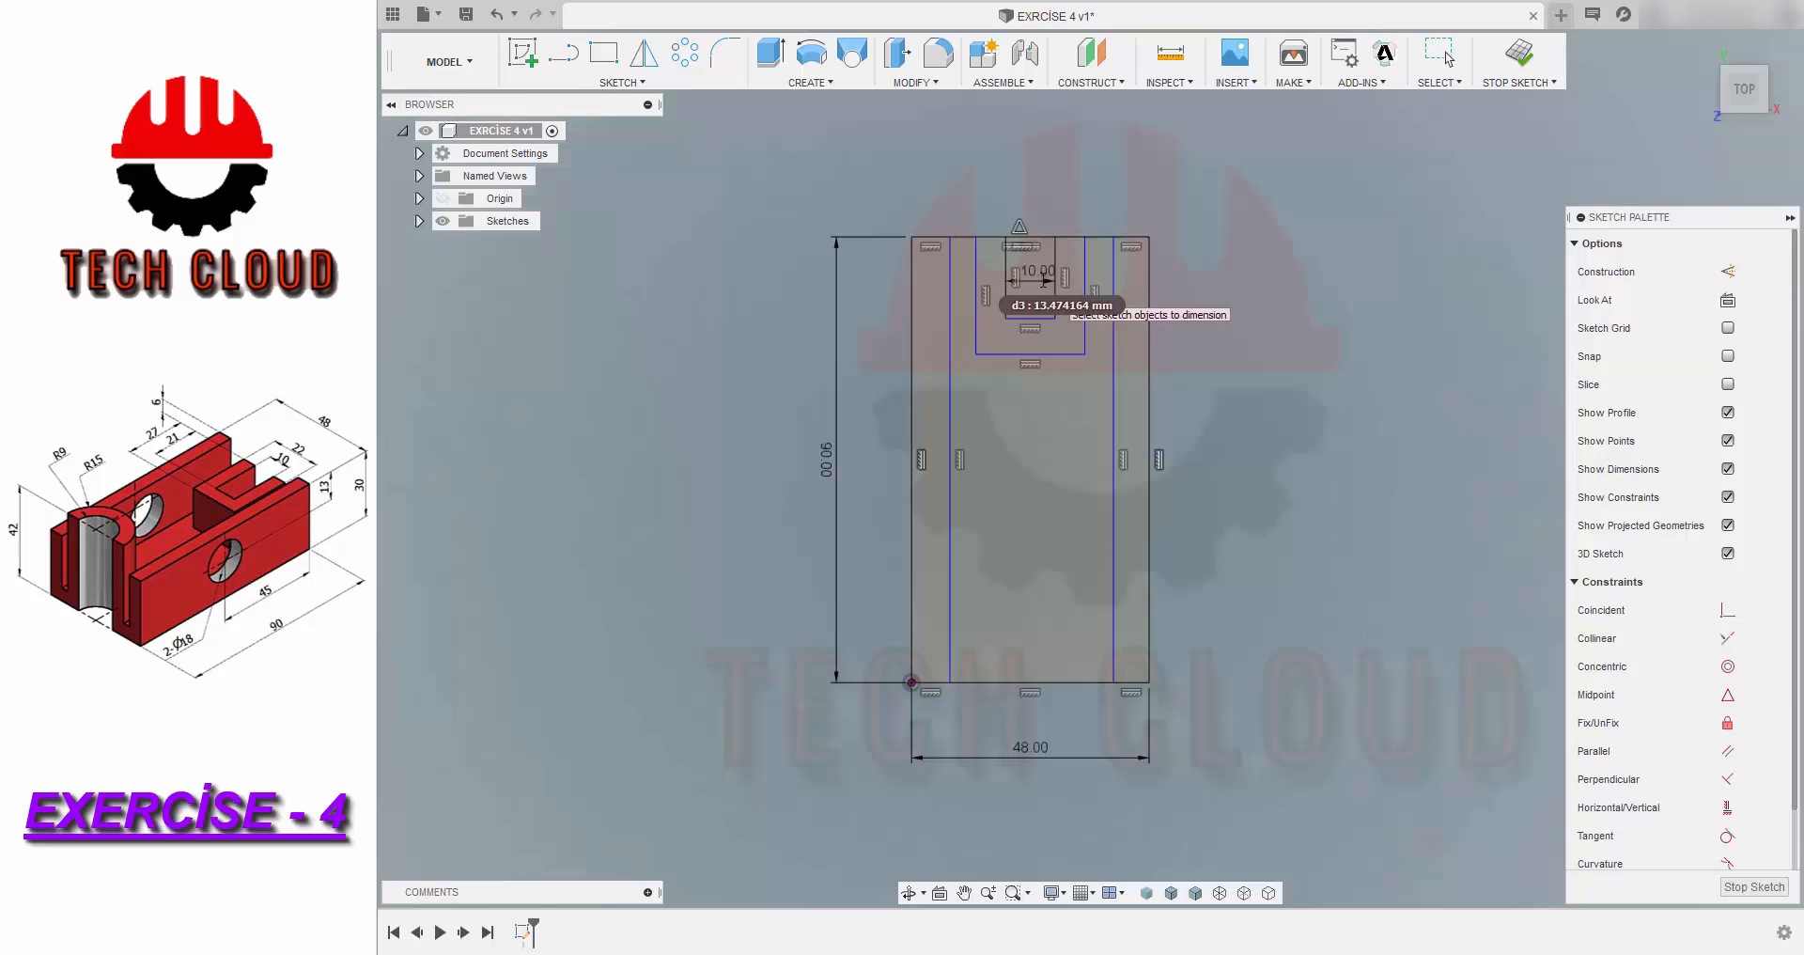
# - Dimension the width of the rectangle surrounding the inner one as 22 mm, placing the dimension above the outline
pyautogui.click(977, 287)
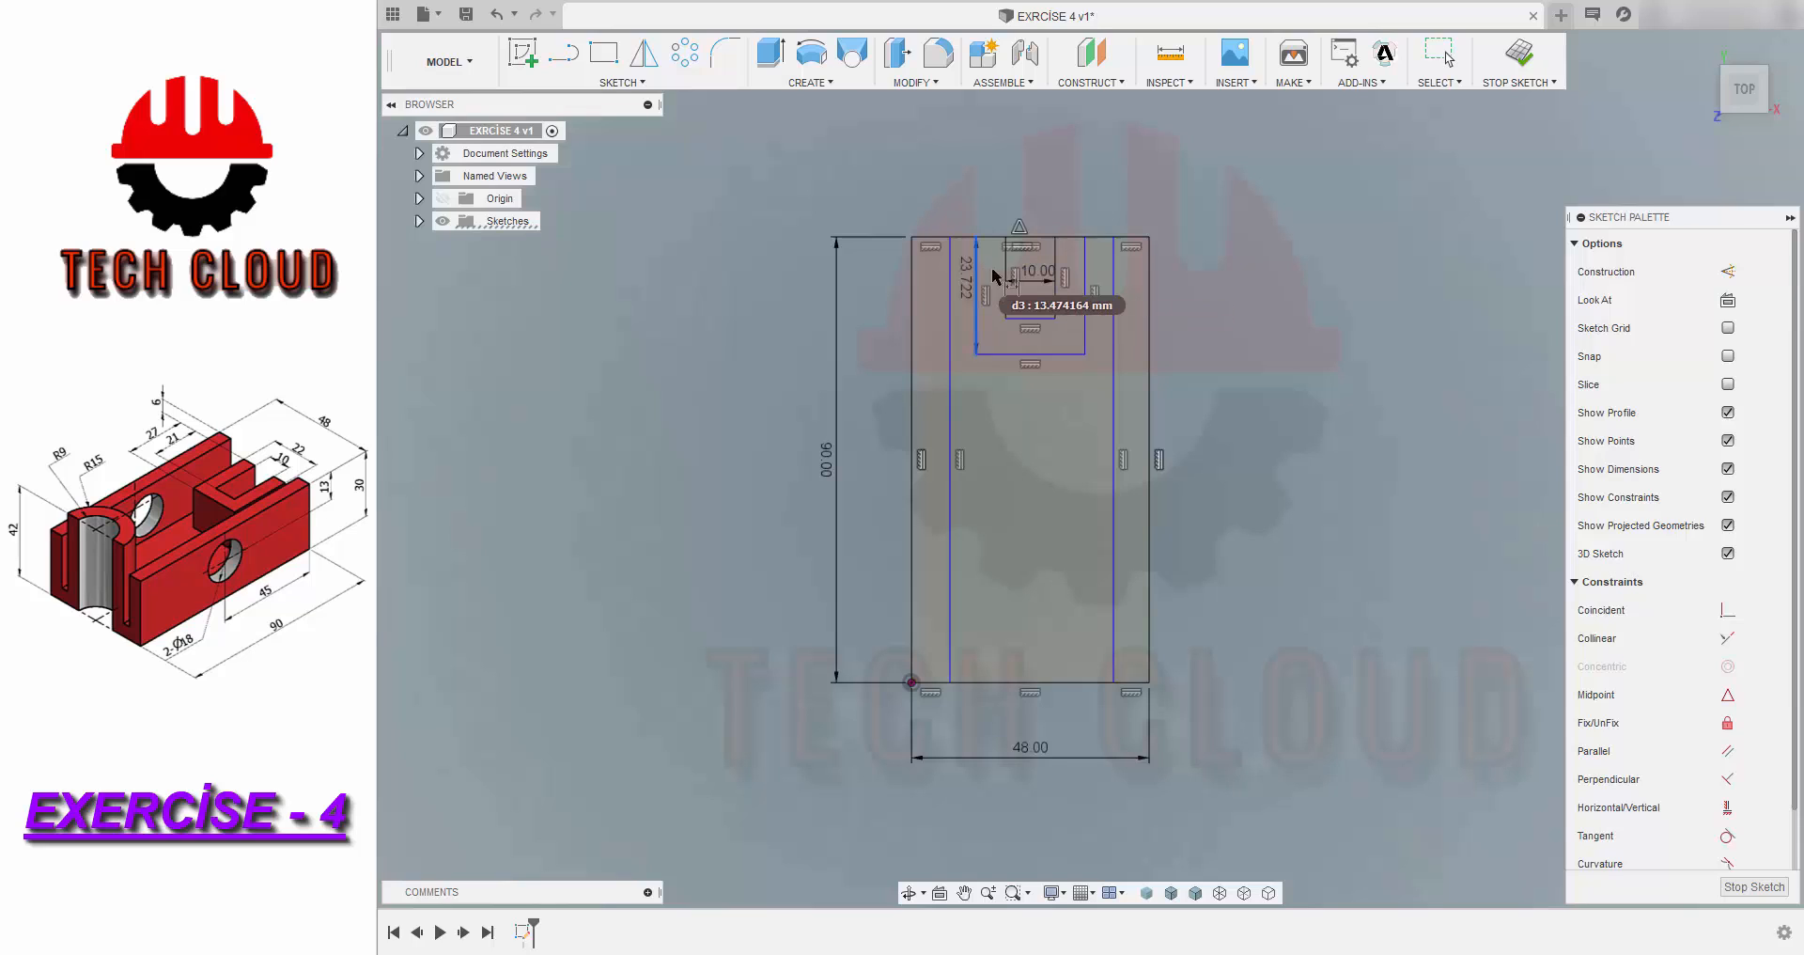
pyautogui.click(1085, 291)
pyautogui.click(1049, 193)
pyautogui.write('22')
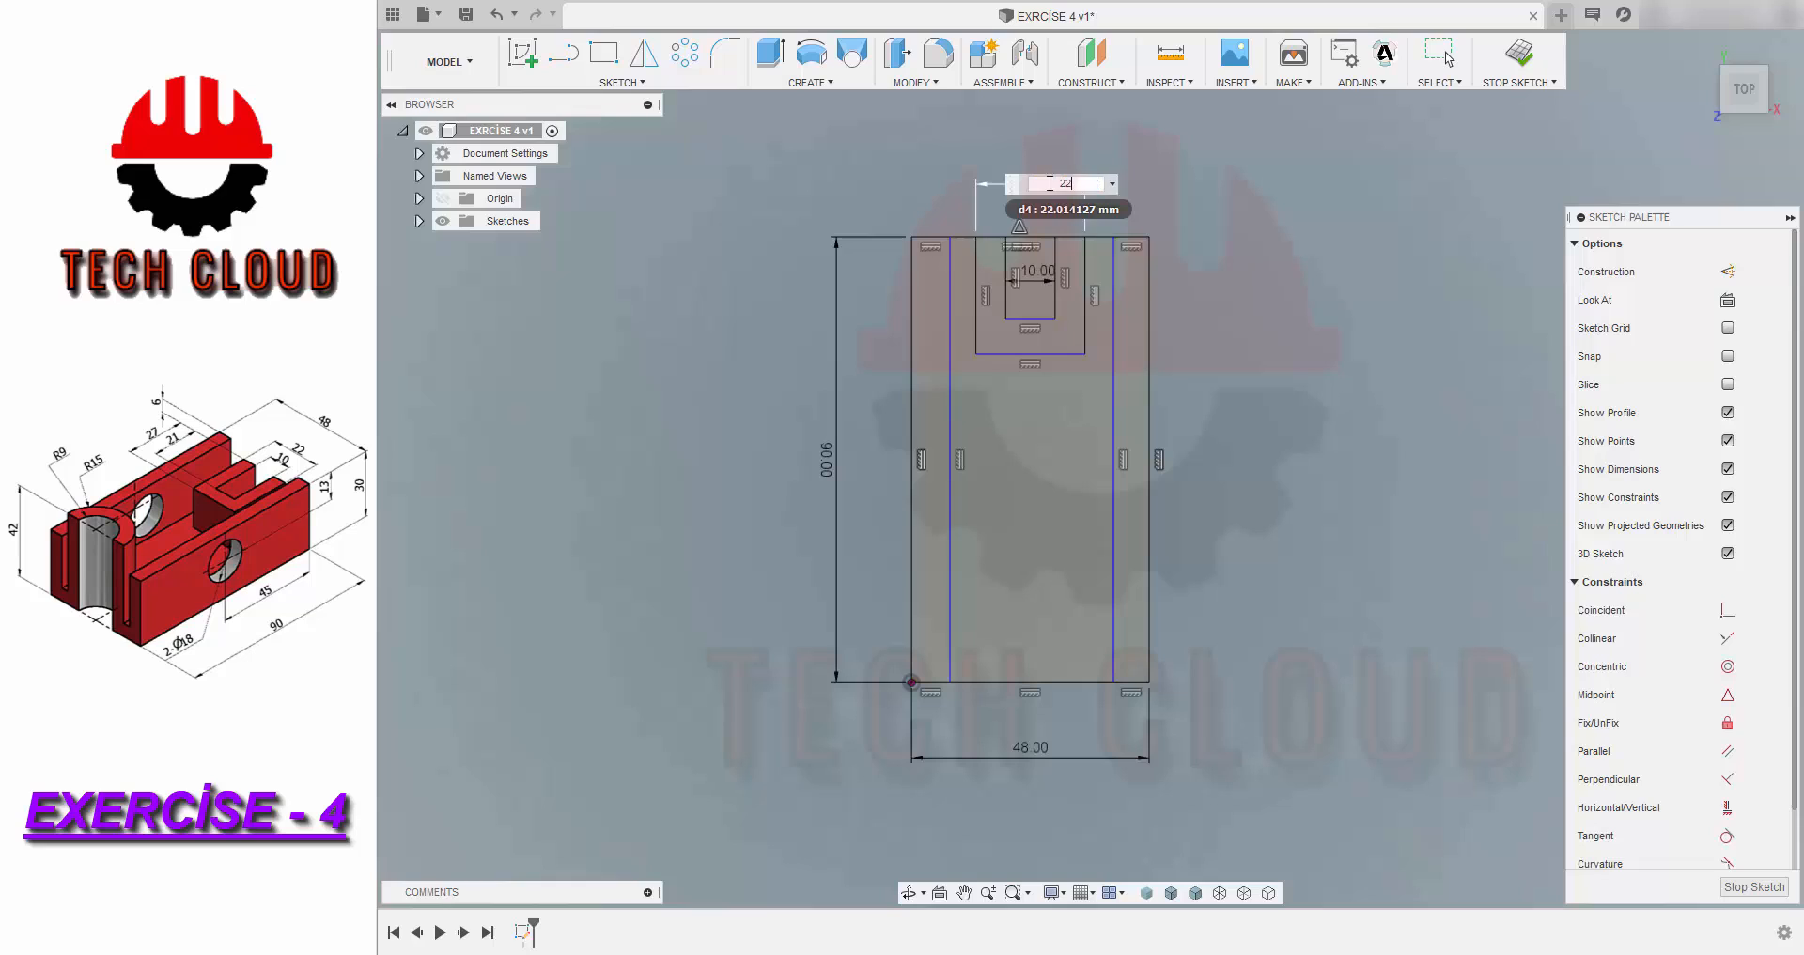
pyautogui.press('Return')
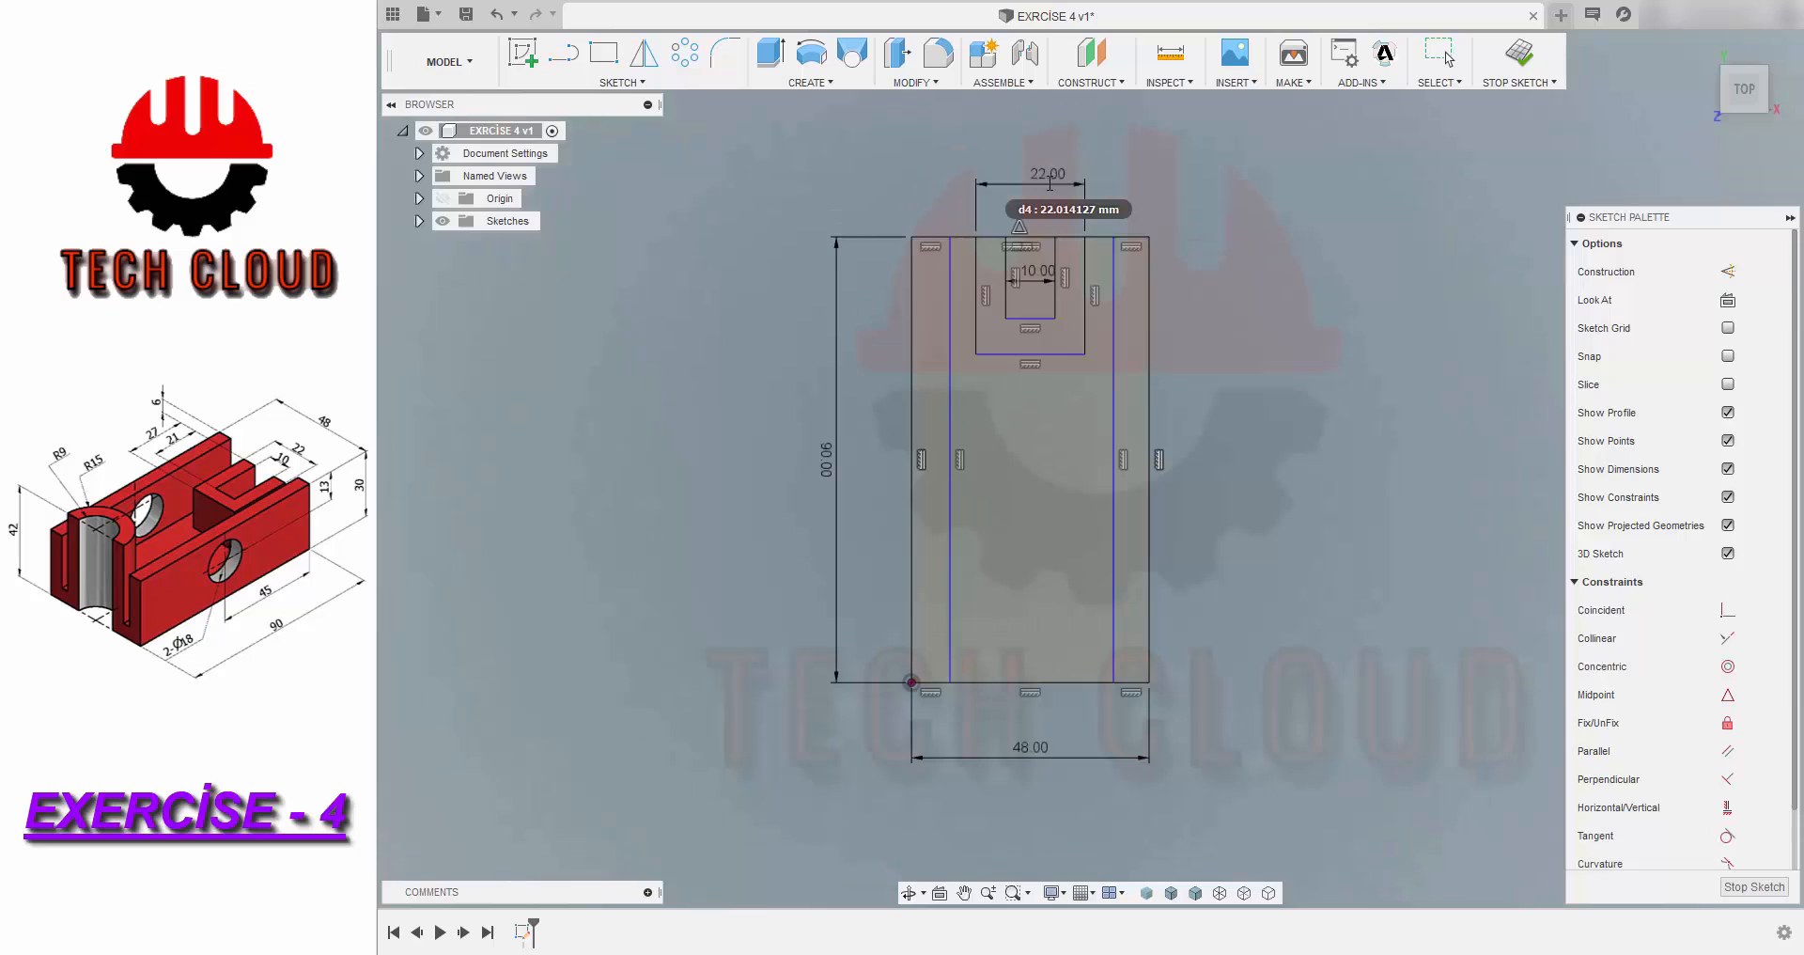
# - Dimension the vertical side of the 10 mm wide inner rectangle as 21 mm
pyautogui.click(1055, 297)
pyautogui.click(1077, 292)
pyautogui.write('2')
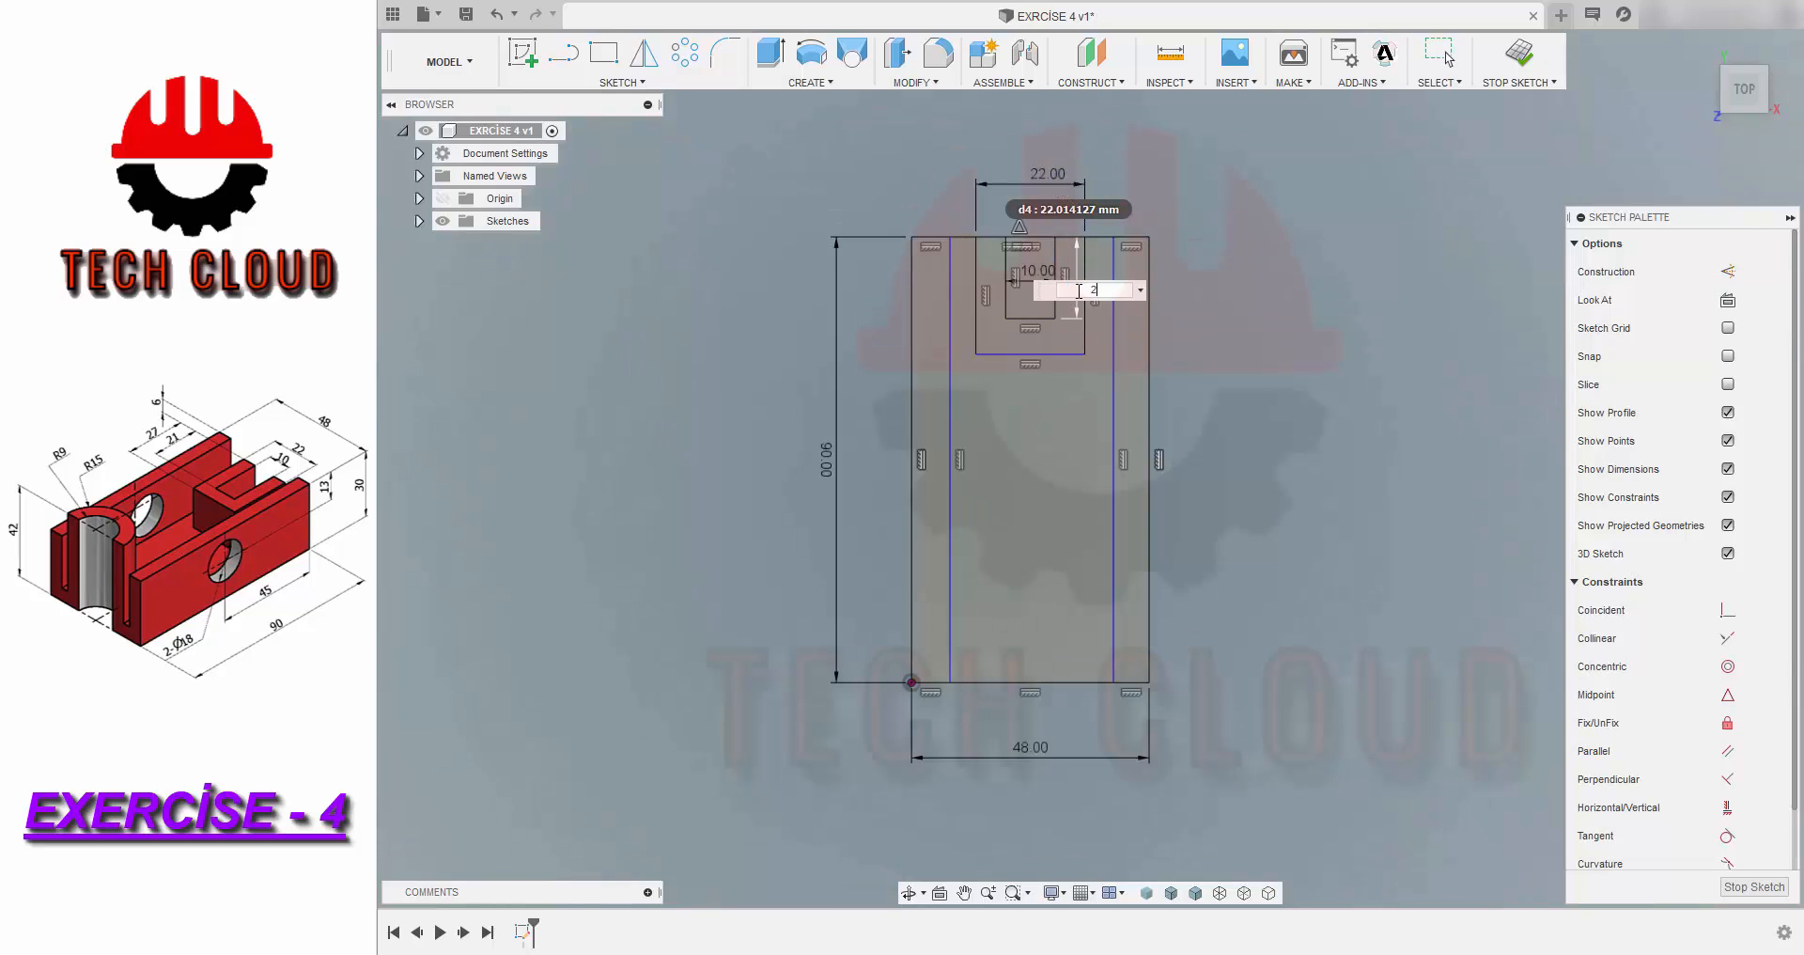
pyautogui.write('.0')
pyautogui.press('Return')
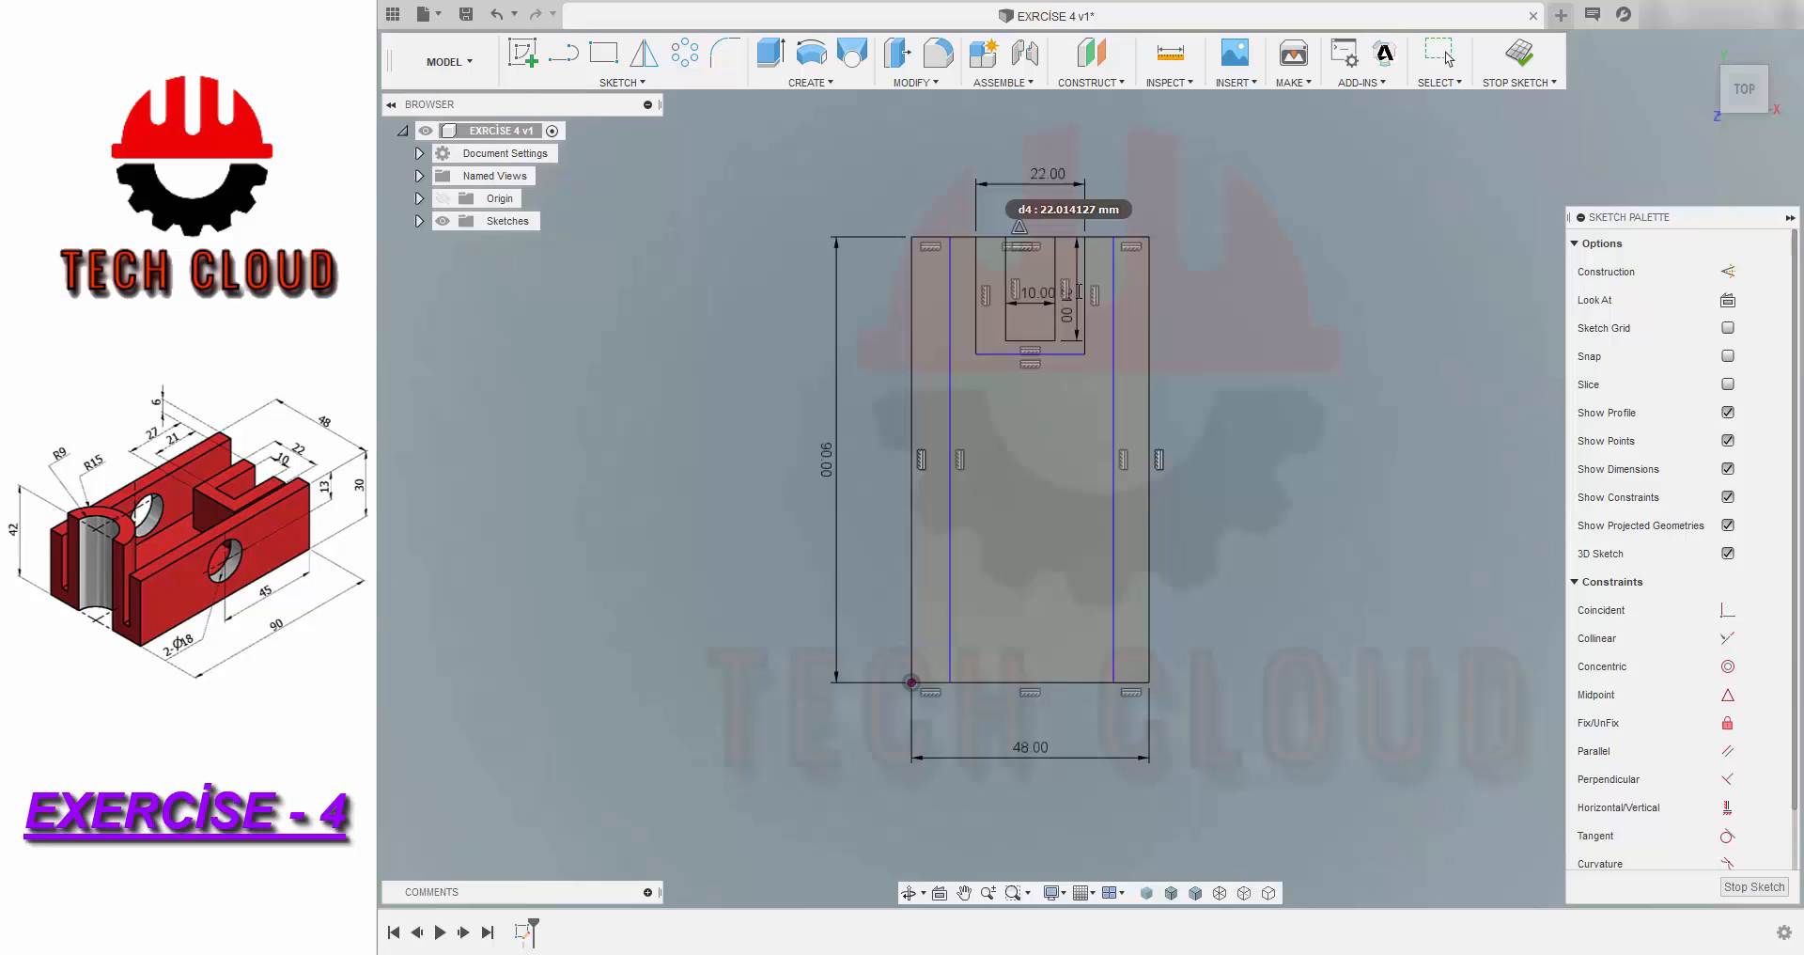
# - Dimension the vertical side of the 22 mm wide rectangle as 27 mm and finish dimensioning
pyautogui.click(1084, 339)
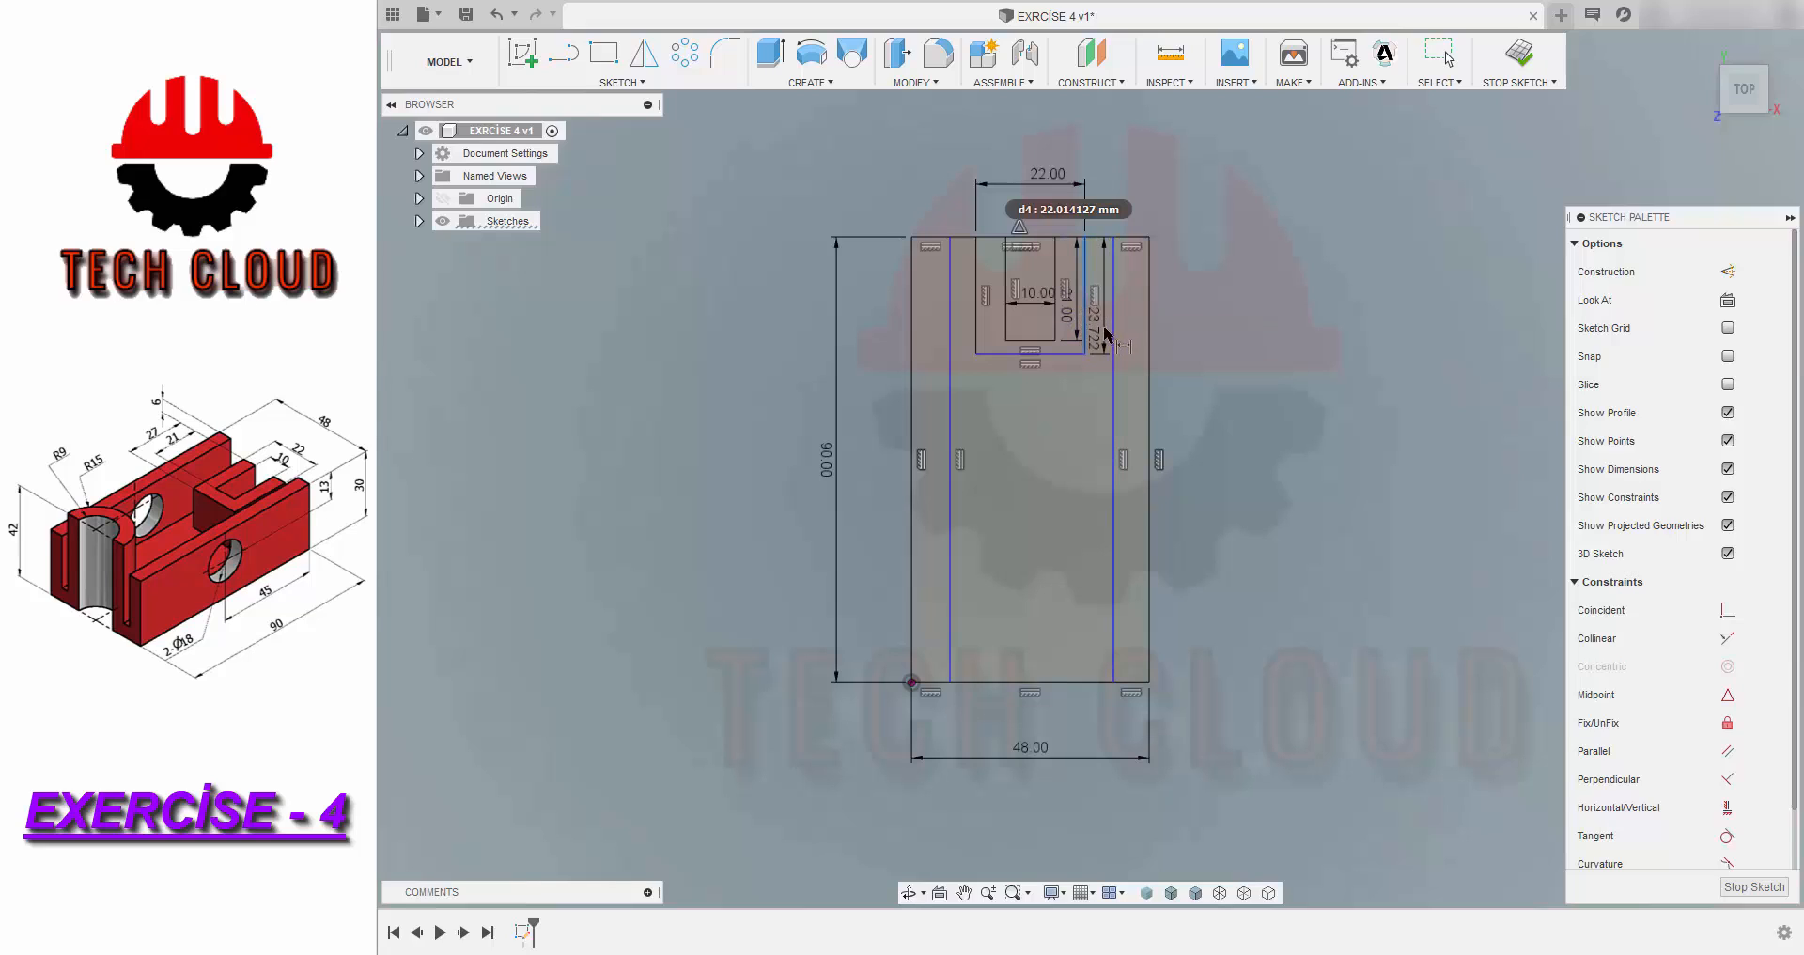
pyautogui.click(1106, 334)
pyautogui.write('27')
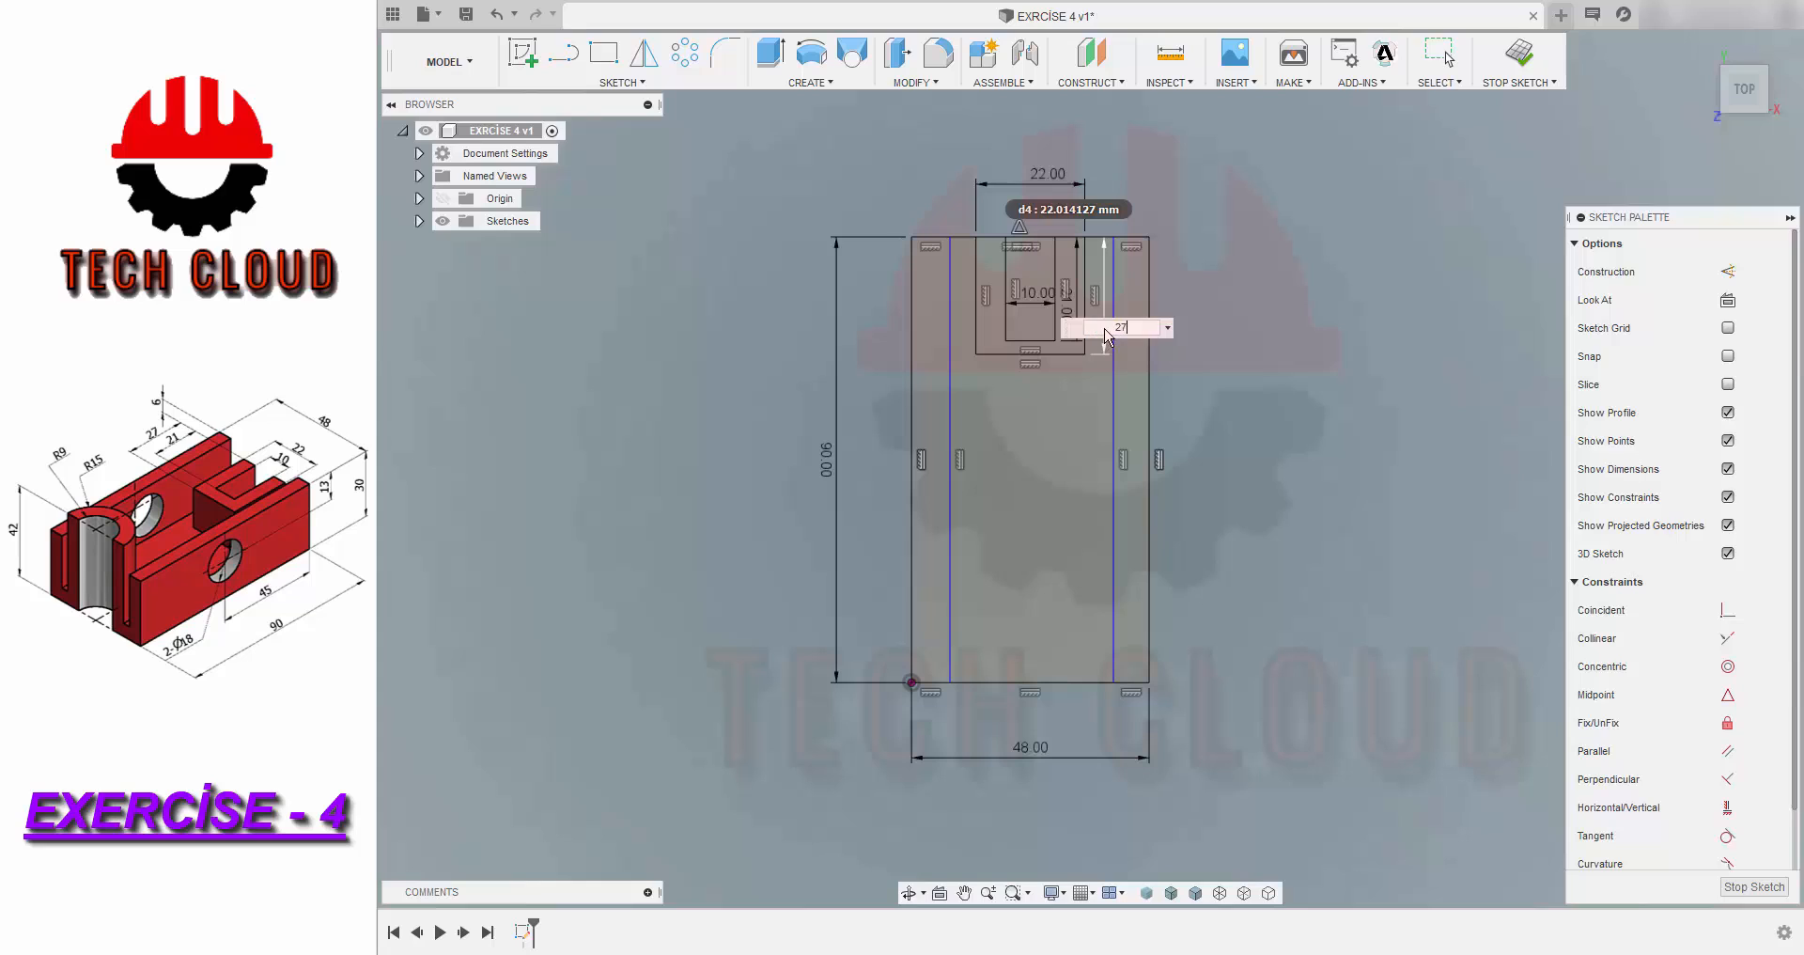
pyautogui.press('Return')
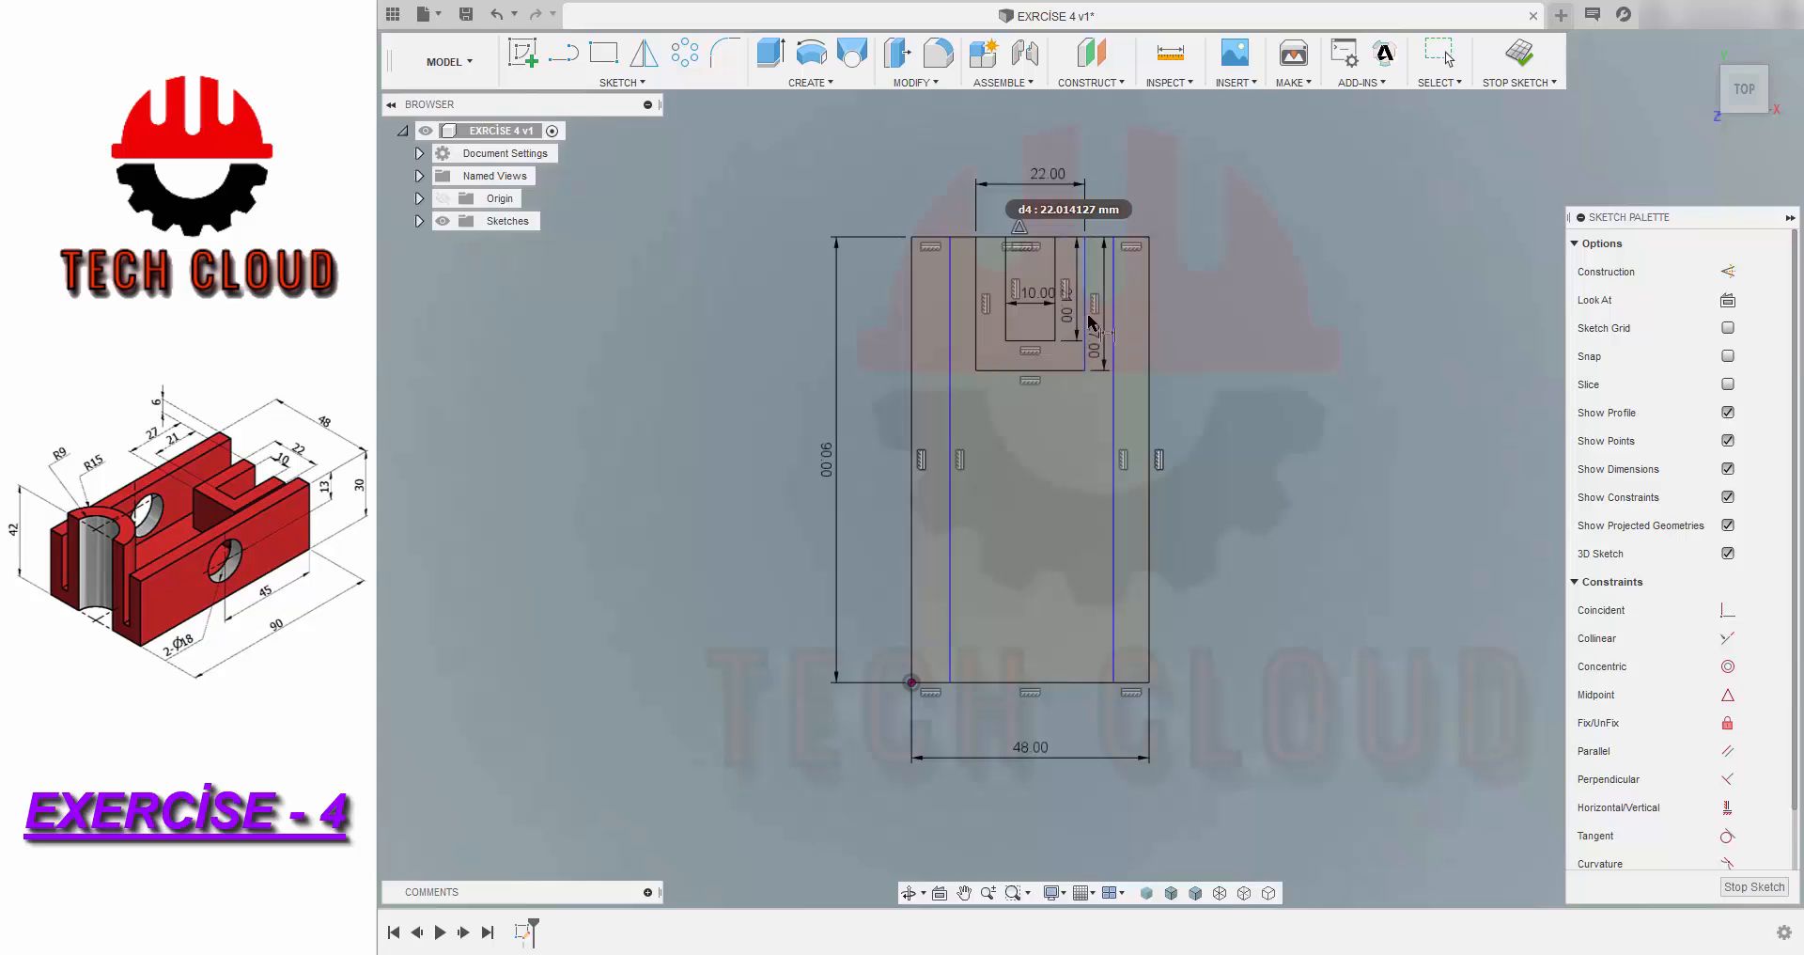
pyautogui.press('Escape')
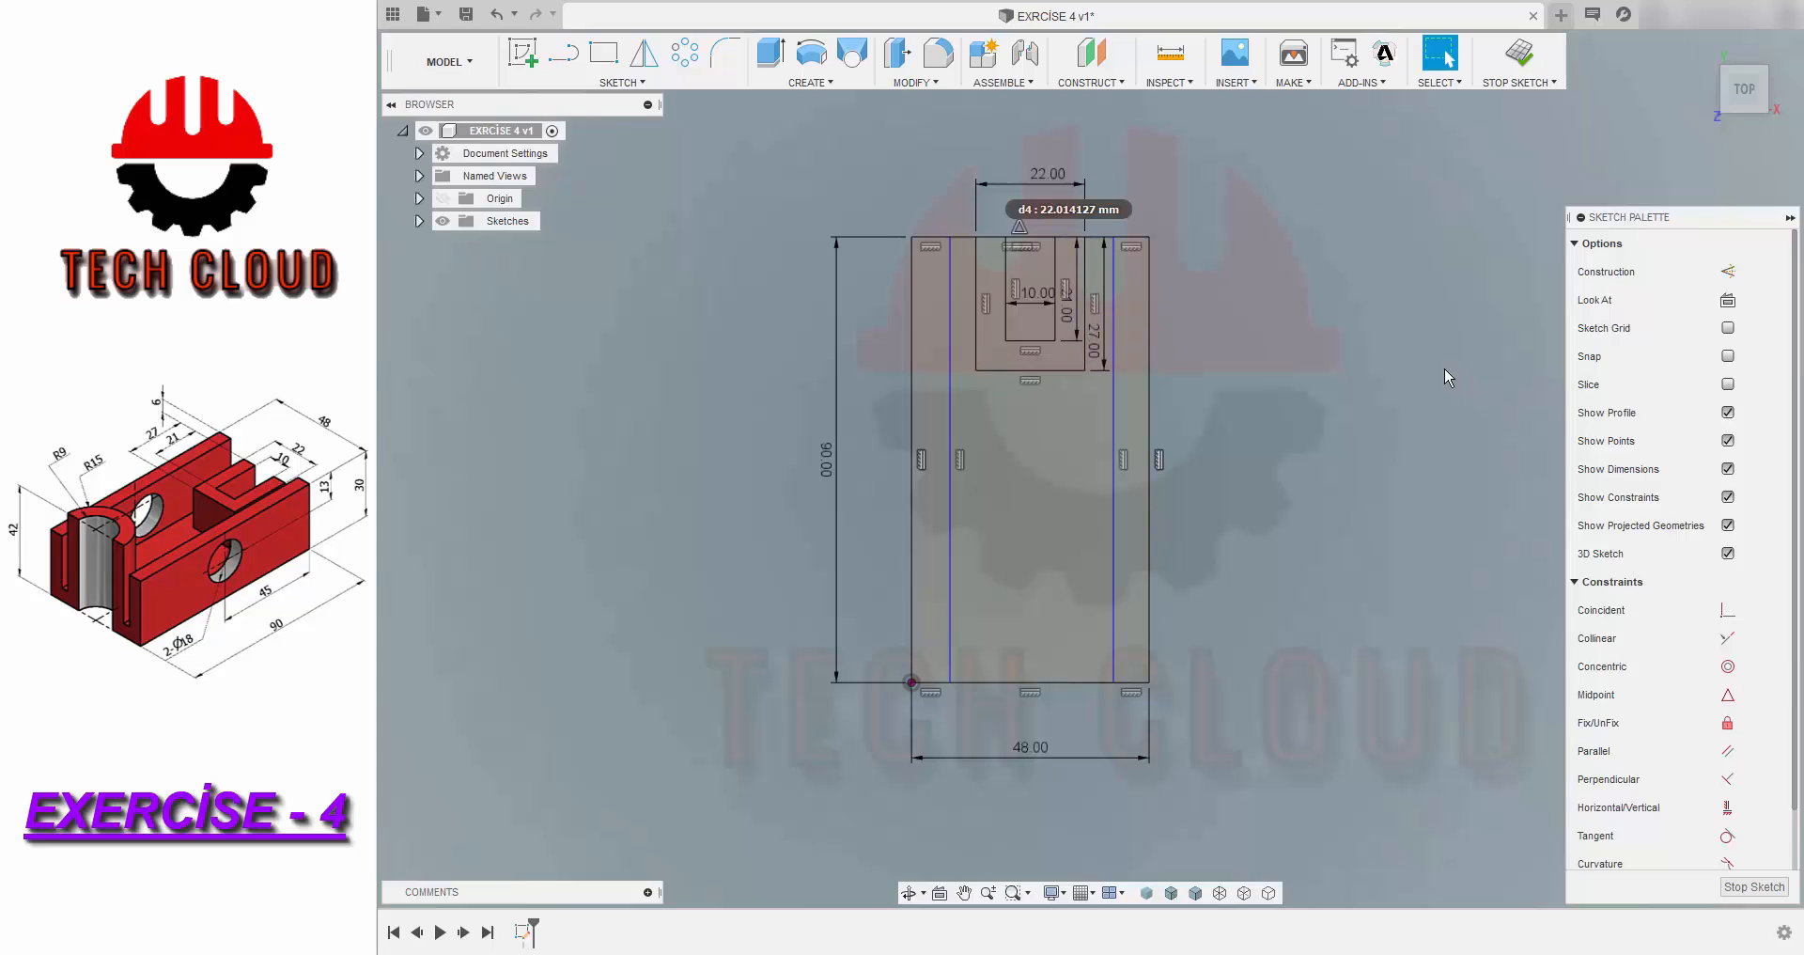
# - Sketch a 30 mm diameter circle centred on the midpoint of the outline's lower edge
pyautogui.scroll(-2, 1336, 510)
pyautogui.moveTo(1336, 509); pyautogui.dragTo(1222, 467, button='middle')
pyautogui.press('c')
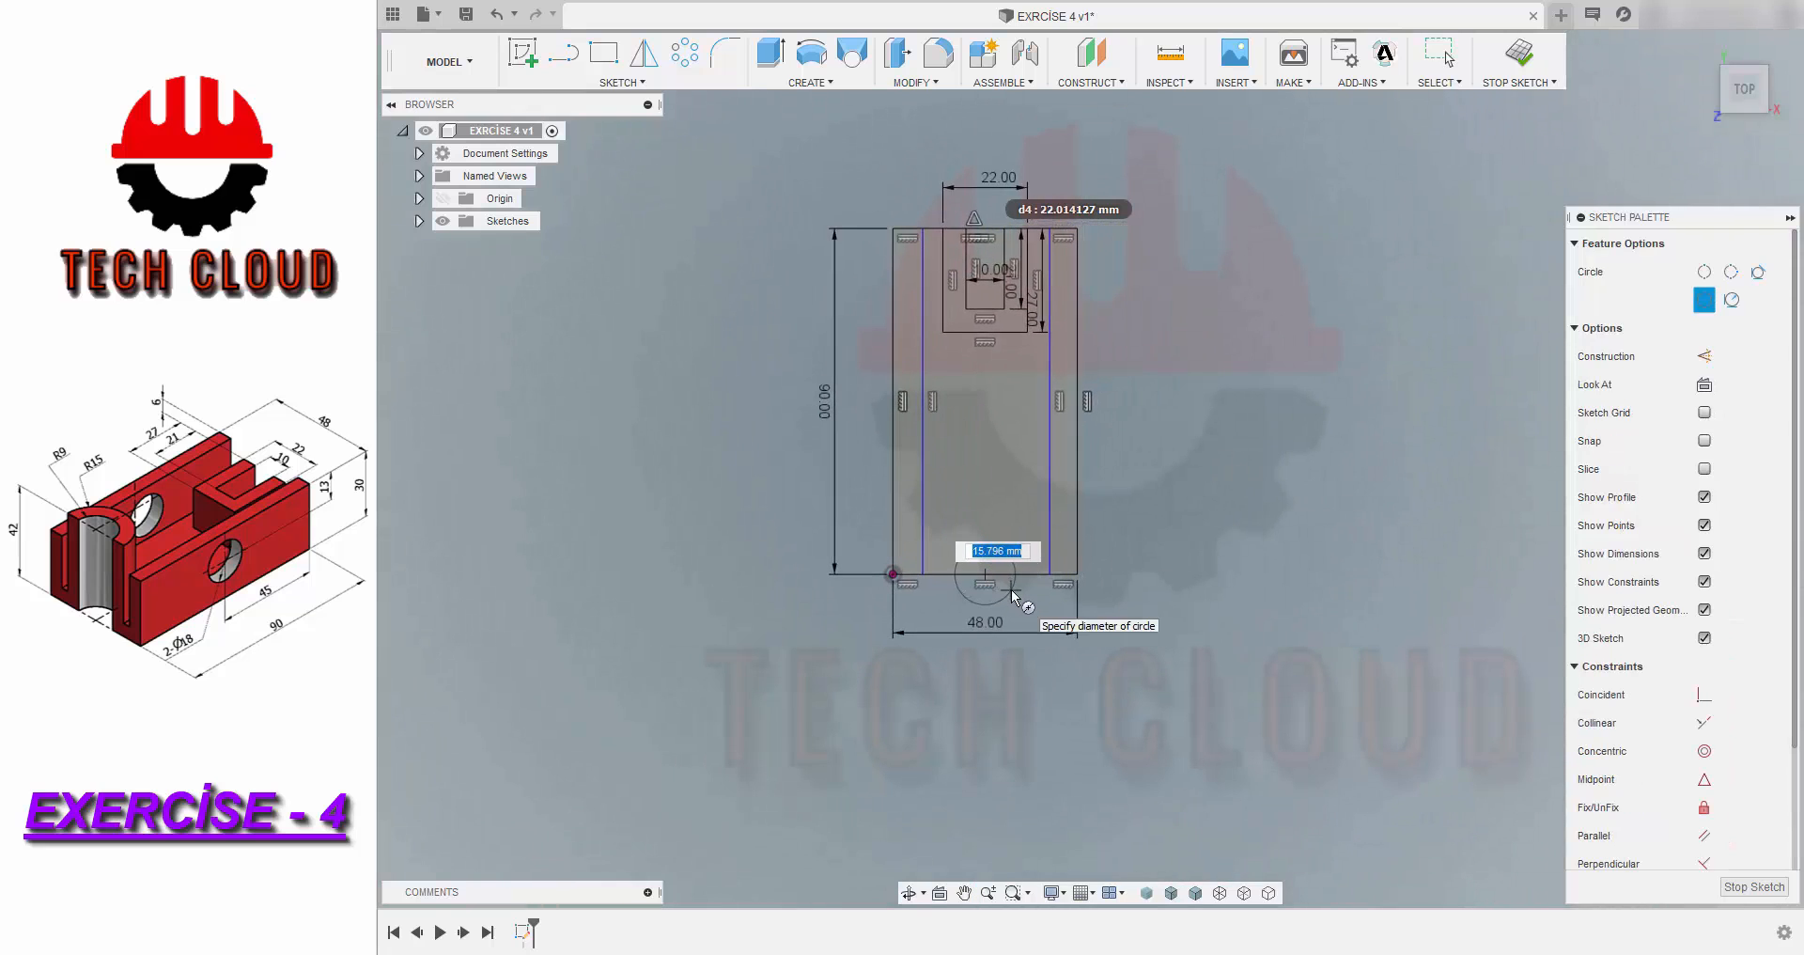
pyautogui.write('30')
pyautogui.press('Tab')
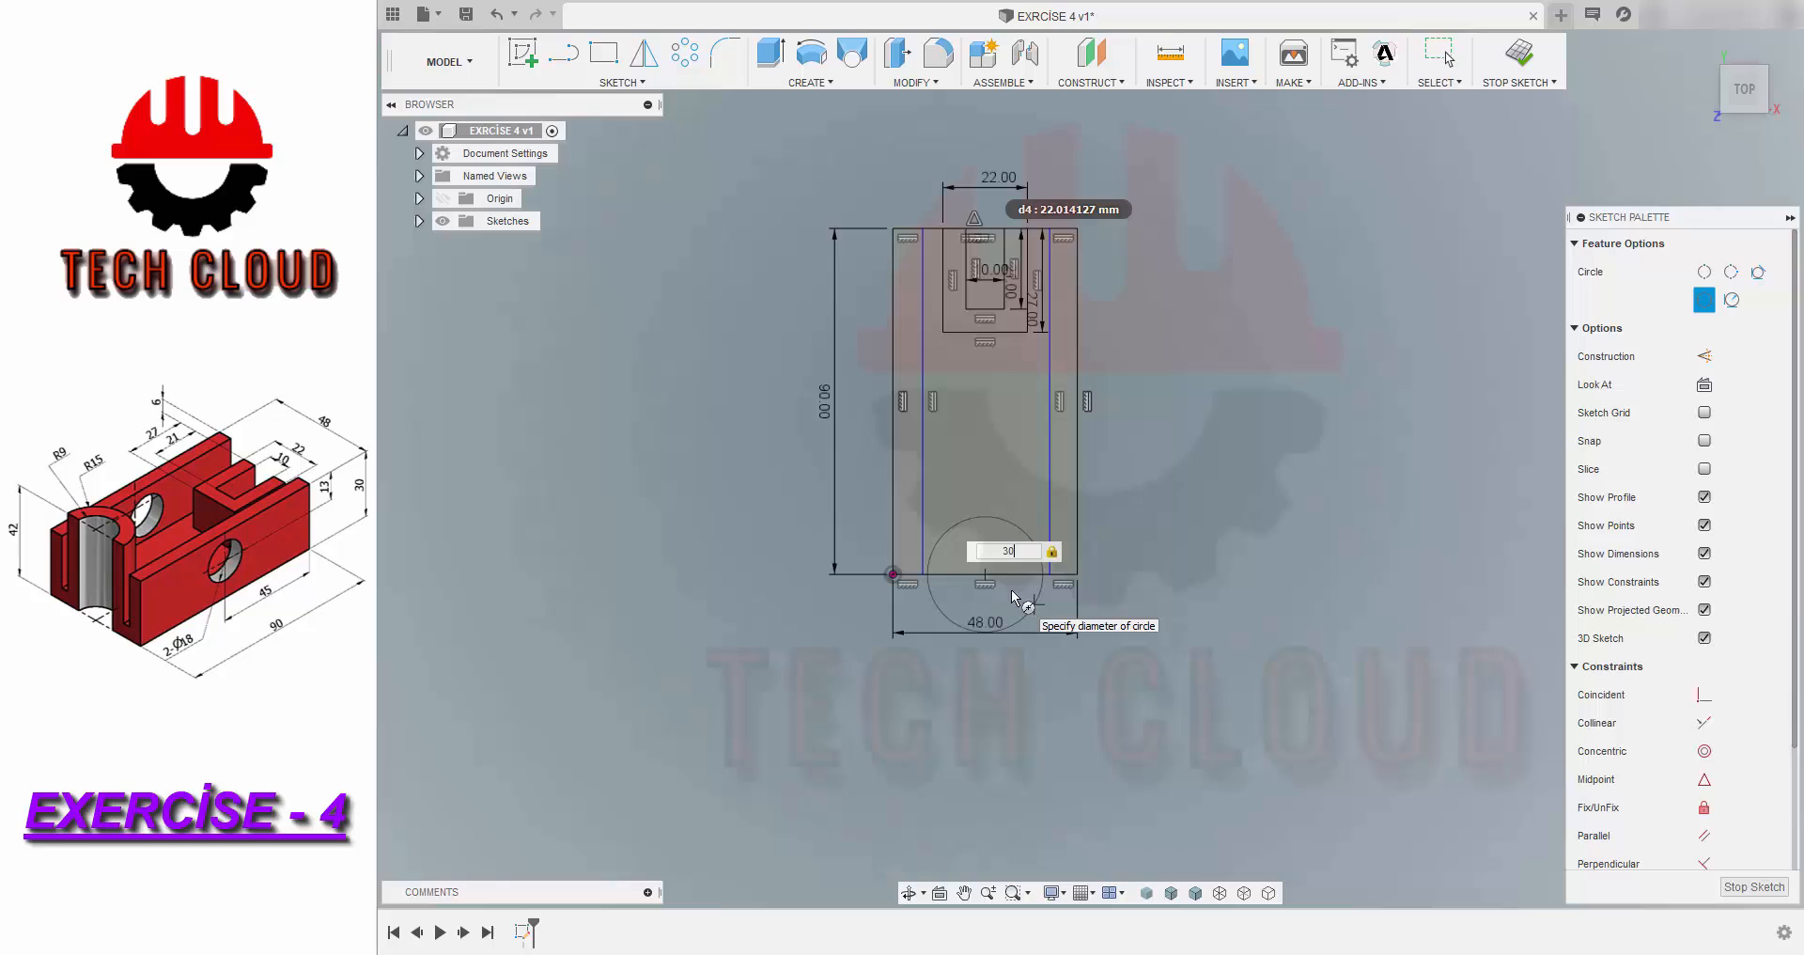
pyautogui.press('Return')
# - Sketch an 18 mm diameter circle concentric with the 30 mm circle
pyautogui.press('c')
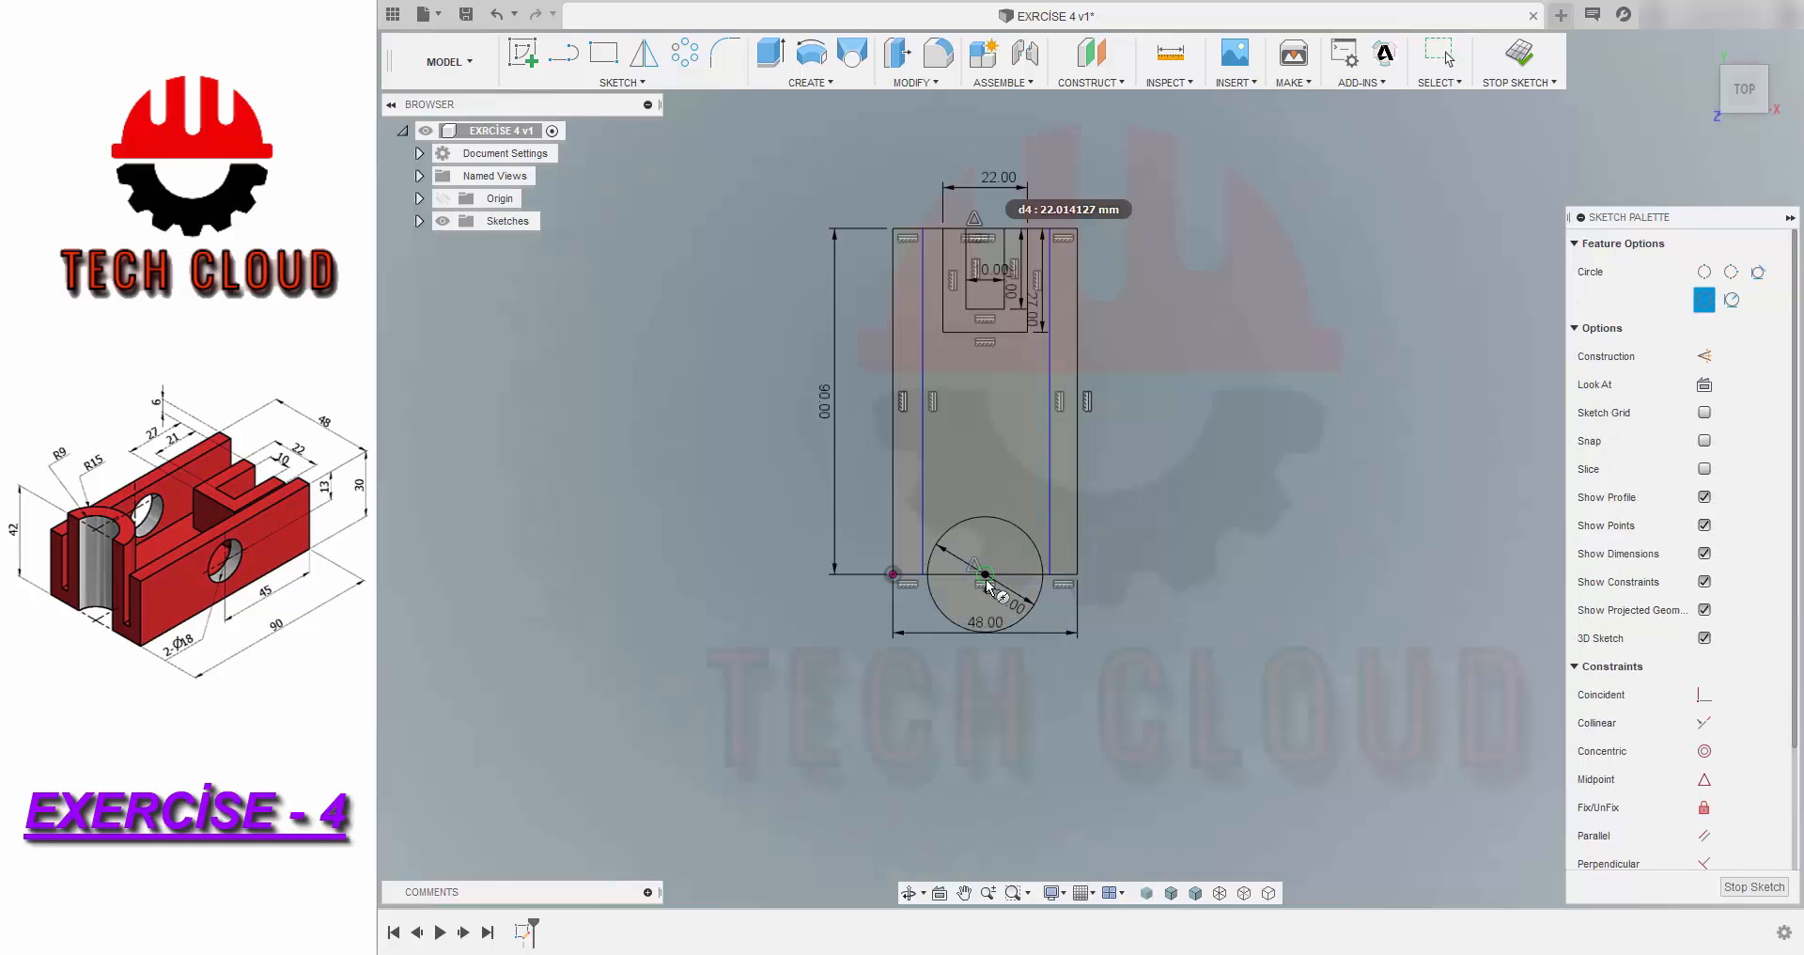
pyautogui.click(985, 573)
pyautogui.write('18')
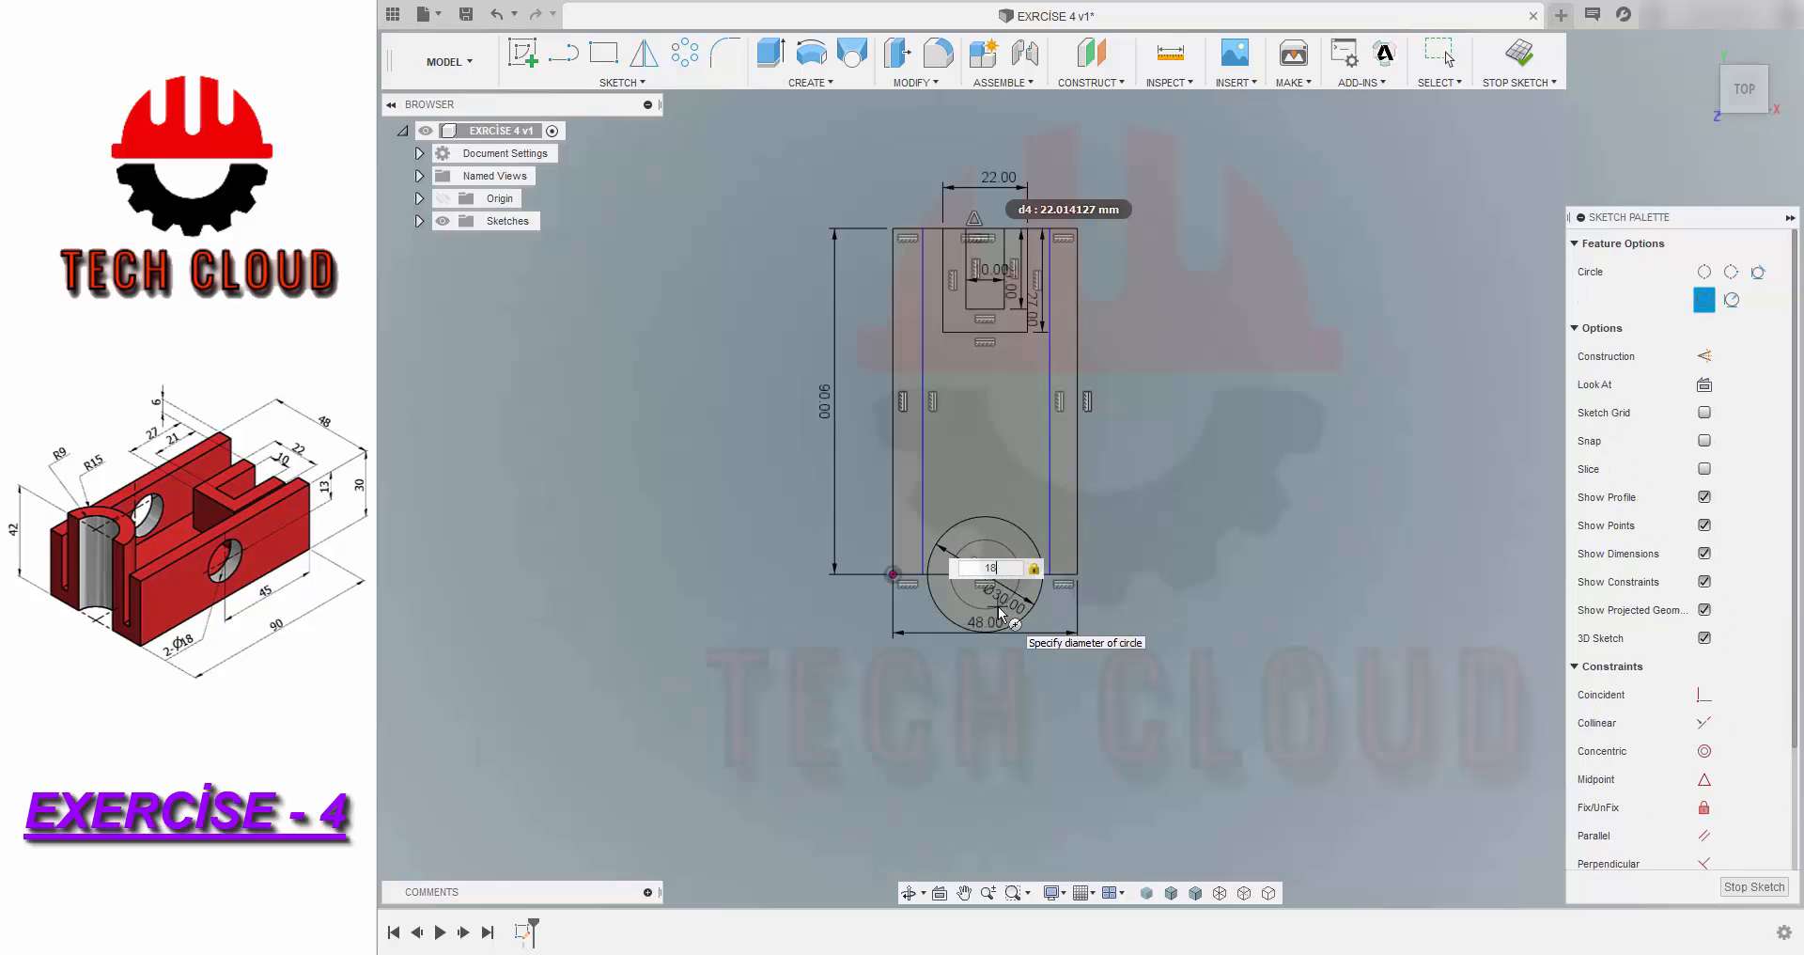
pyautogui.press('Return')
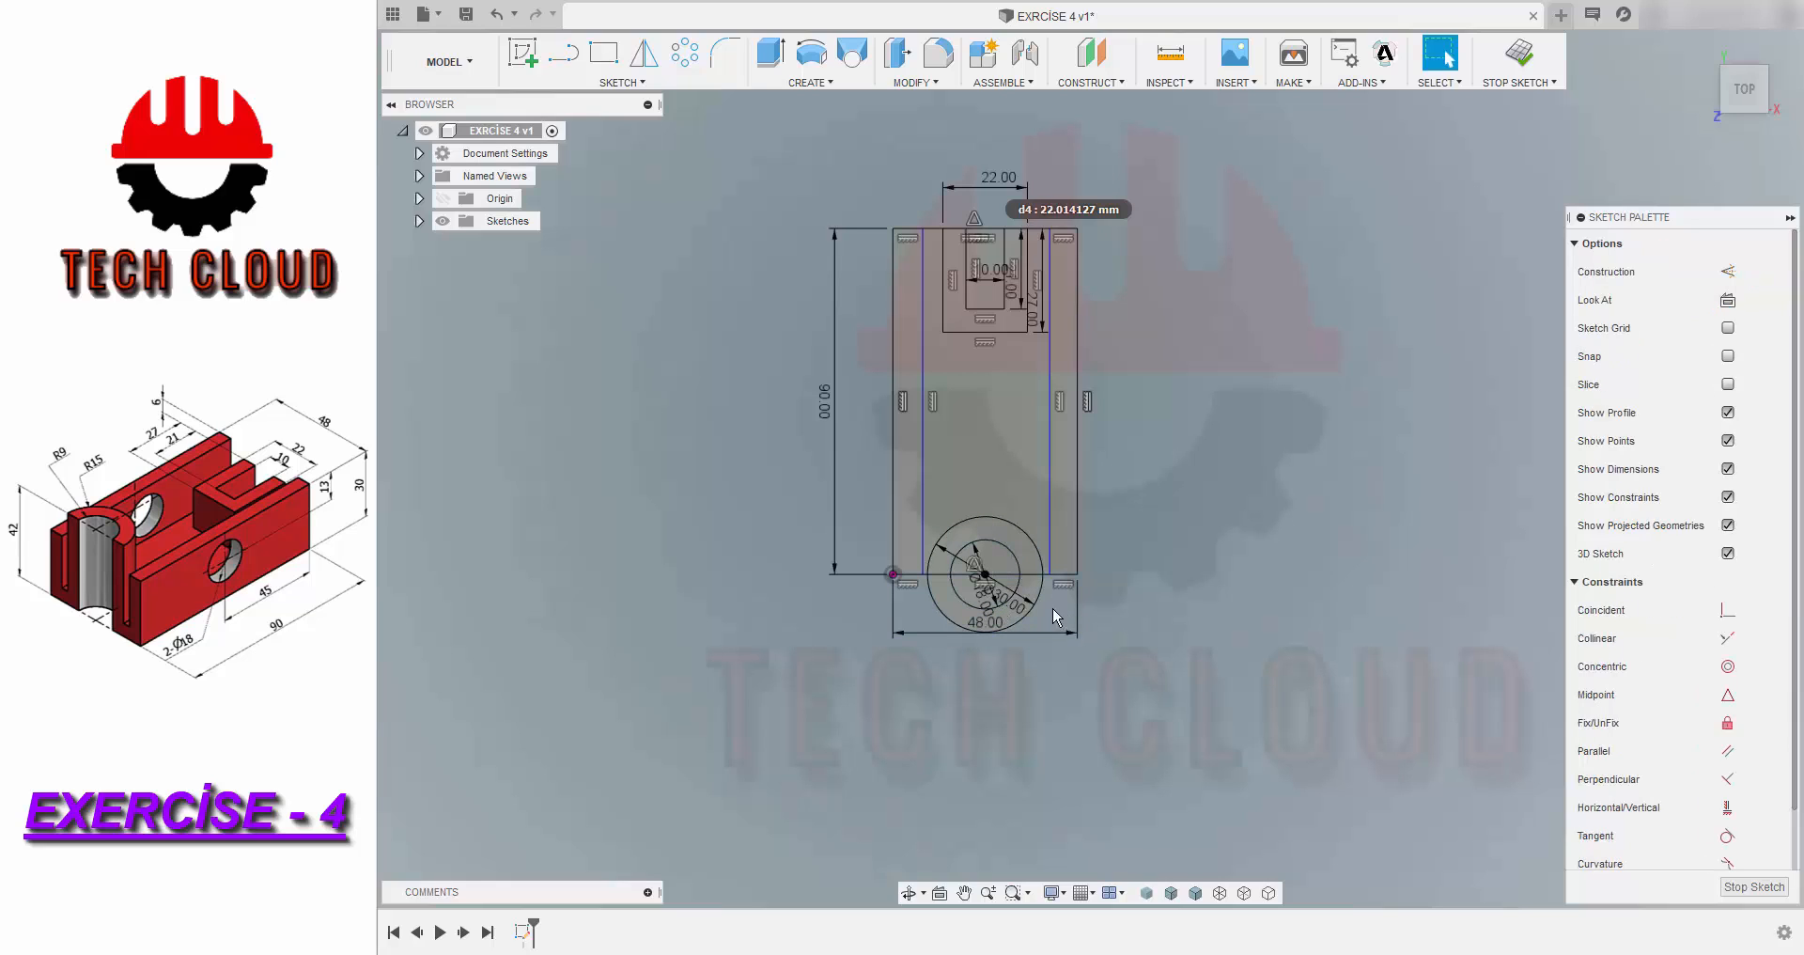
pyautogui.hotkey('ctrl', 'z')
# - Dimension the distance between the outline's left side and the adjacent vertical line as 6 mm
pyautogui.press('d')
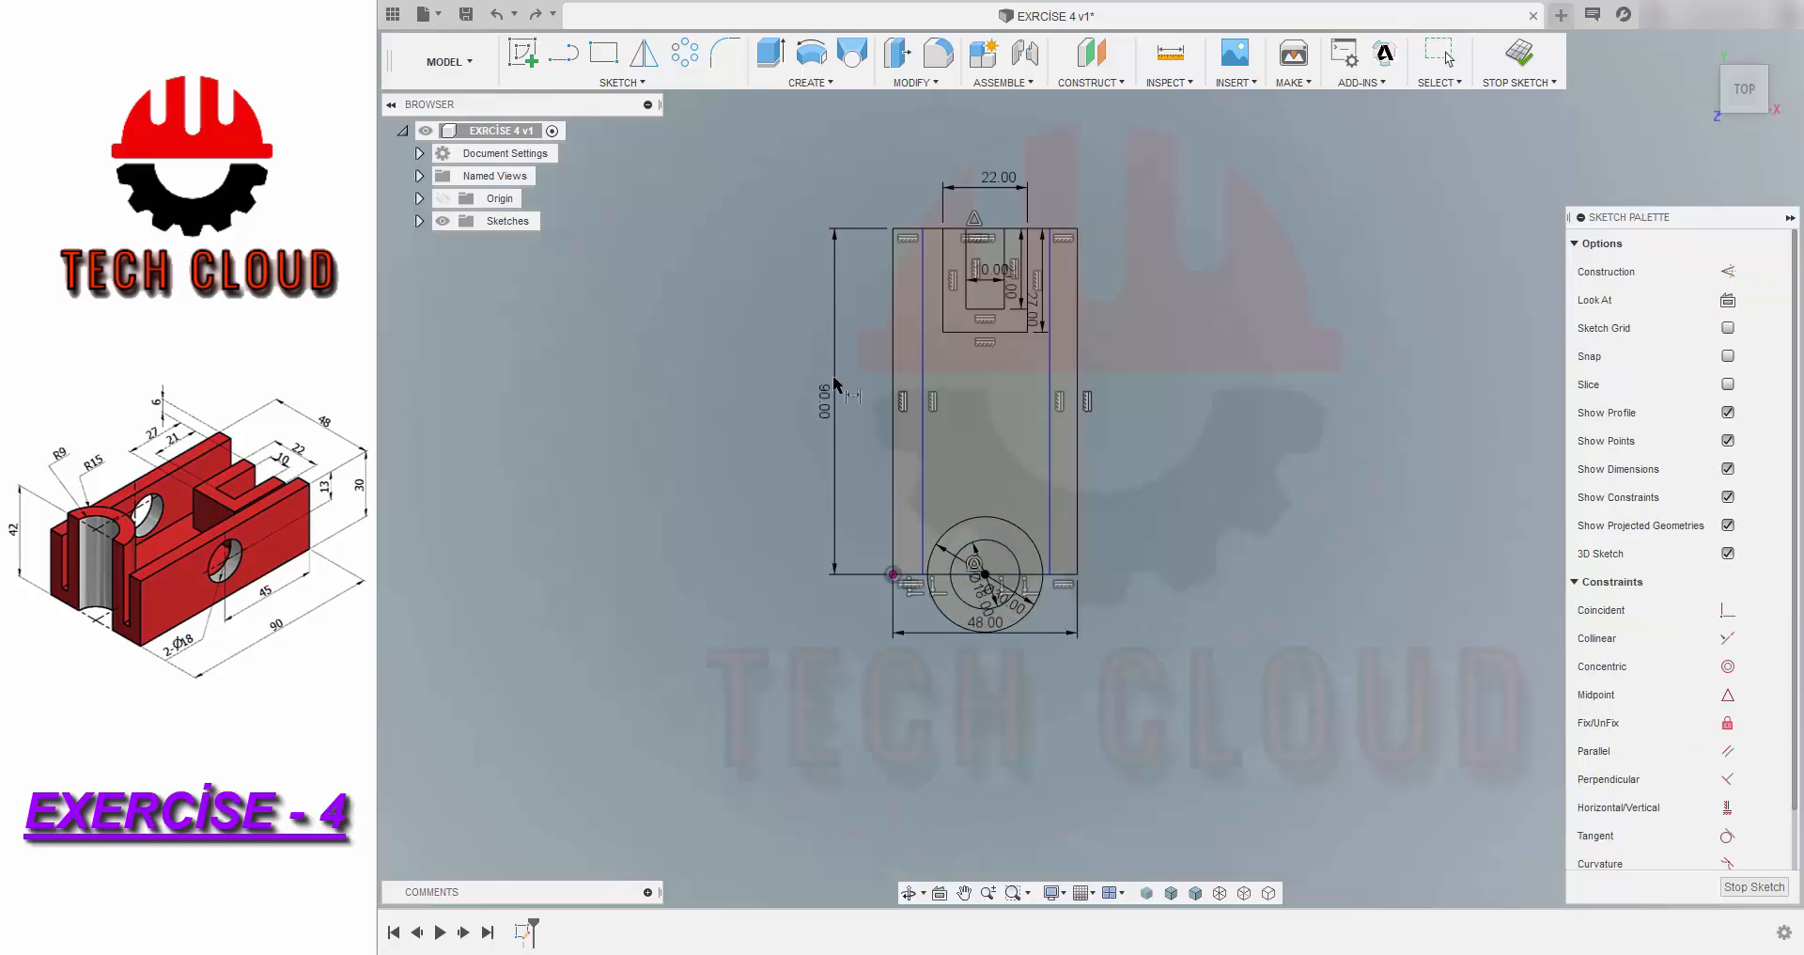
pyautogui.click(894, 451)
pyautogui.click(923, 452)
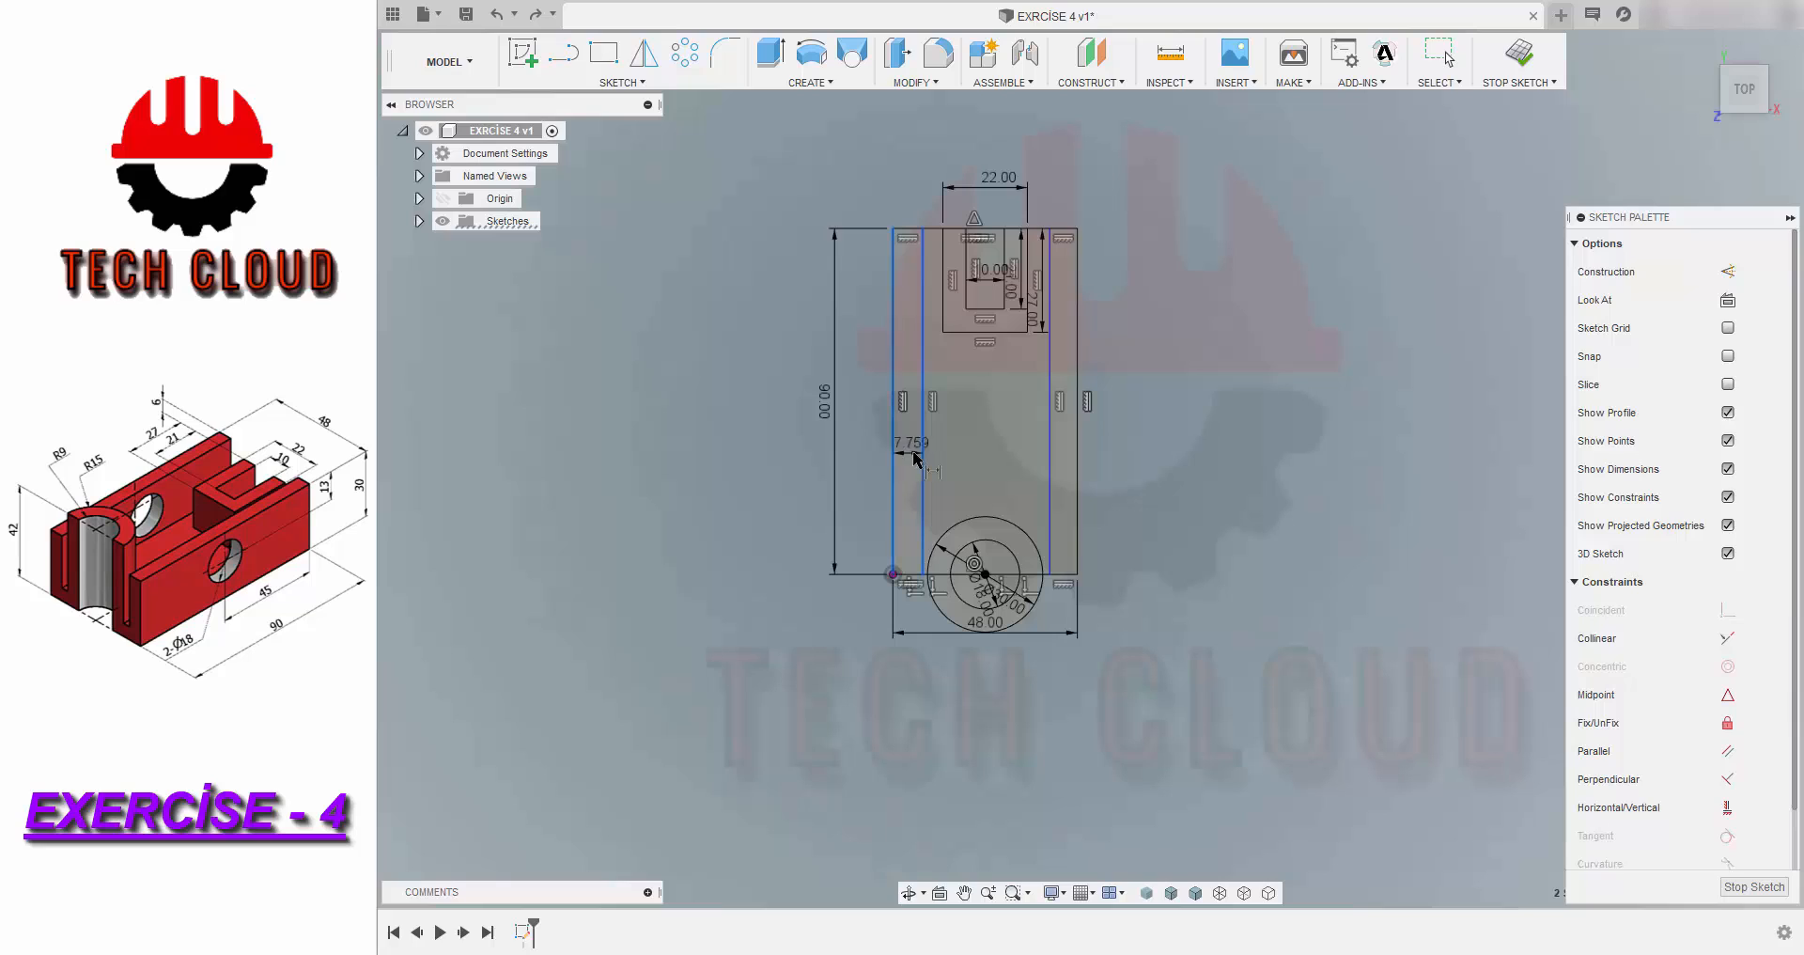
pyautogui.click(915, 452)
pyautogui.write('6')
pyautogui.press('Return')
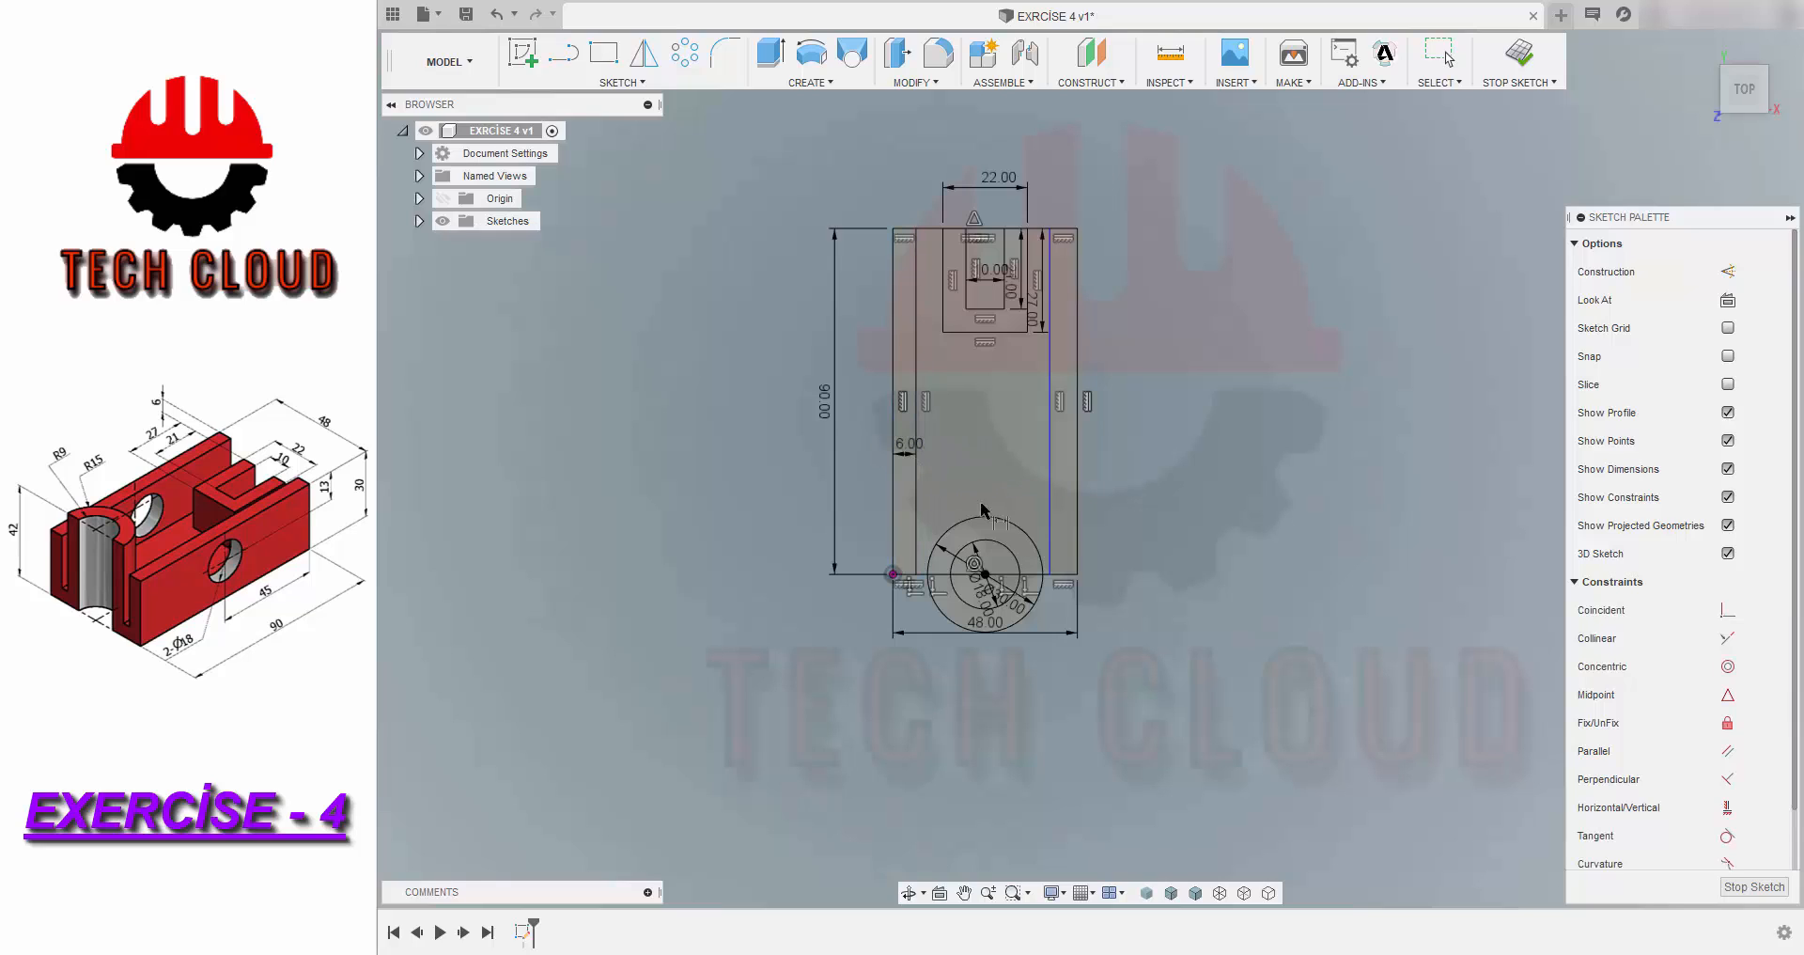
# - Dimension the gap between the outline's right side and its adjacent vertical line as 6 mm, and hide the sketch constraint symbols
pyautogui.press('Escape')
pyautogui.press('d')
pyautogui.click(1049, 500)
pyautogui.click(1074, 494)
pyautogui.click(1071, 500)
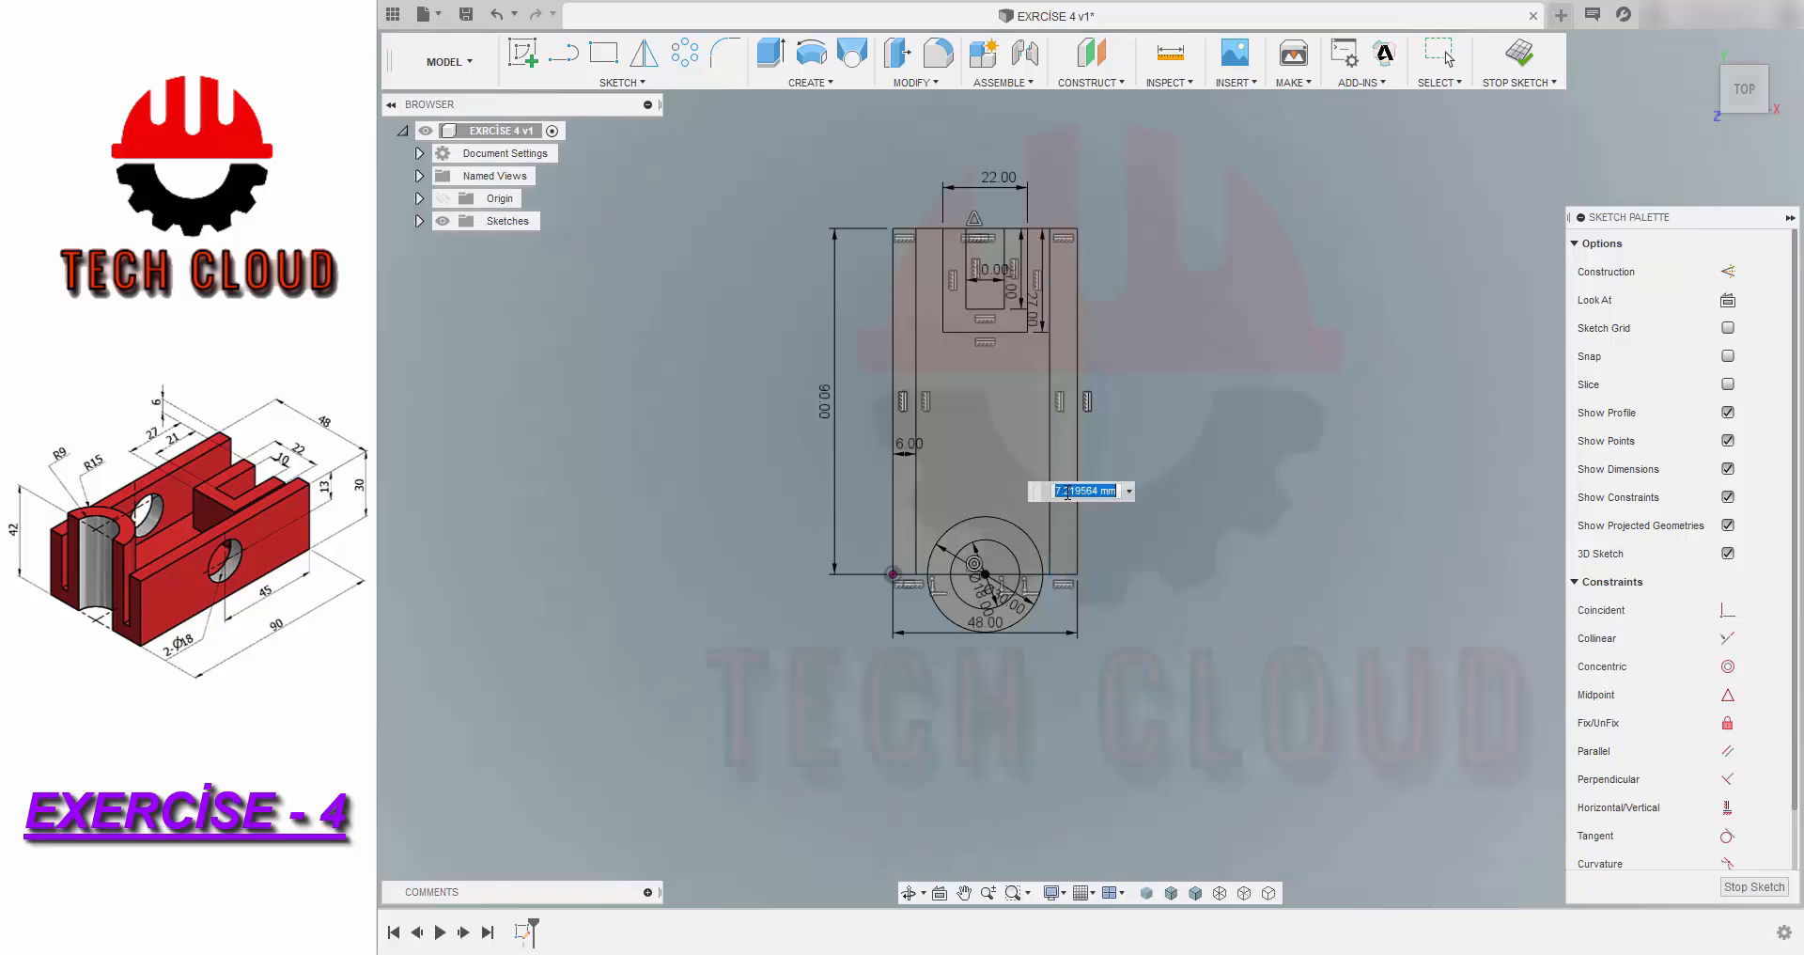
pyautogui.write('6')
pyautogui.press('Return')
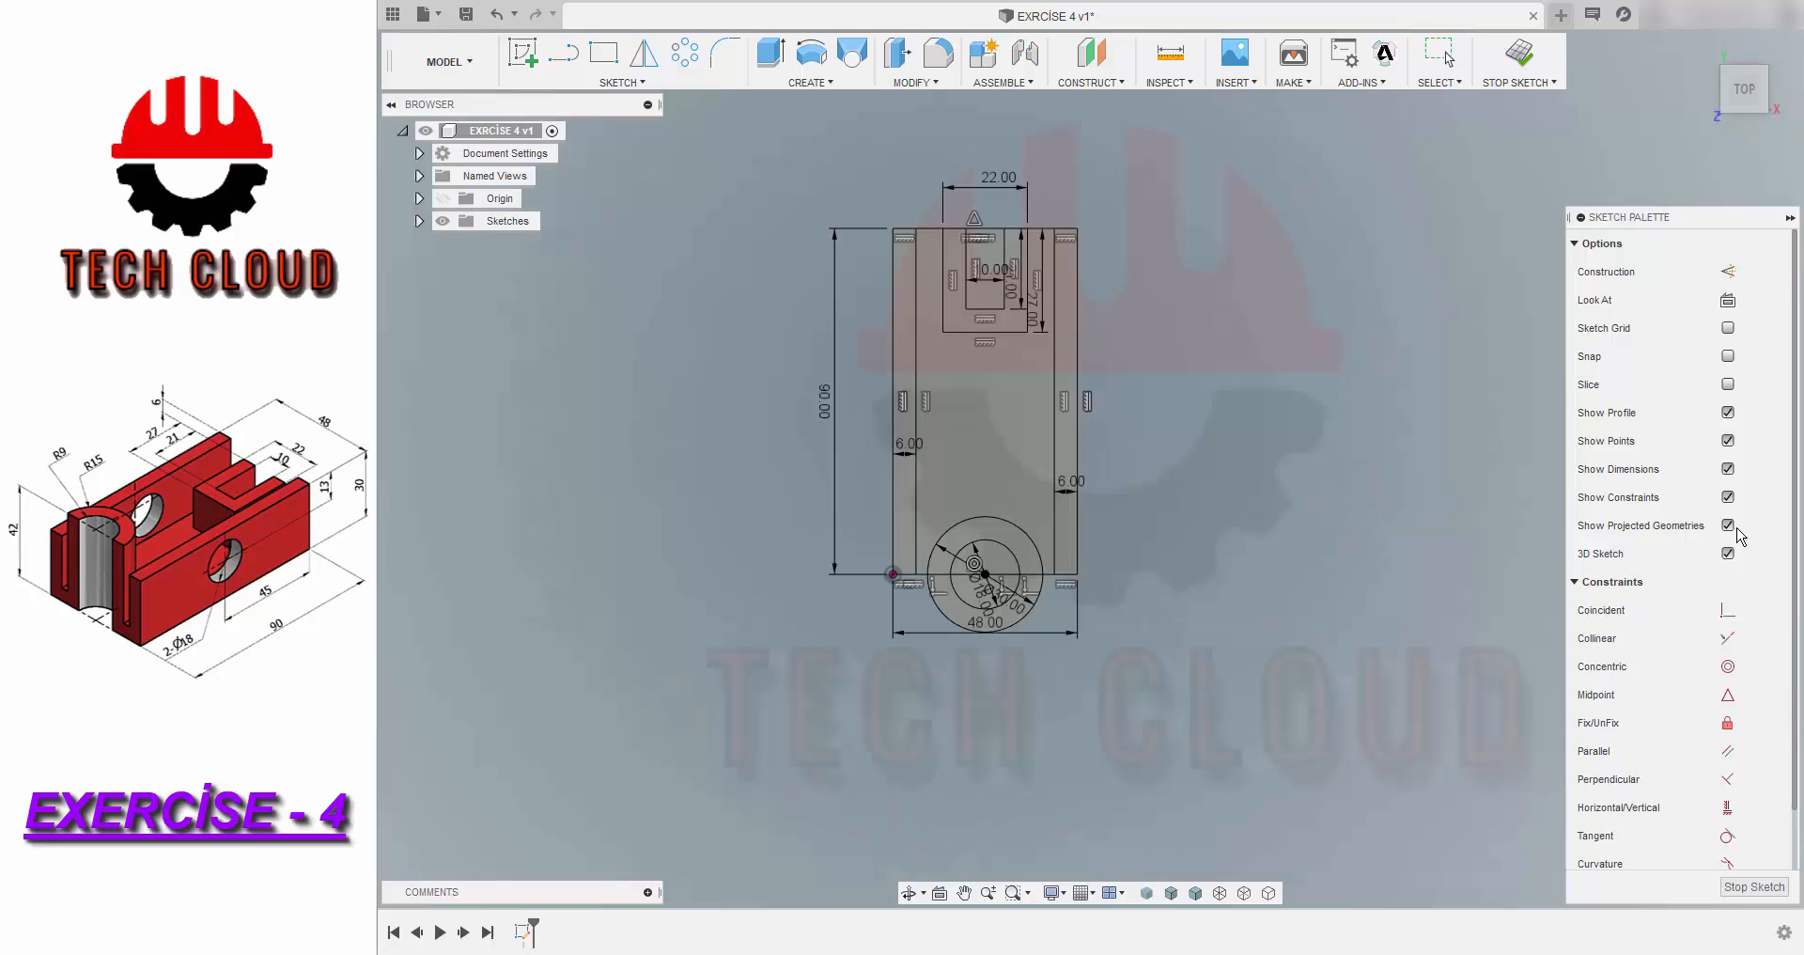
pyautogui.click(1728, 498)
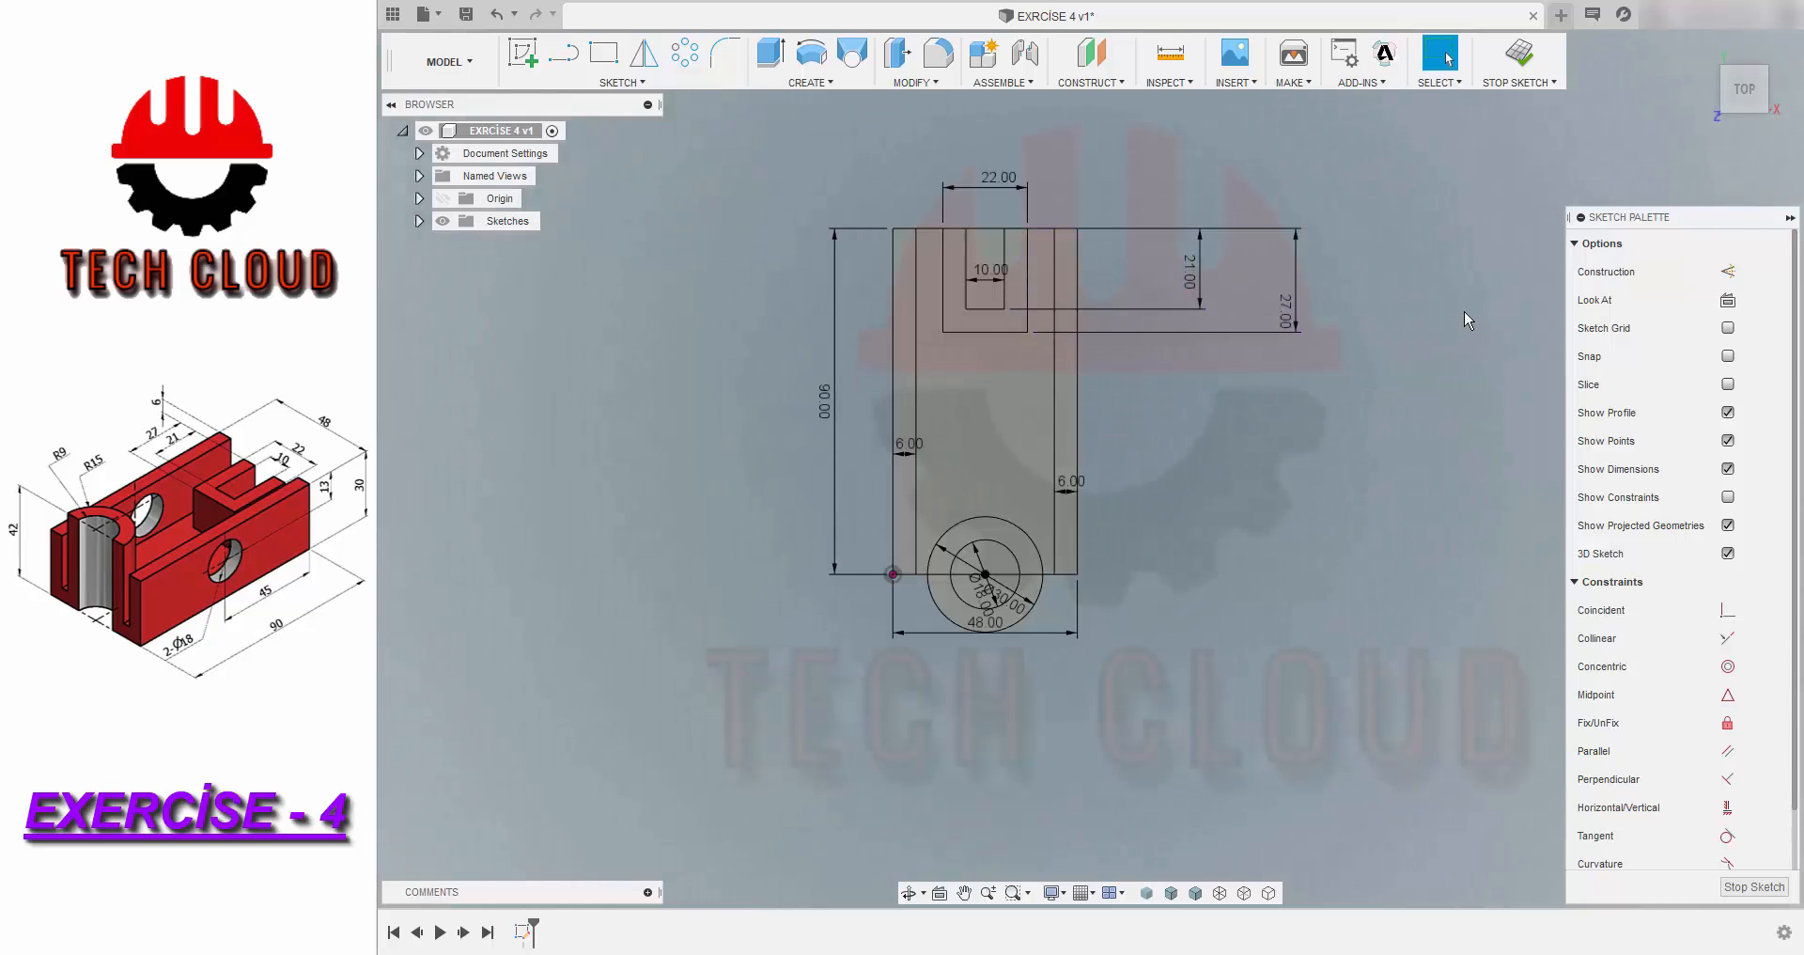
# - Extrude the half-ring between the two circles that lies inside the outline 42 mm upward as a new body
pyautogui.press('e')
pyautogui.click(1703, 46)
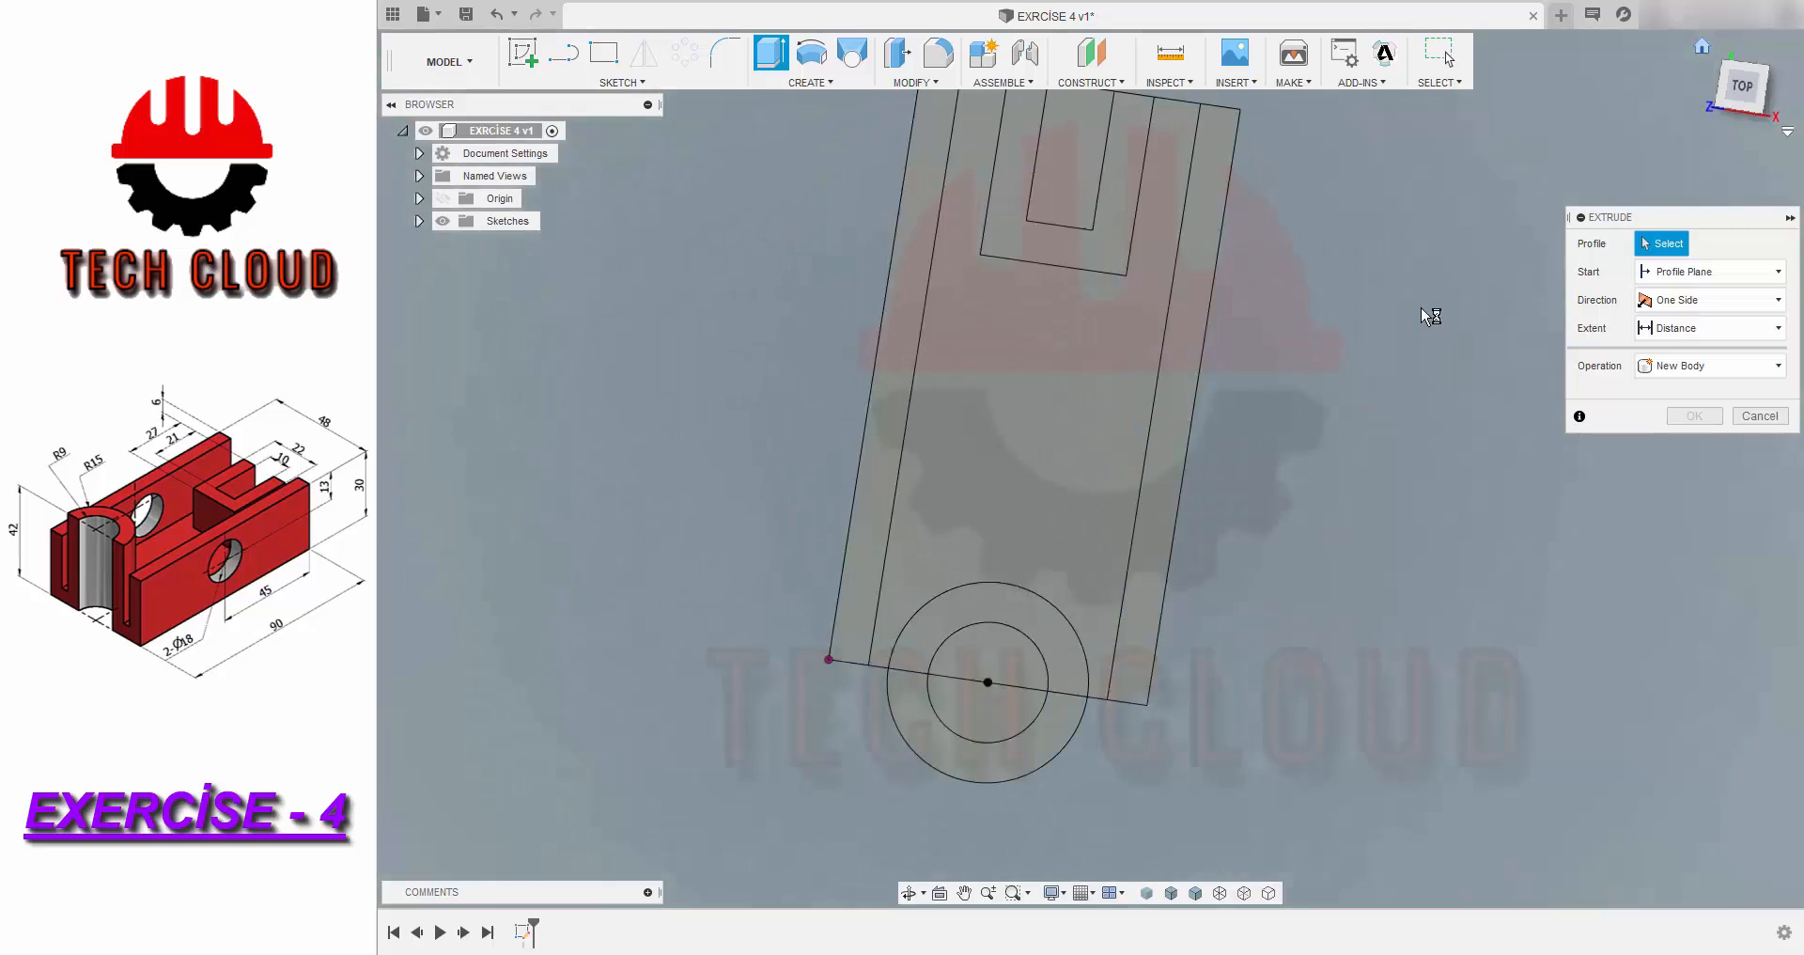
pyautogui.scroll(-5, 1485, 710)
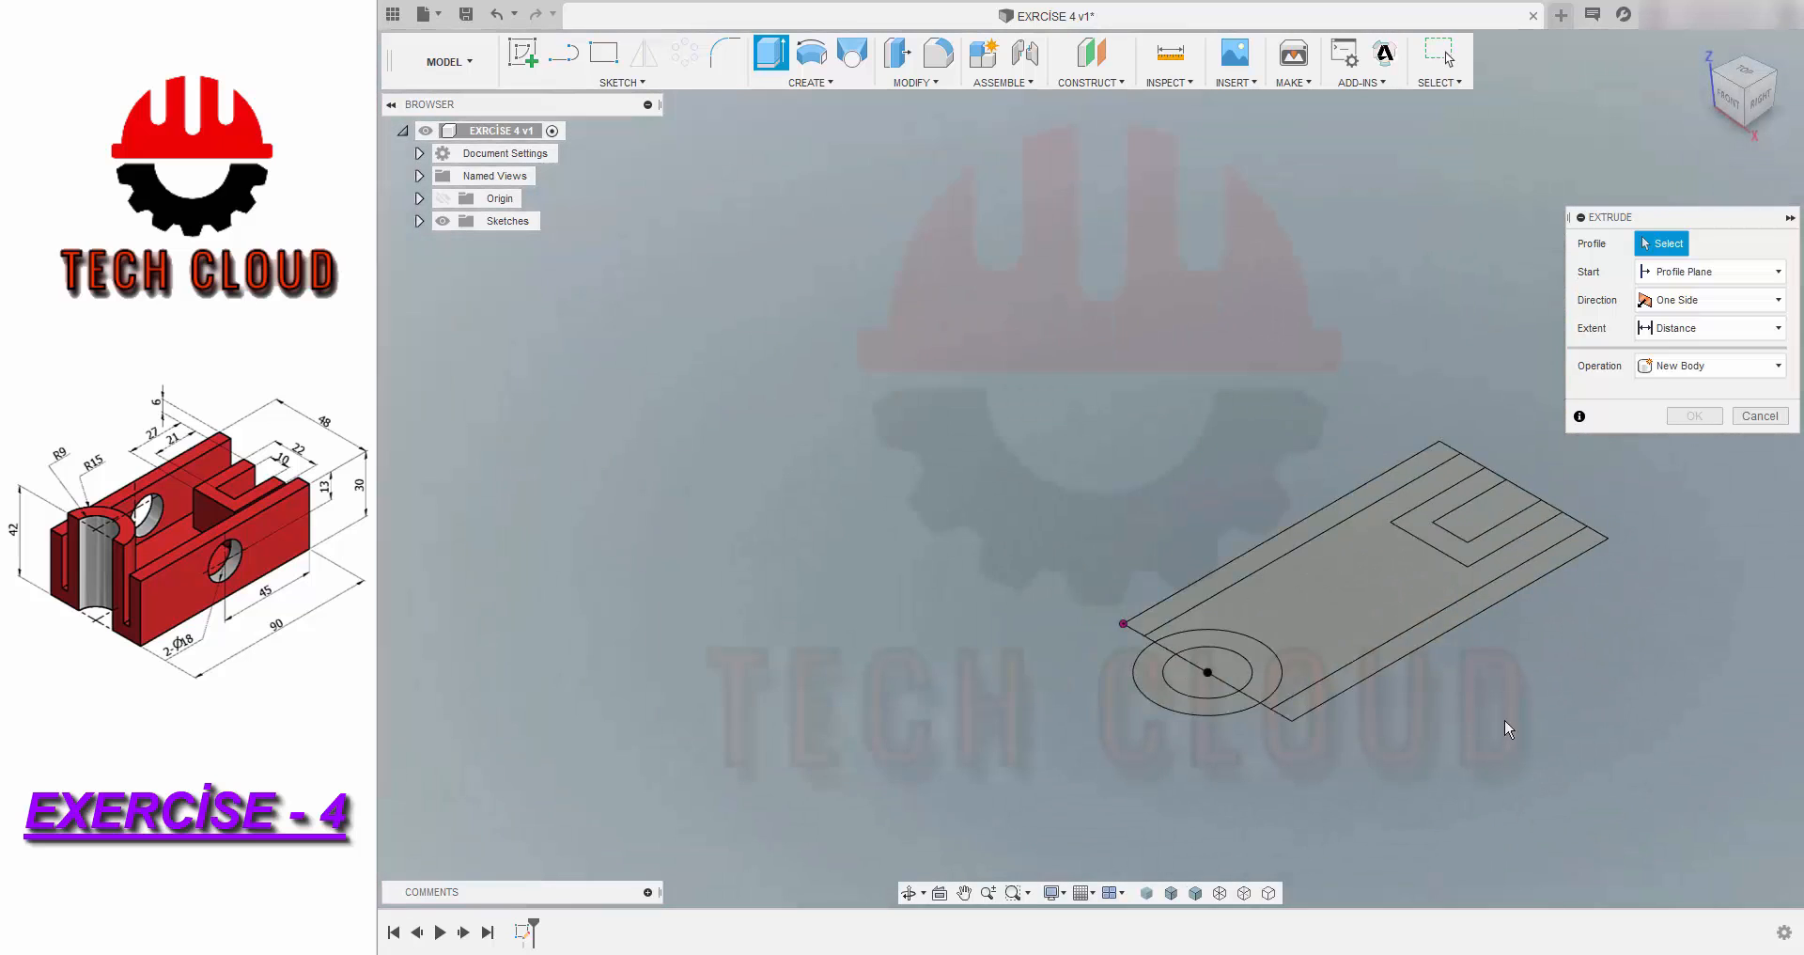
pyautogui.moveTo(1504, 724); pyautogui.dragTo(1242, 648, button='middle')
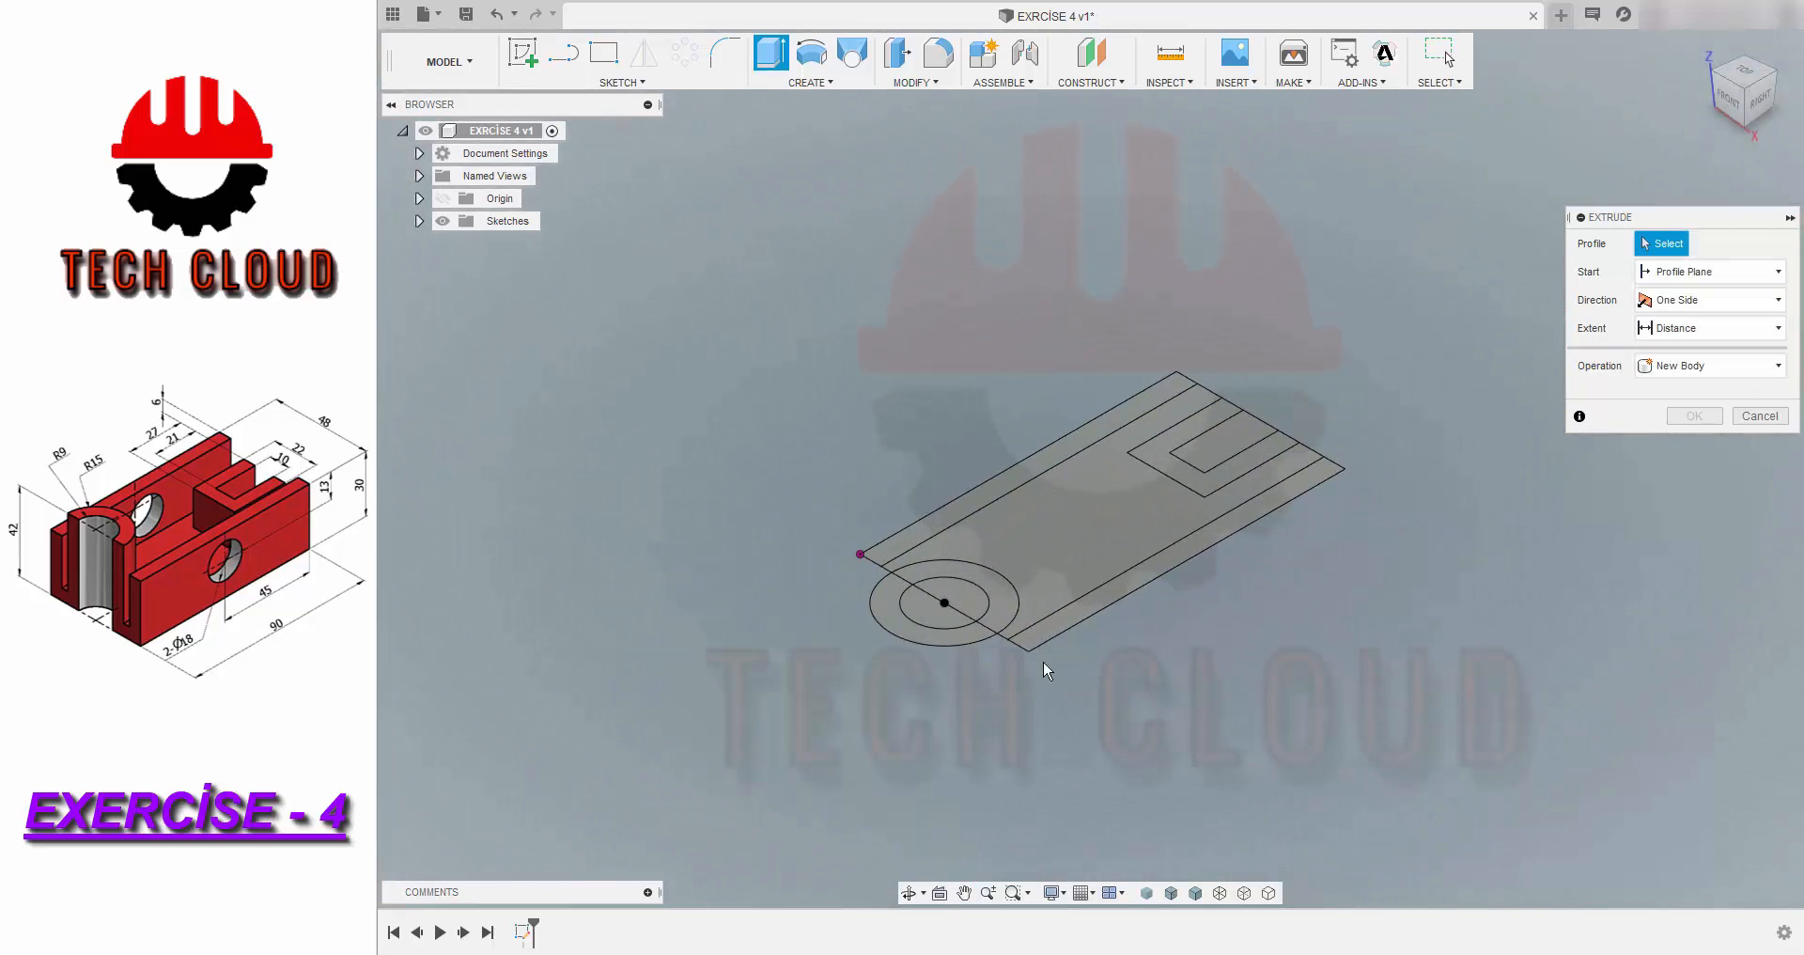
pyautogui.click(1001, 615)
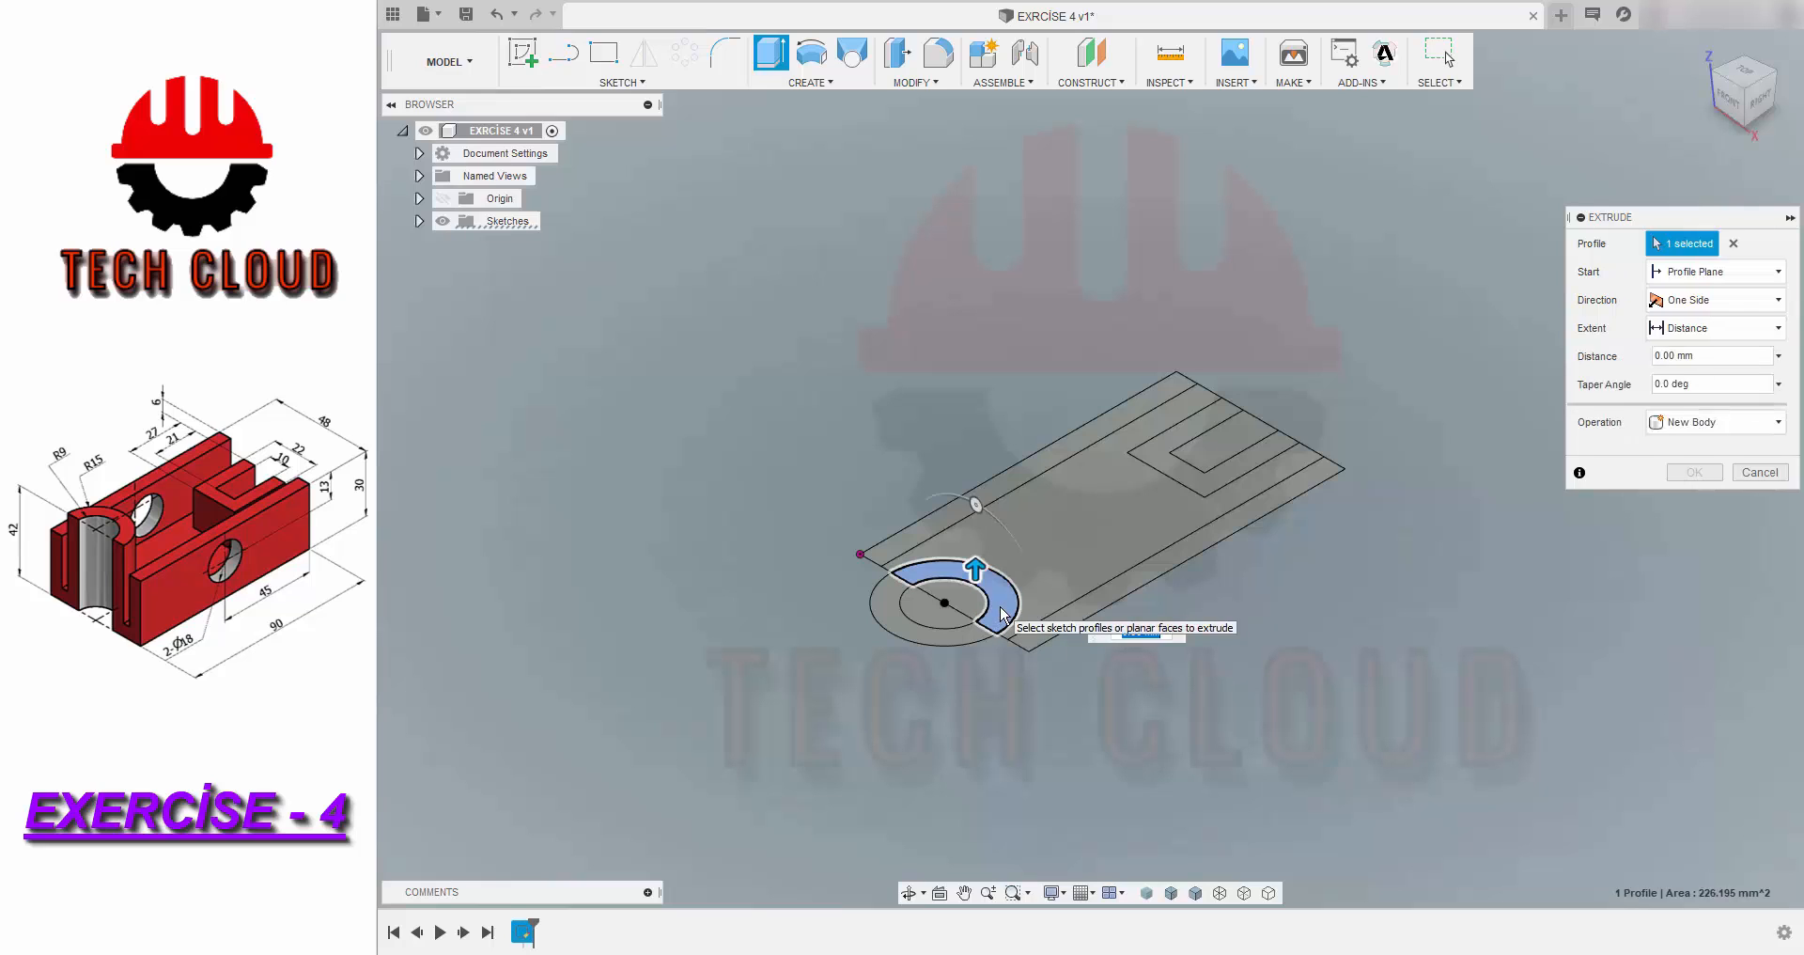
pyautogui.write('42')
pyautogui.press('Return')
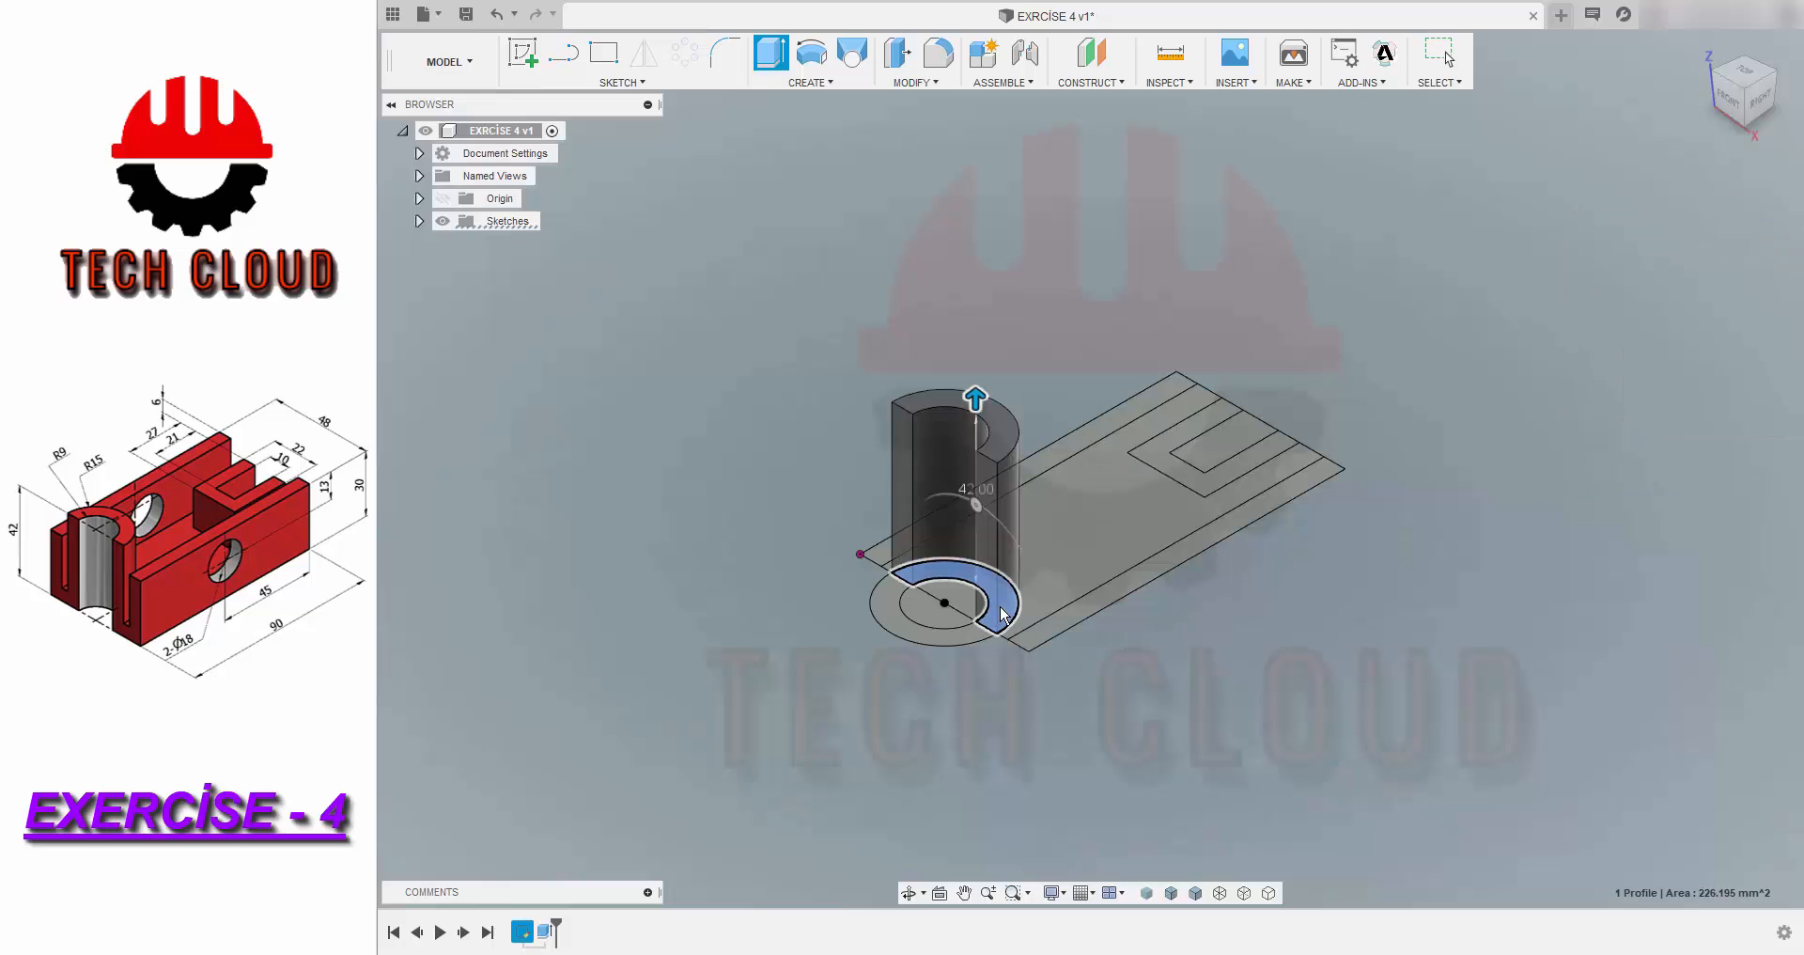
# - Make Sketch1 visible again so its remaining profiles can be used
pyautogui.click(419, 244)
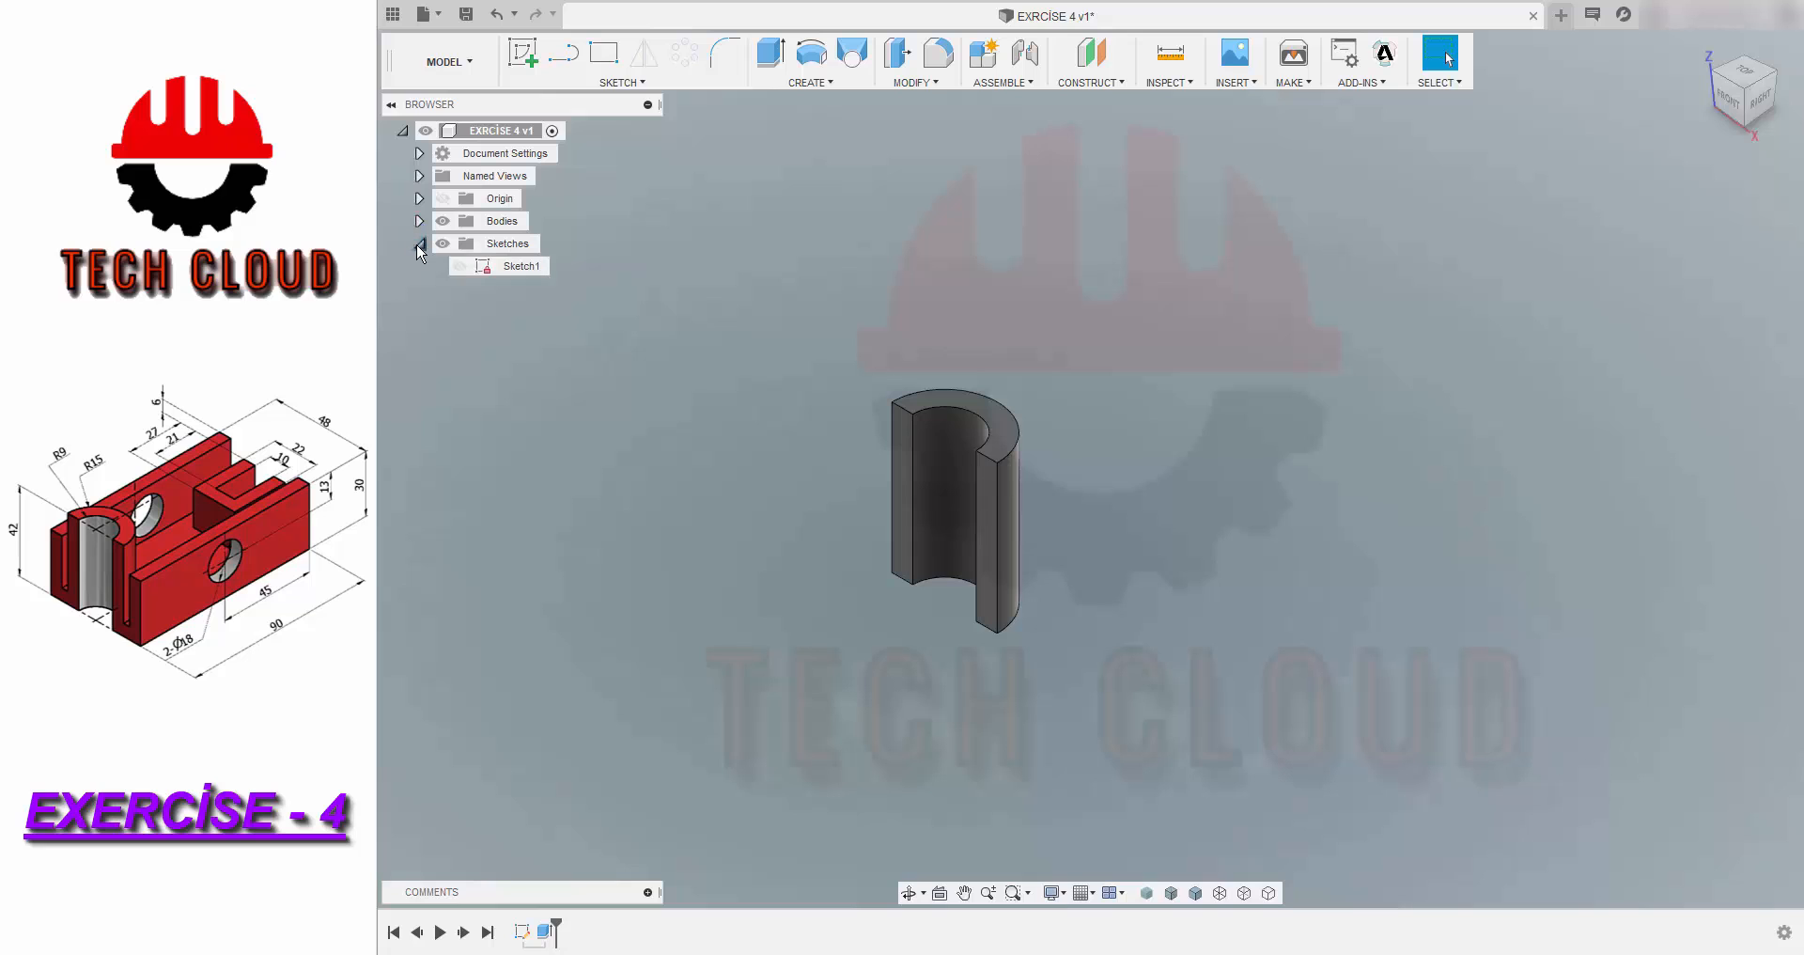
pyautogui.click(459, 265)
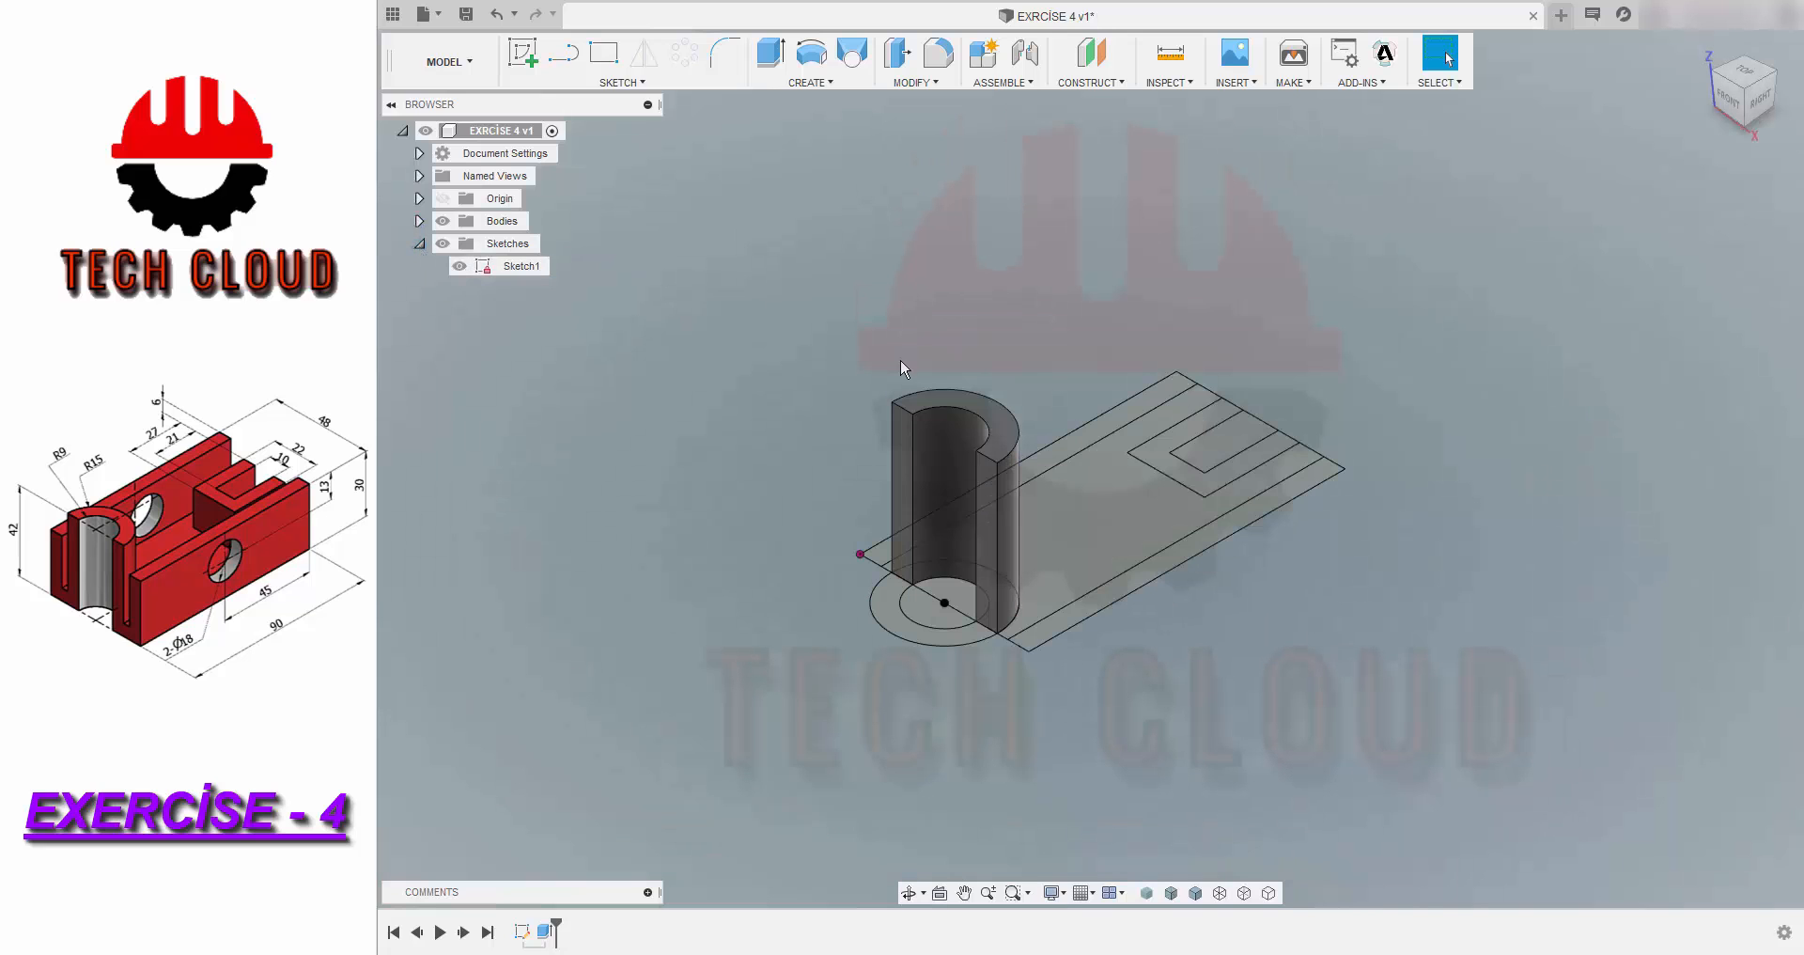
# - Extrude the two narrow strips along the long sides of the base sketch 30 mm upward
pyautogui.click(1105, 436)
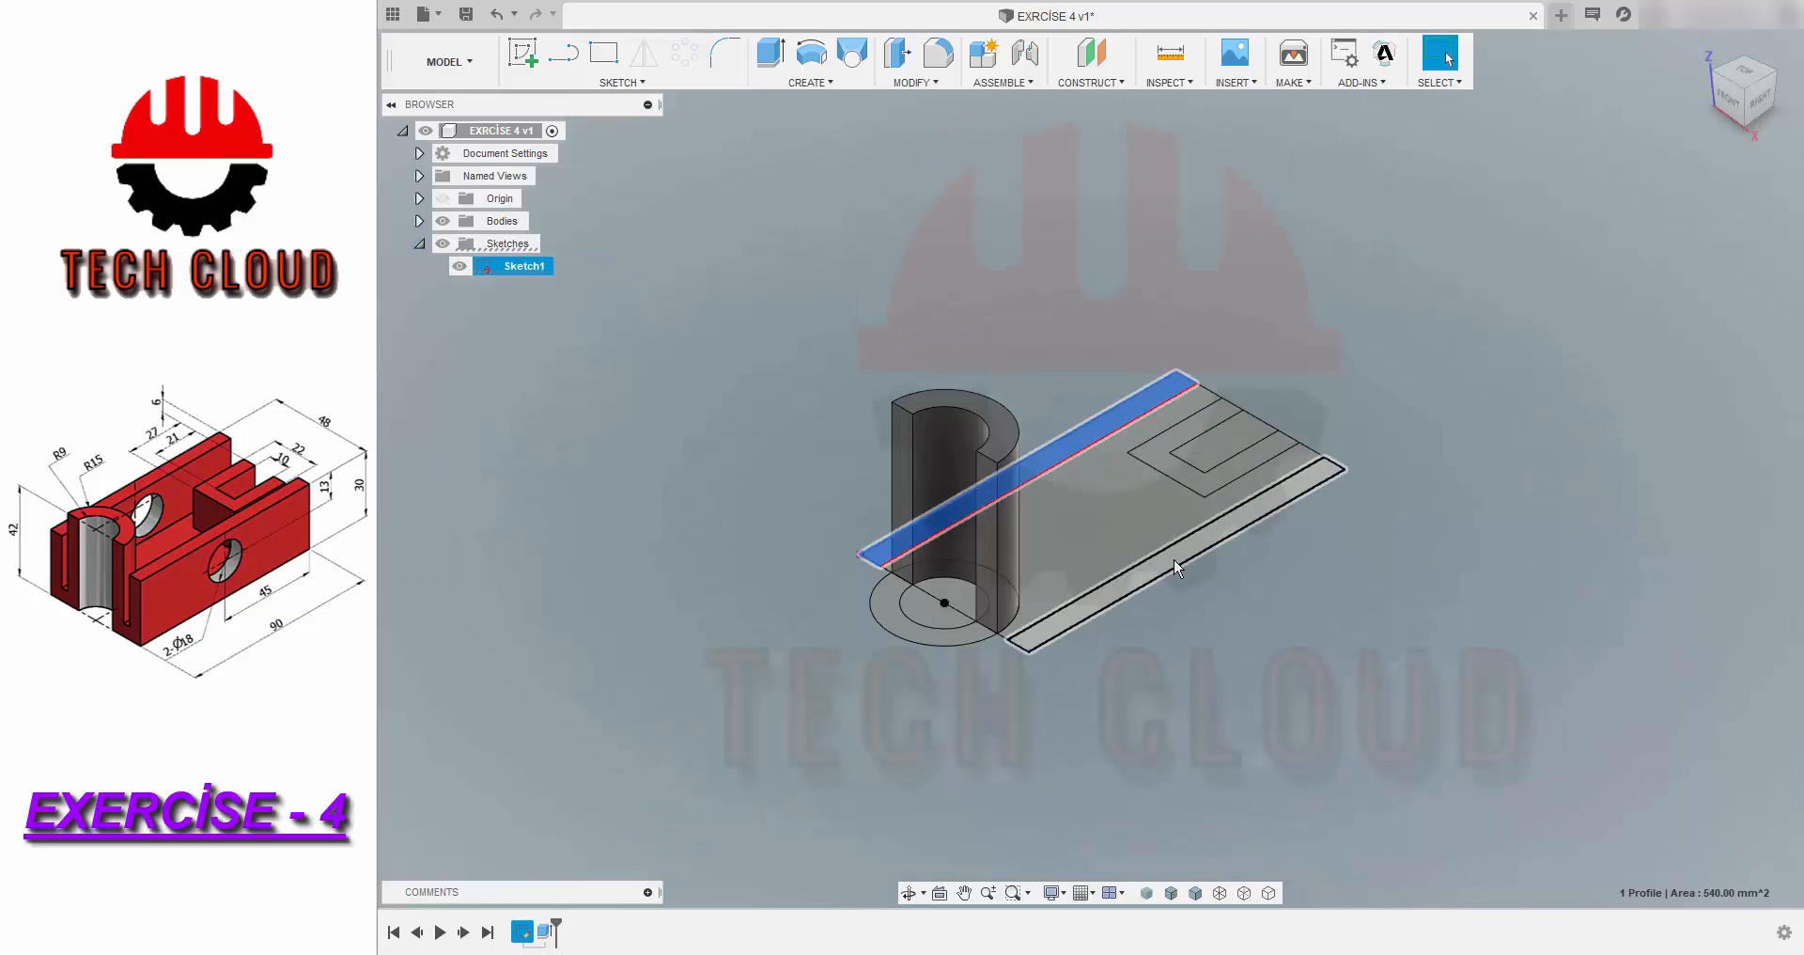
pyautogui.keyDown('ctrl'); pyautogui.click(1176, 562); pyautogui.keyUp('ctrl')
pyautogui.press('e')
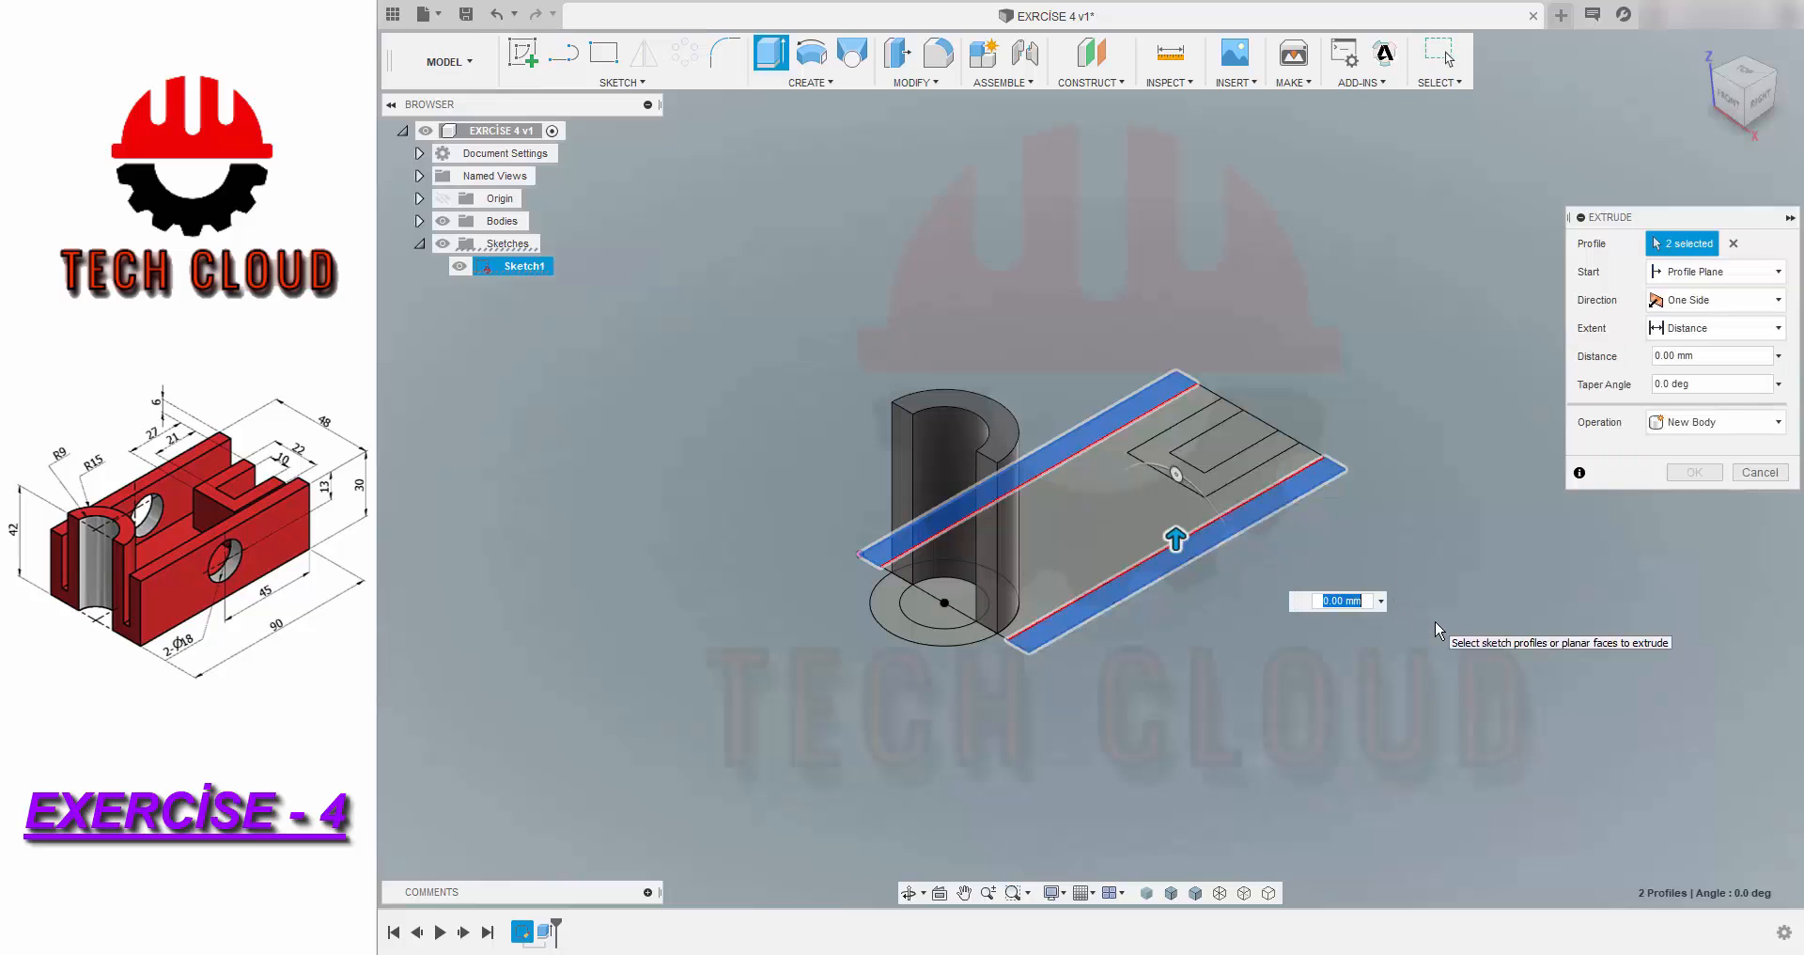
pyautogui.write('30')
pyautogui.press('Return')
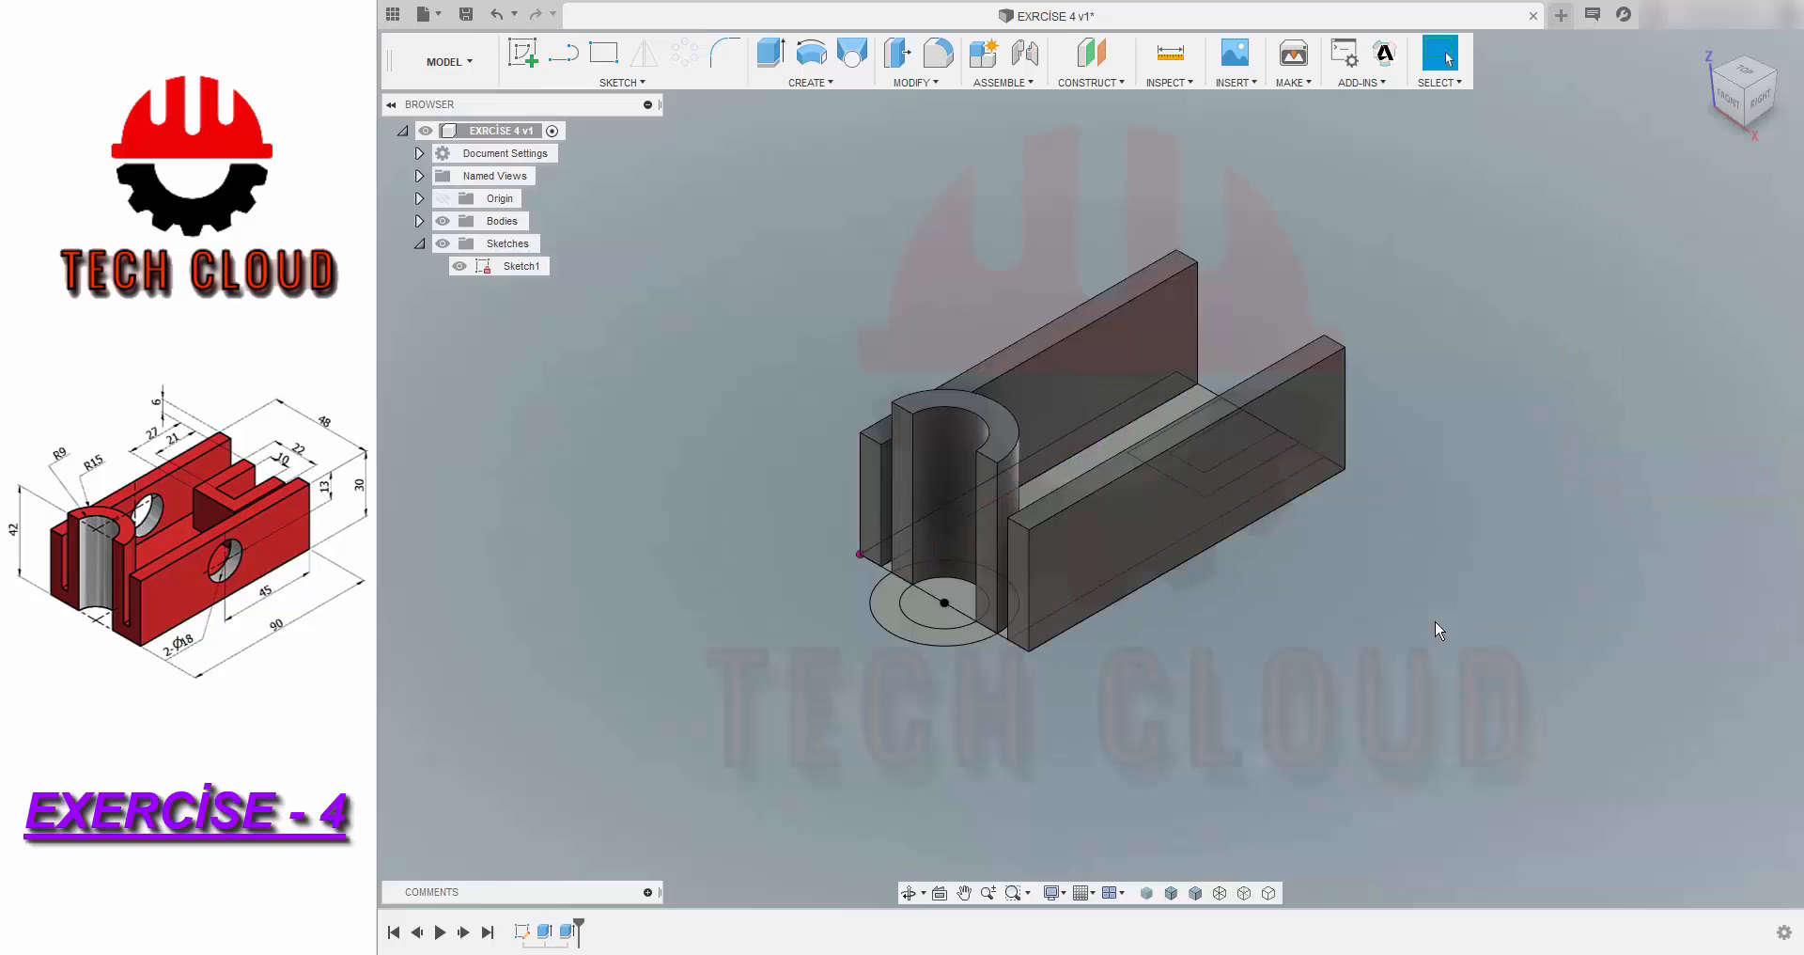
# - Extrude the floor profile between the side walls, around the U-shaped profile, 6 mm upward
pyautogui.moveTo(1736, 83); pyautogui.dragTo(1772, 104)
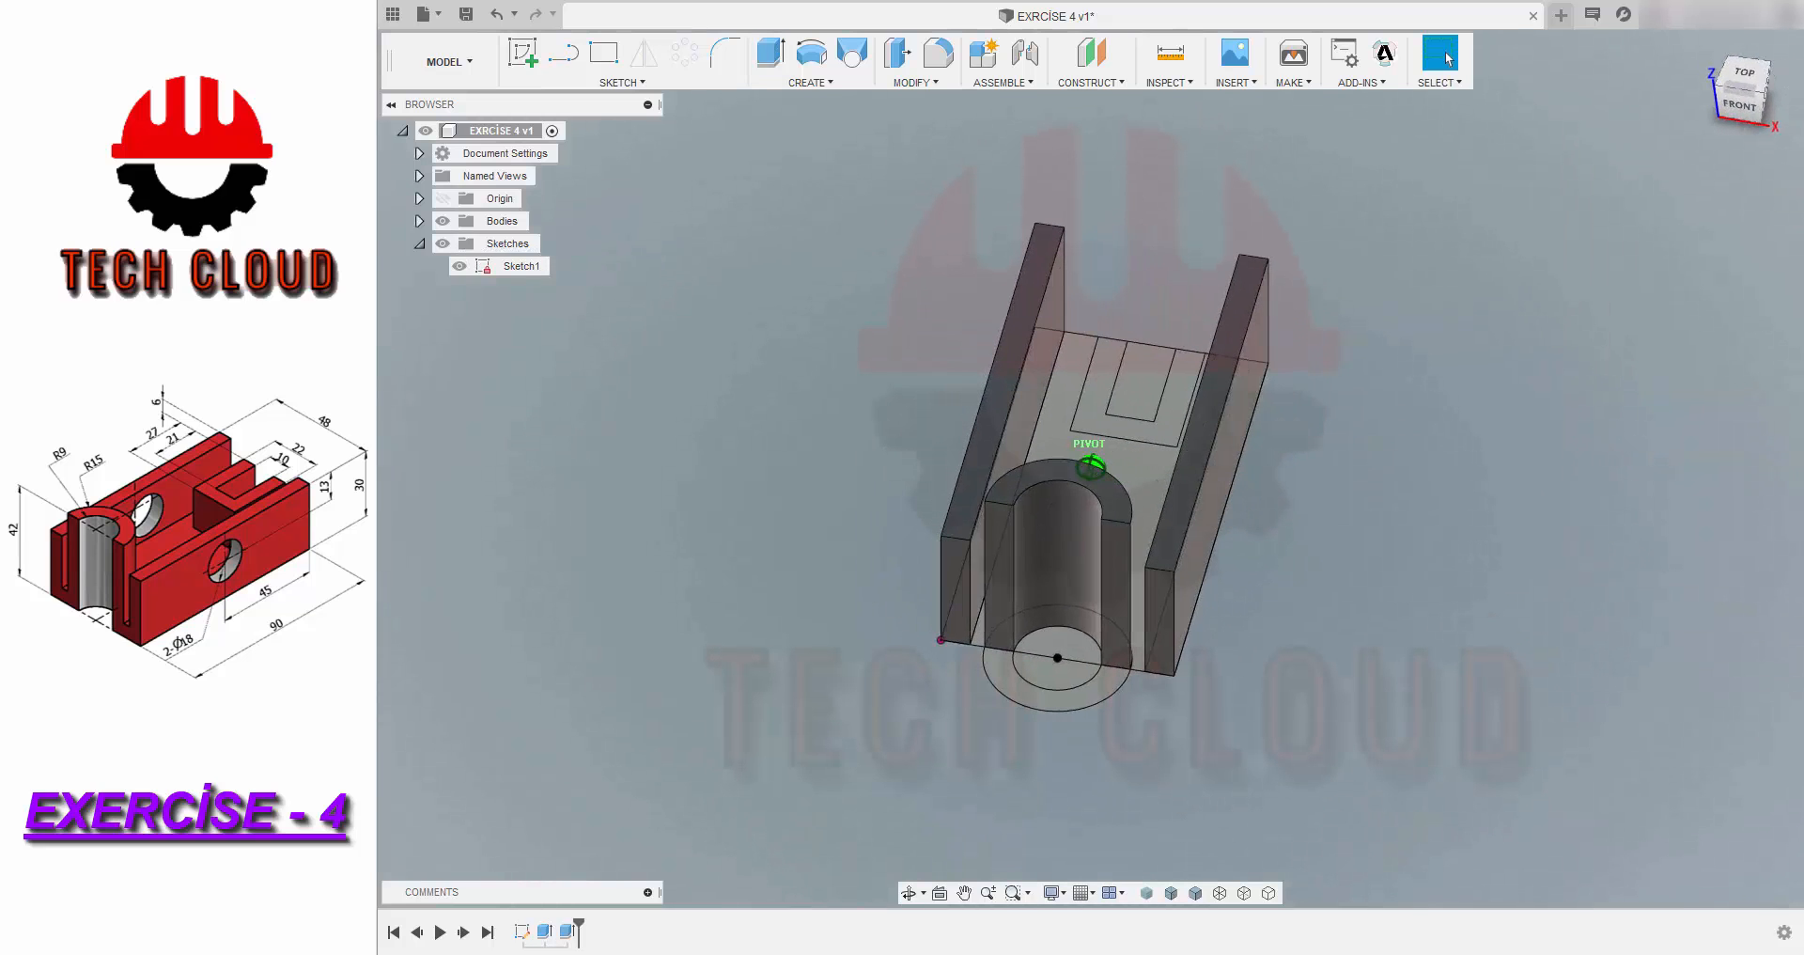
pyautogui.click(1141, 473)
pyautogui.write('e')
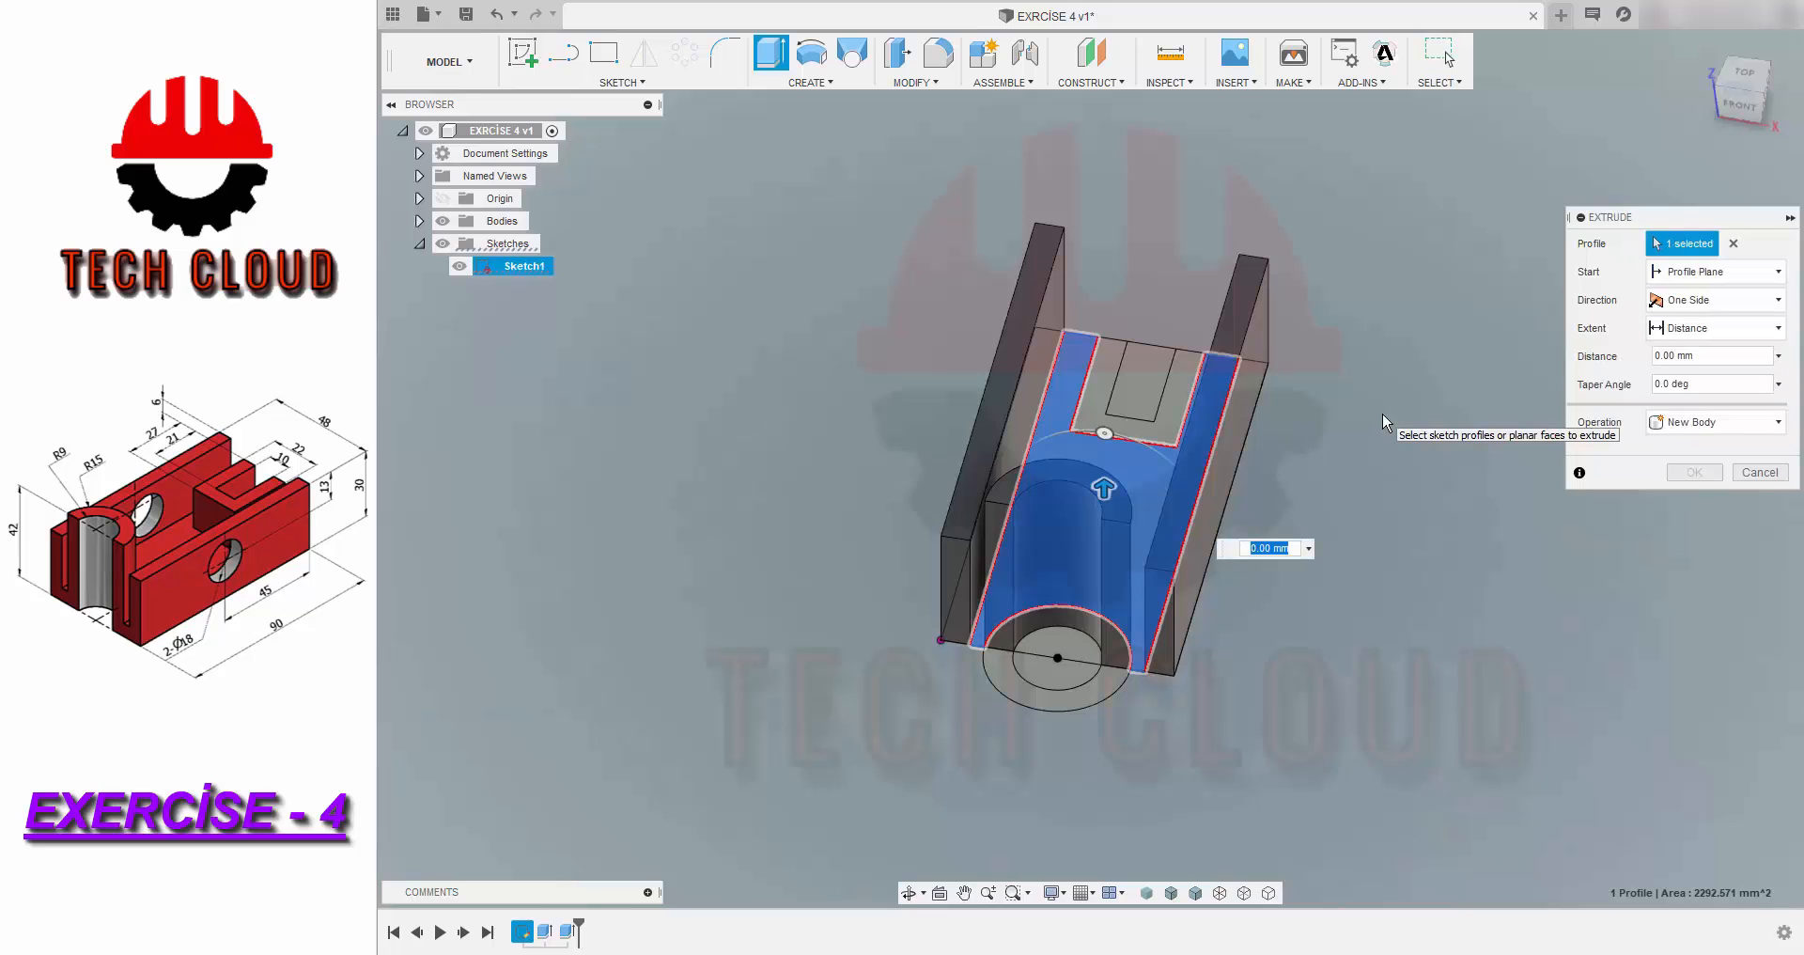
pyautogui.write('6')
pyautogui.press('Return')
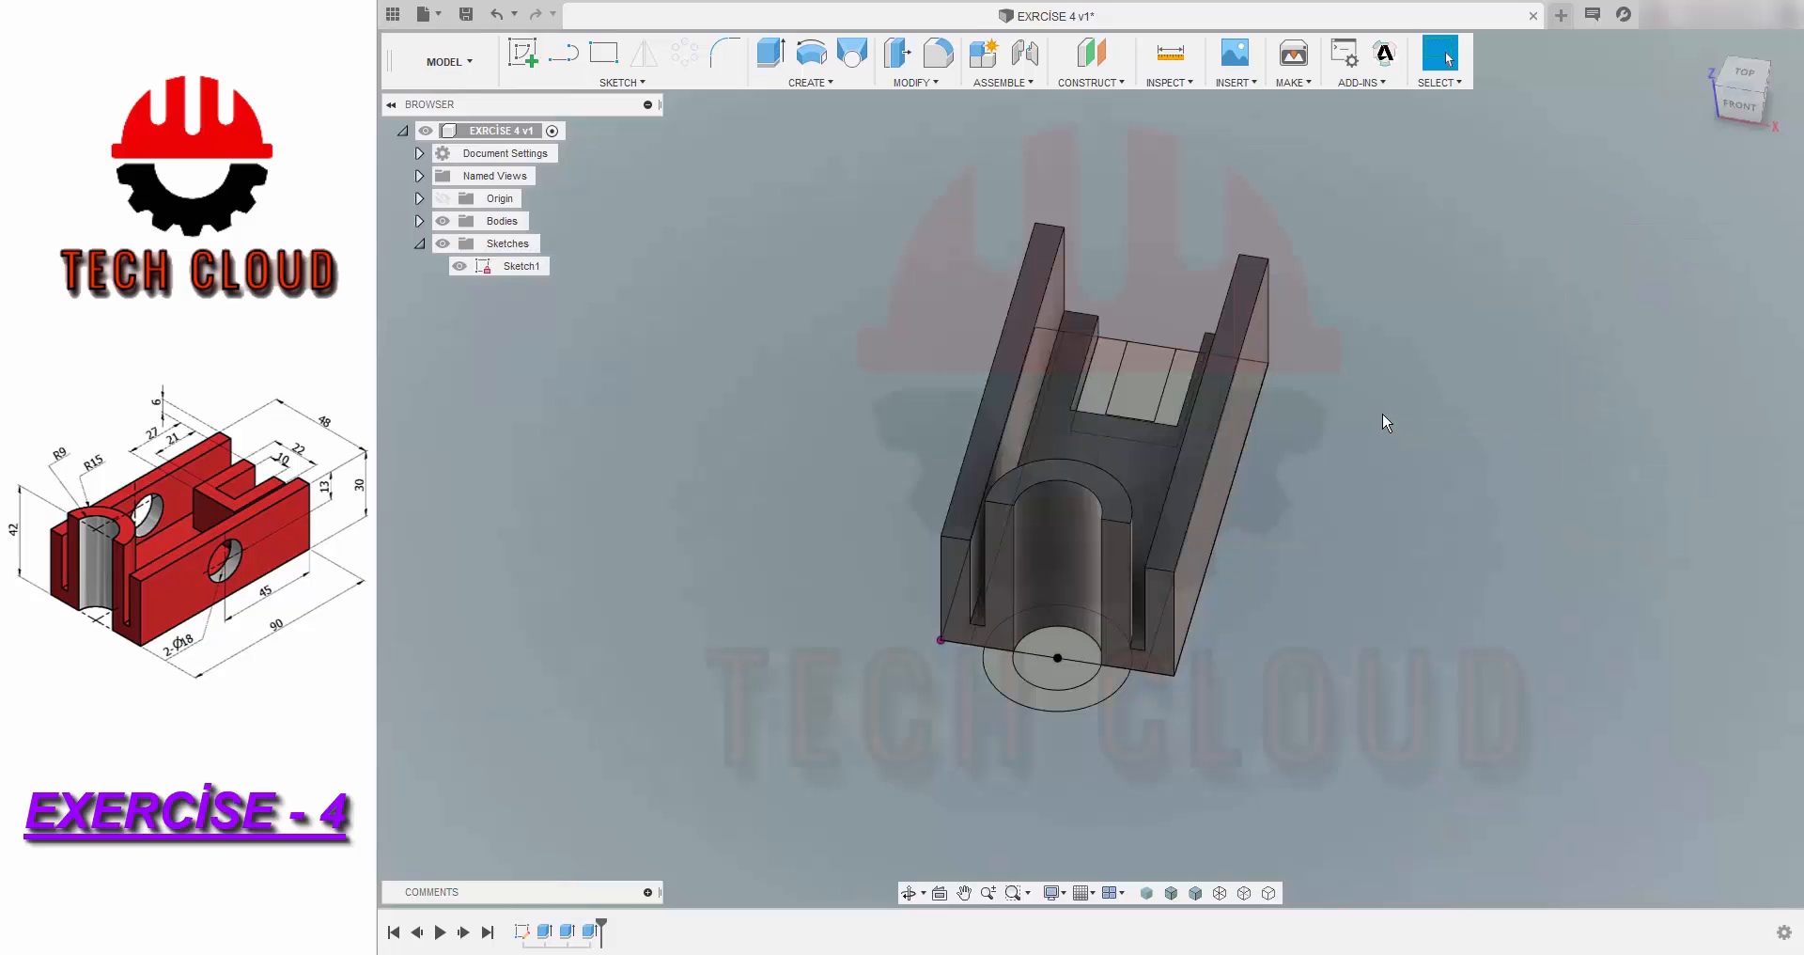
# - Extrude the U-shaped profile at the rear end of the base 24 mm upward, joined to the body
pyautogui.keyDown('shift'); pyautogui.moveTo(1151, 359); pyautogui.dragTo(1097, 399, button='middle'); pyautogui.keyUp('shift')
pyautogui.click(1095, 401)
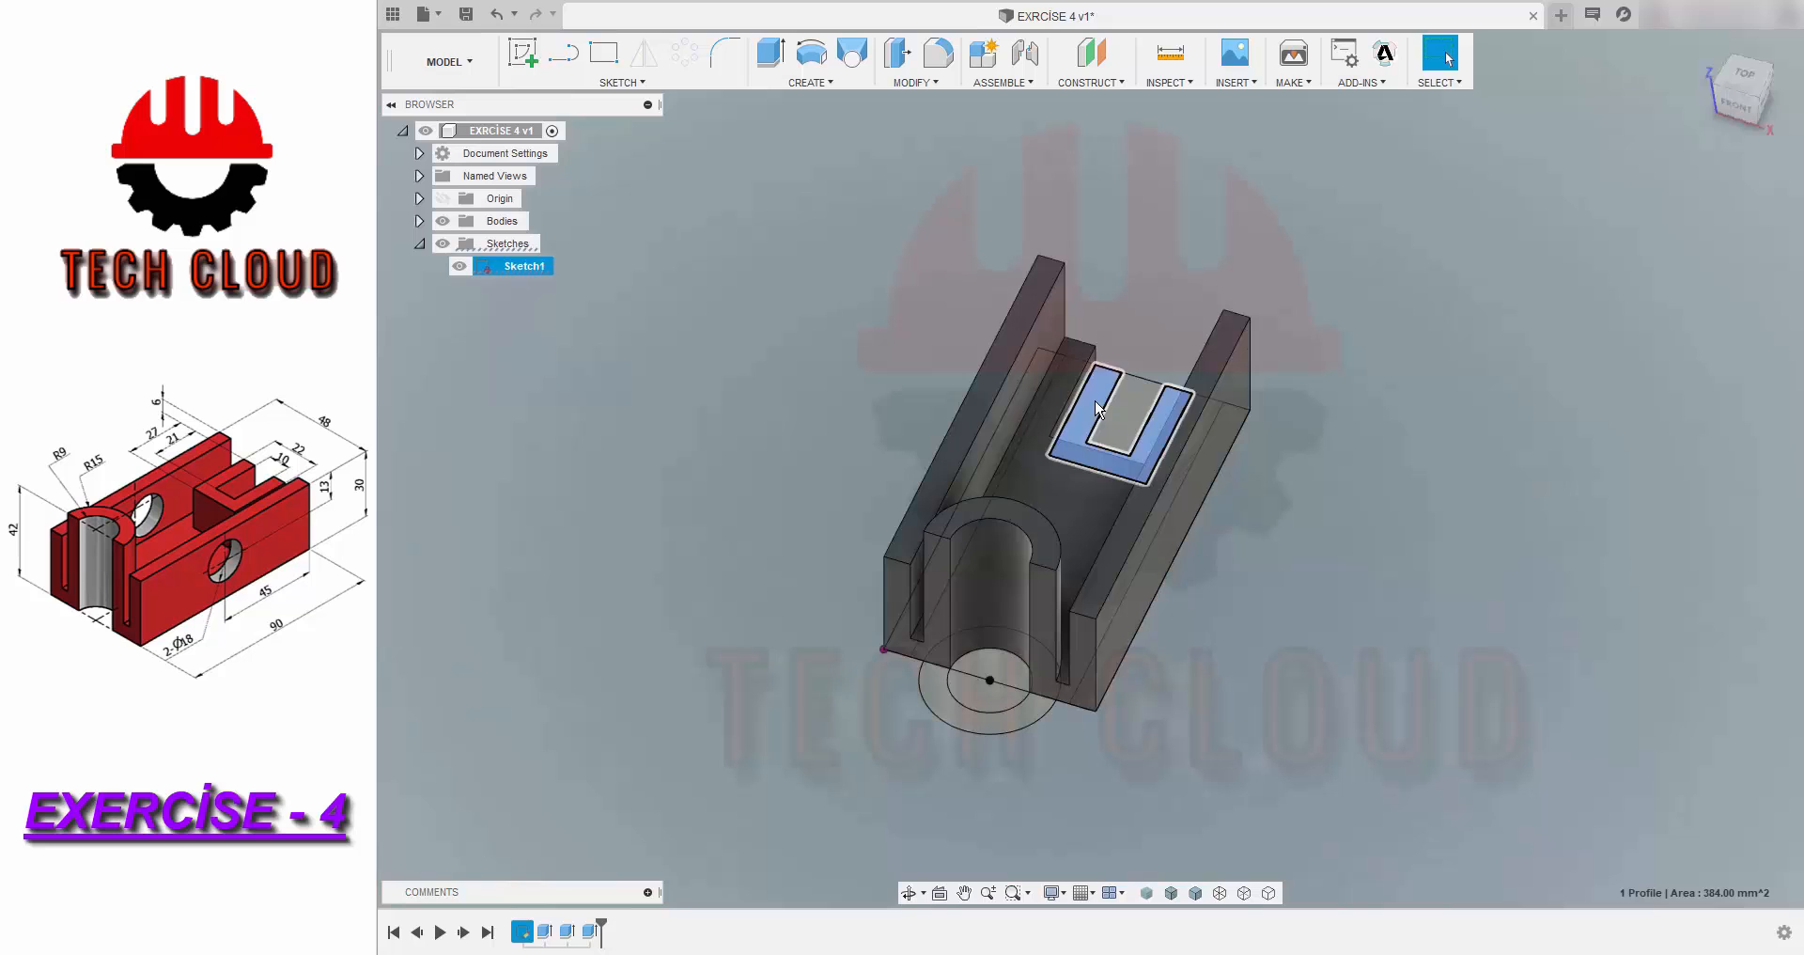
pyautogui.write('e24')
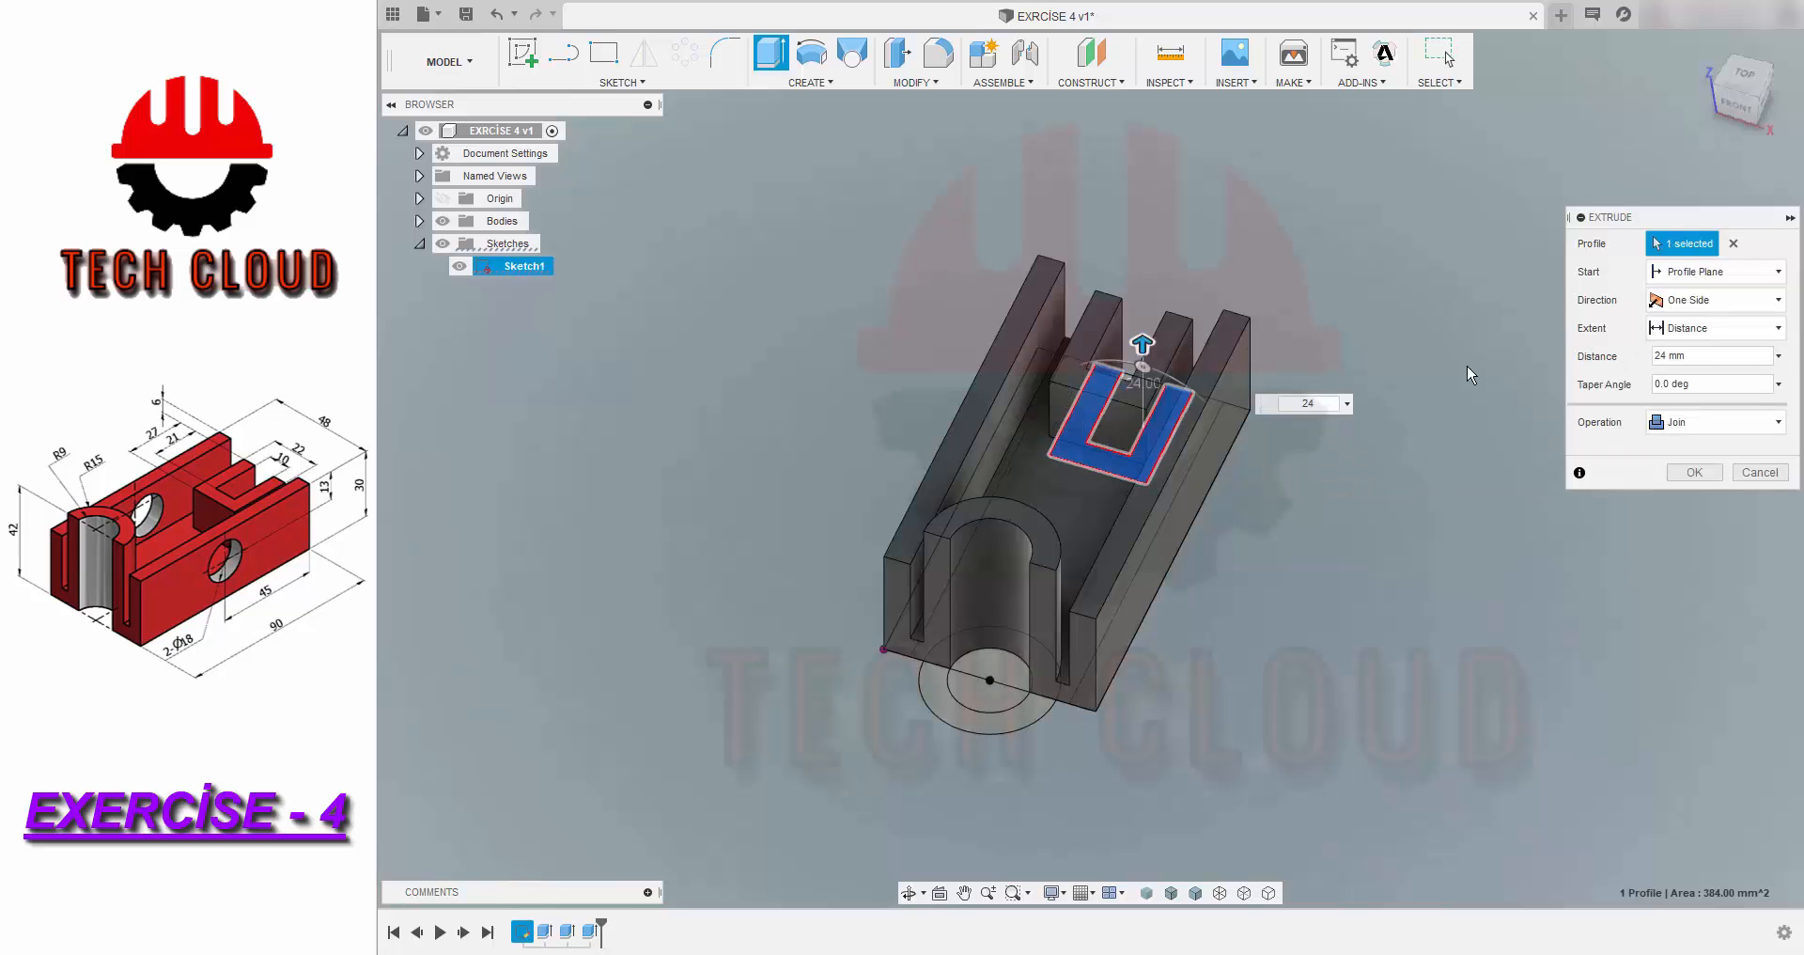
pyautogui.moveTo(1703, 54); pyautogui.dragTo(1355, 155)
pyautogui.moveTo(1355, 155); pyautogui.dragTo(1266, 233, button='middle')
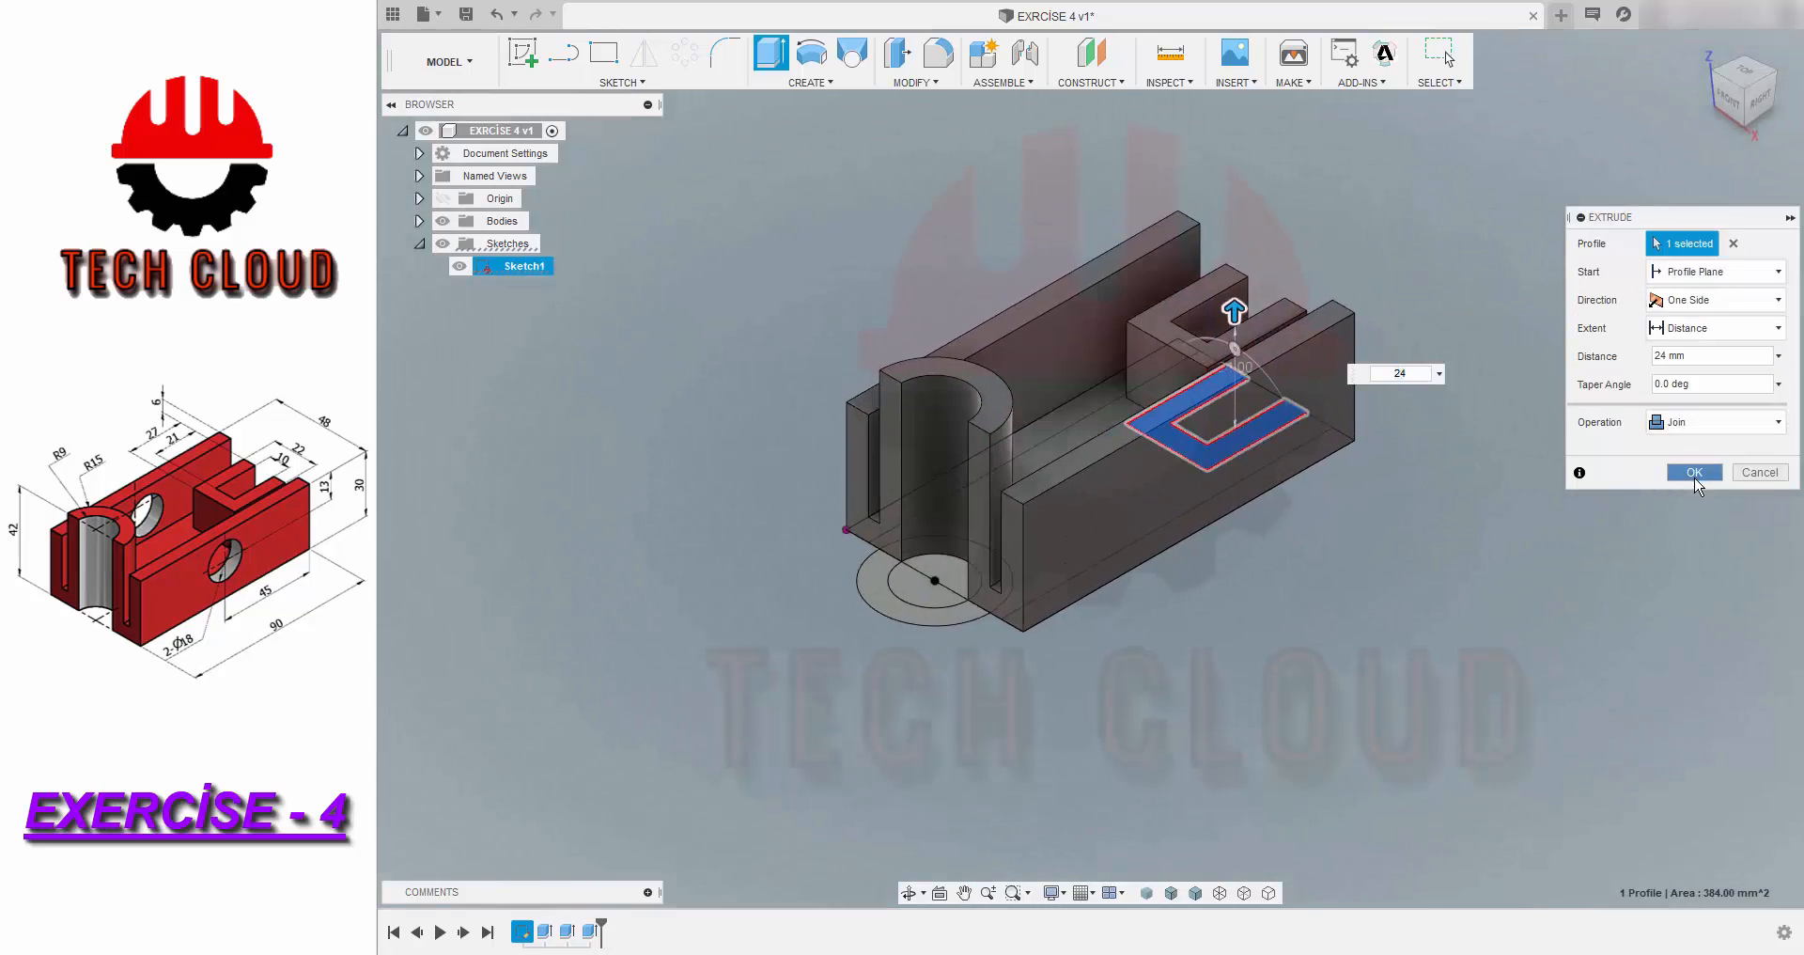
pyautogui.click(1694, 472)
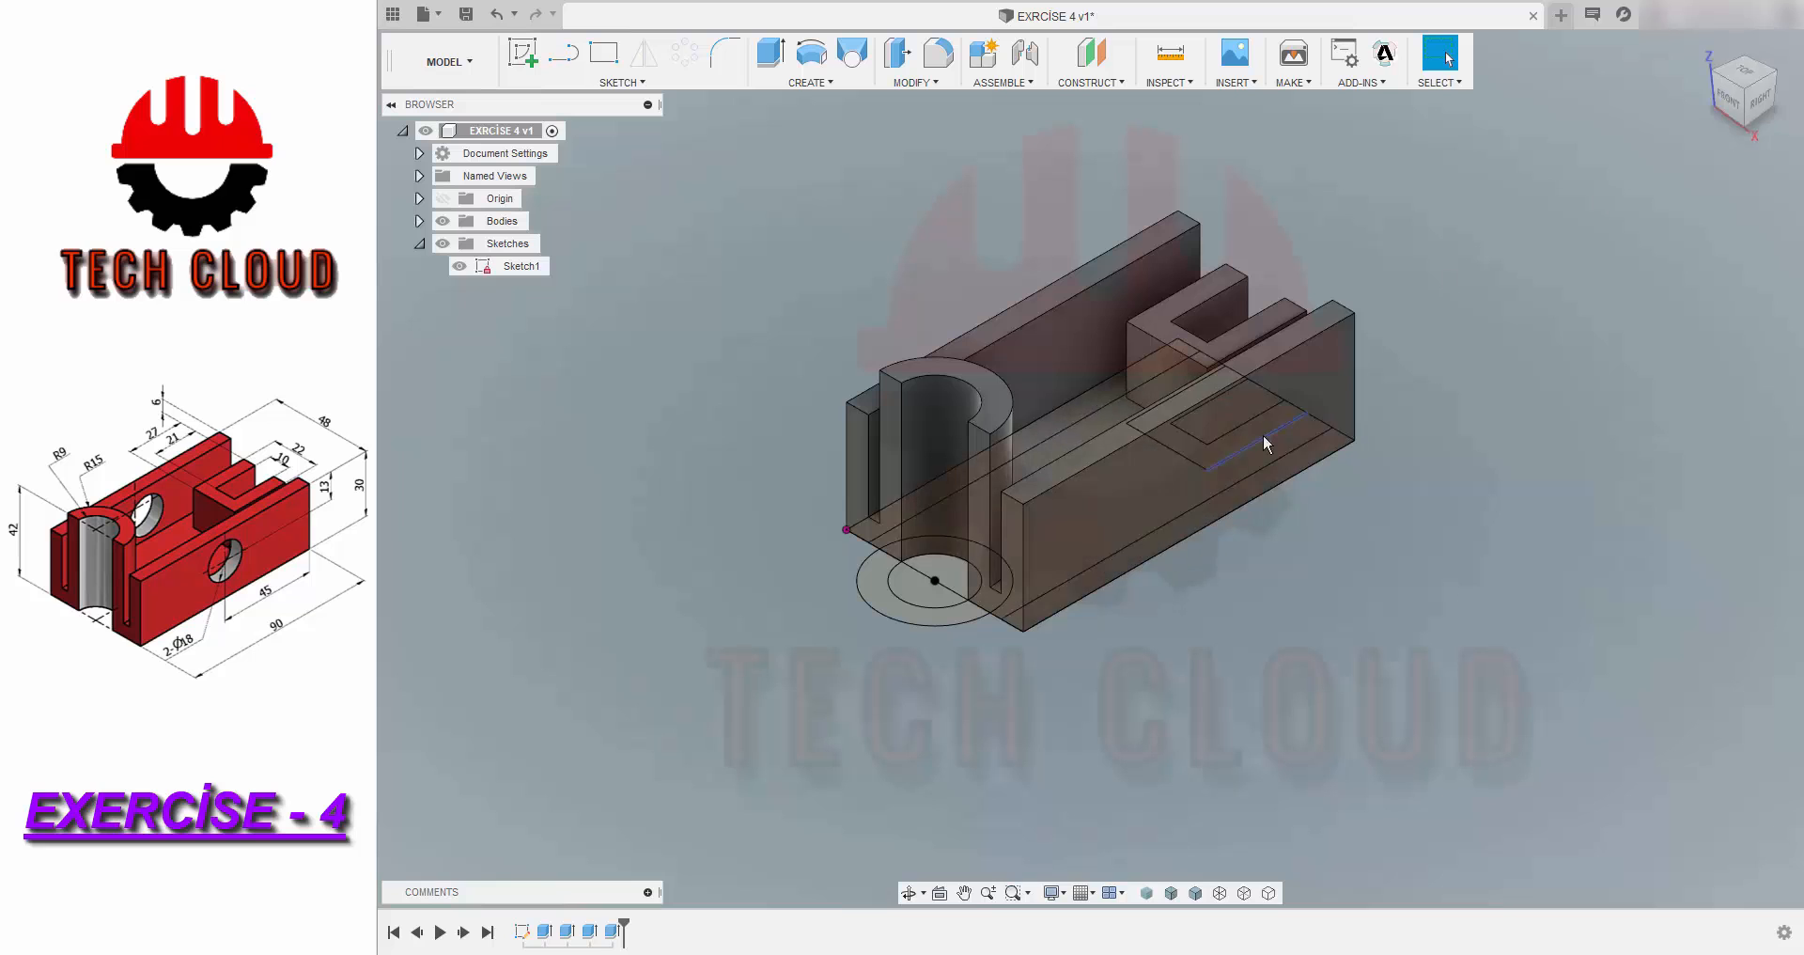
# - Start a sketch on the outer face of the right side wall and draw an 18 mm diameter circle near its middle
pyautogui.click(1148, 477)
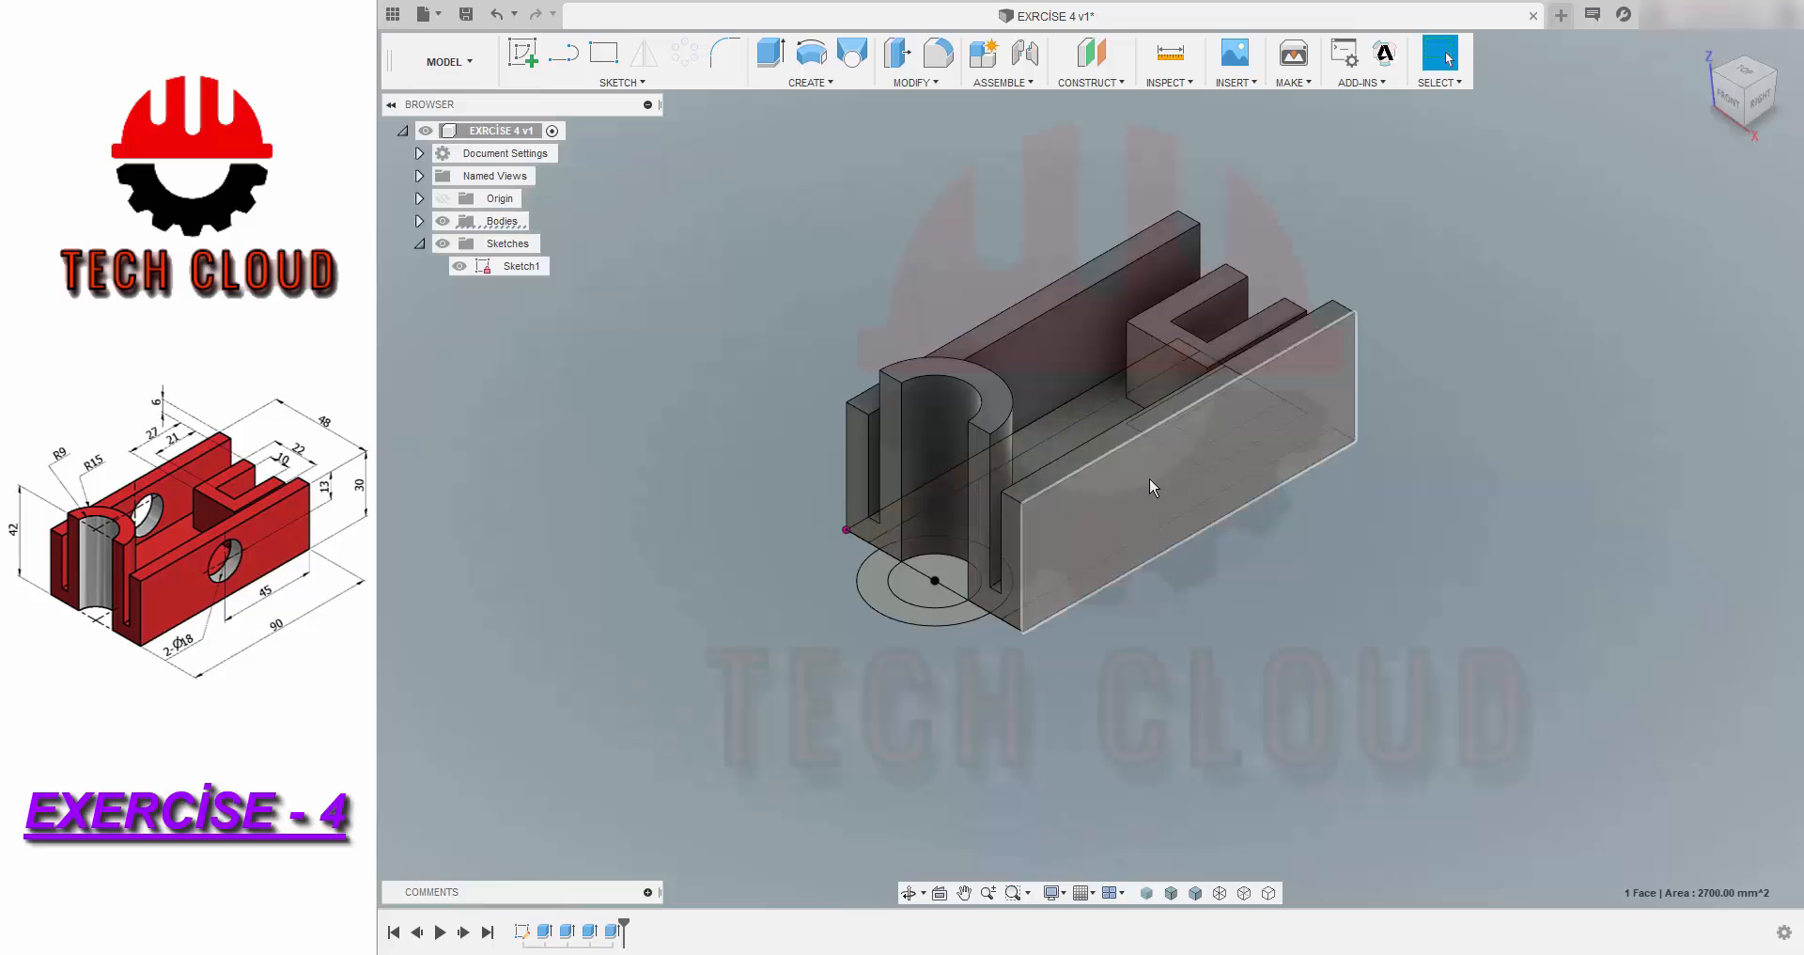
pyautogui.click(524, 51)
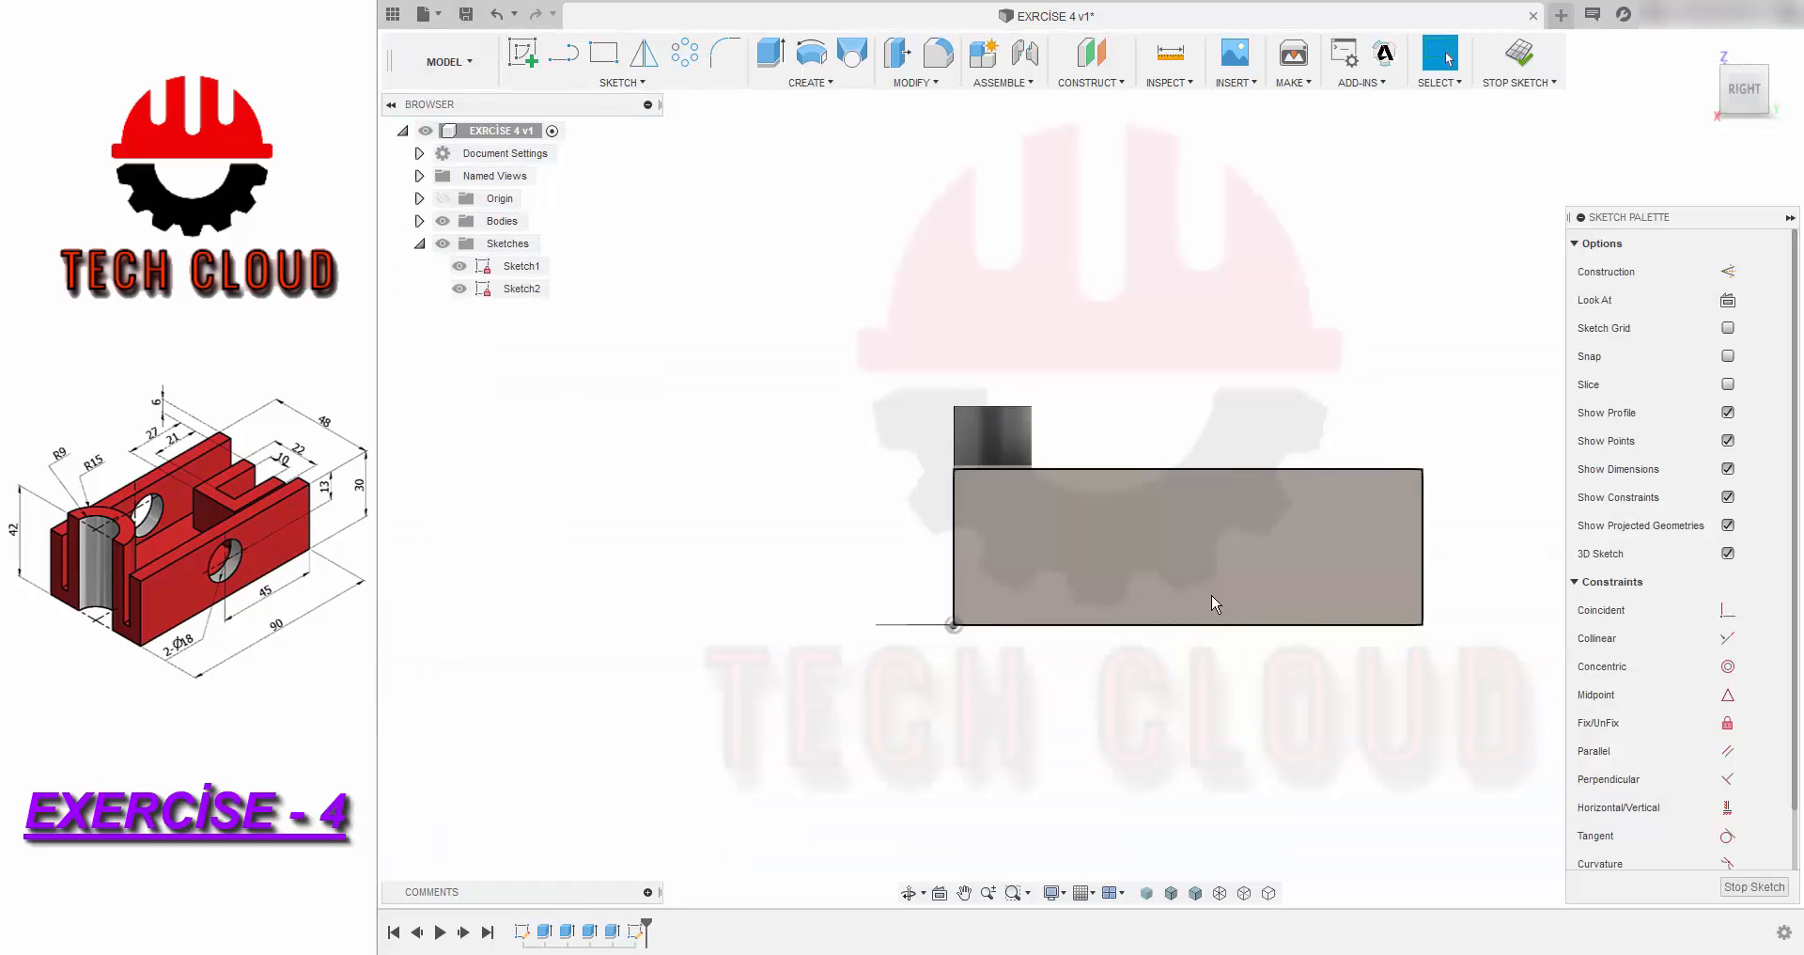
pyautogui.press('c')
pyautogui.click(1182, 544)
pyautogui.write('18')
pyautogui.press('Return')
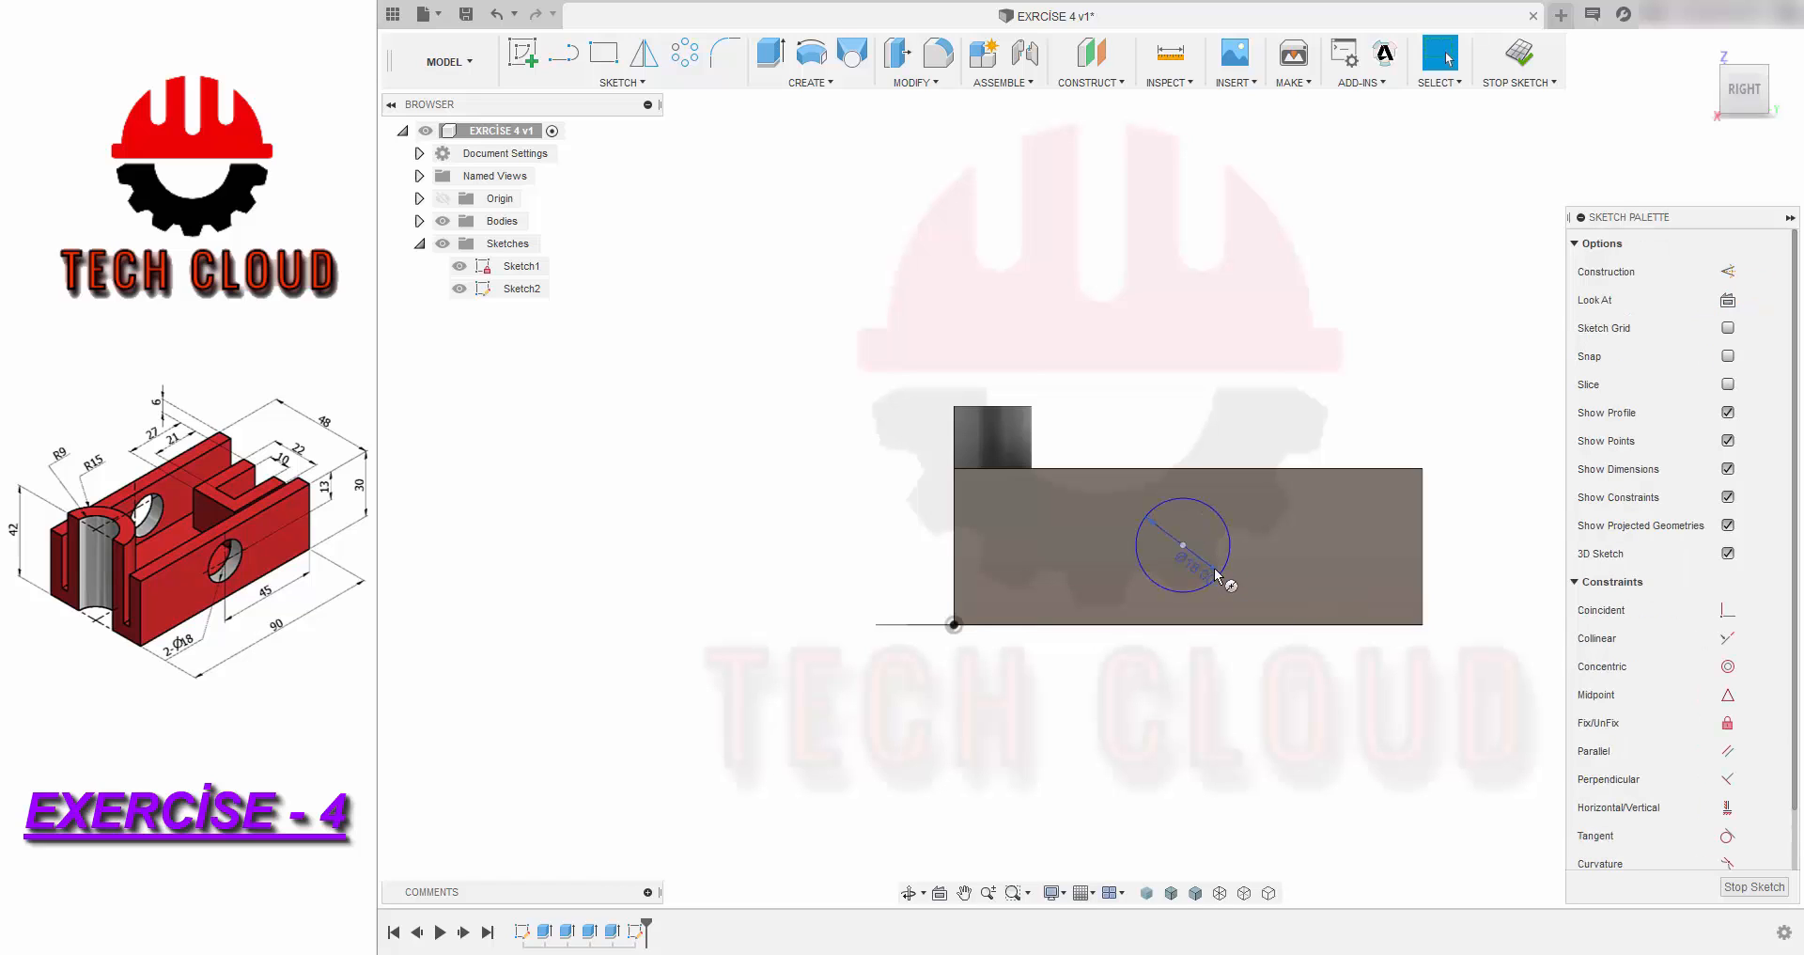
# - Dimension the horizontal distance from the circle's centre to the wall's rear lower corner as 48 mm
pyautogui.press('c')
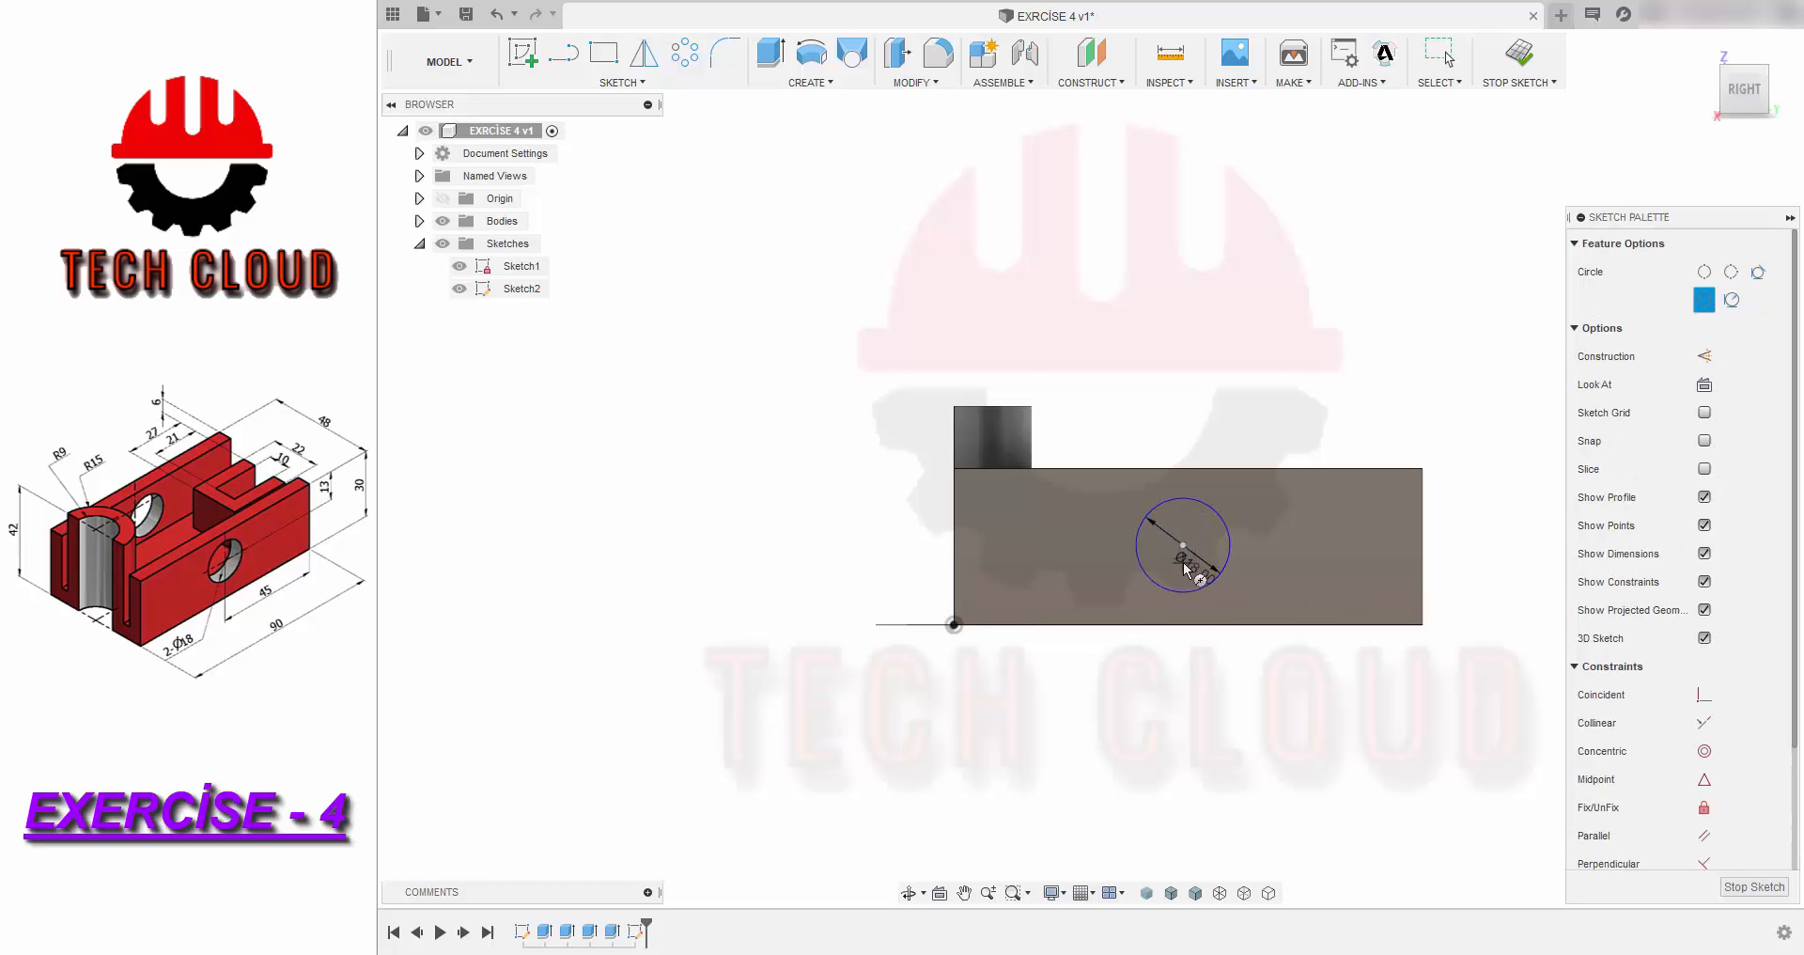
pyautogui.press('d')
pyautogui.click(1182, 544)
pyautogui.click(1422, 624)
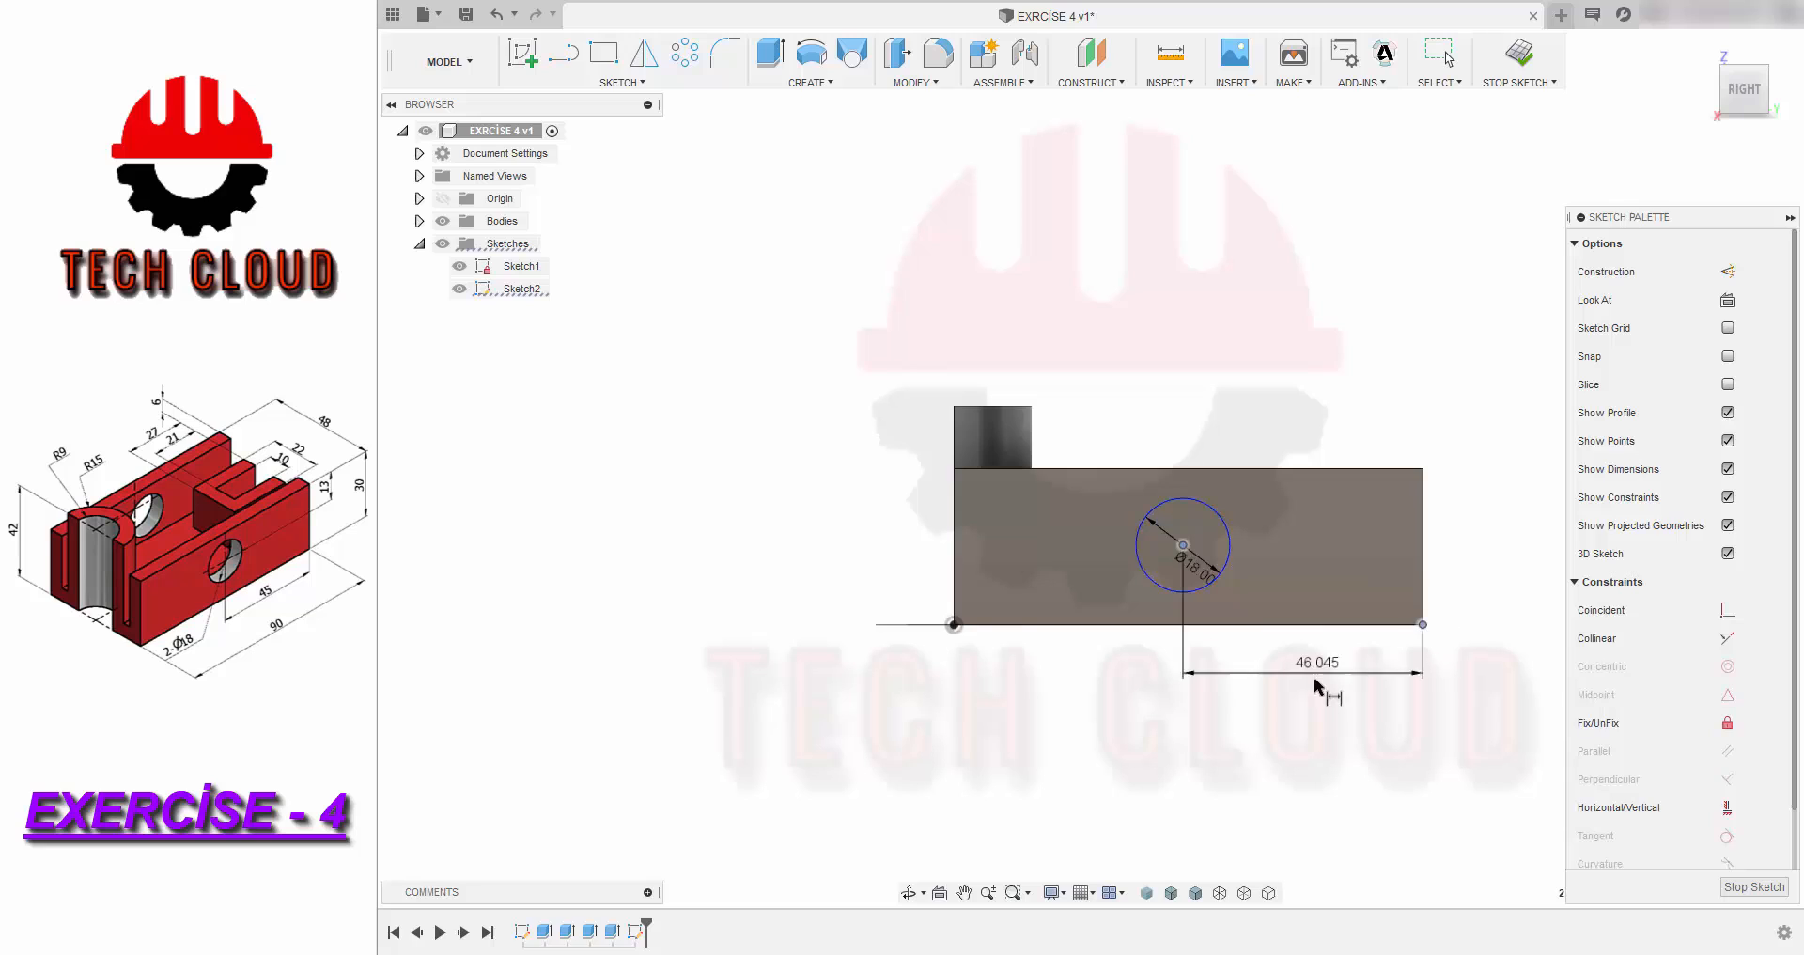
pyautogui.click(1315, 689)
pyautogui.write('48')
pyautogui.press('Return')
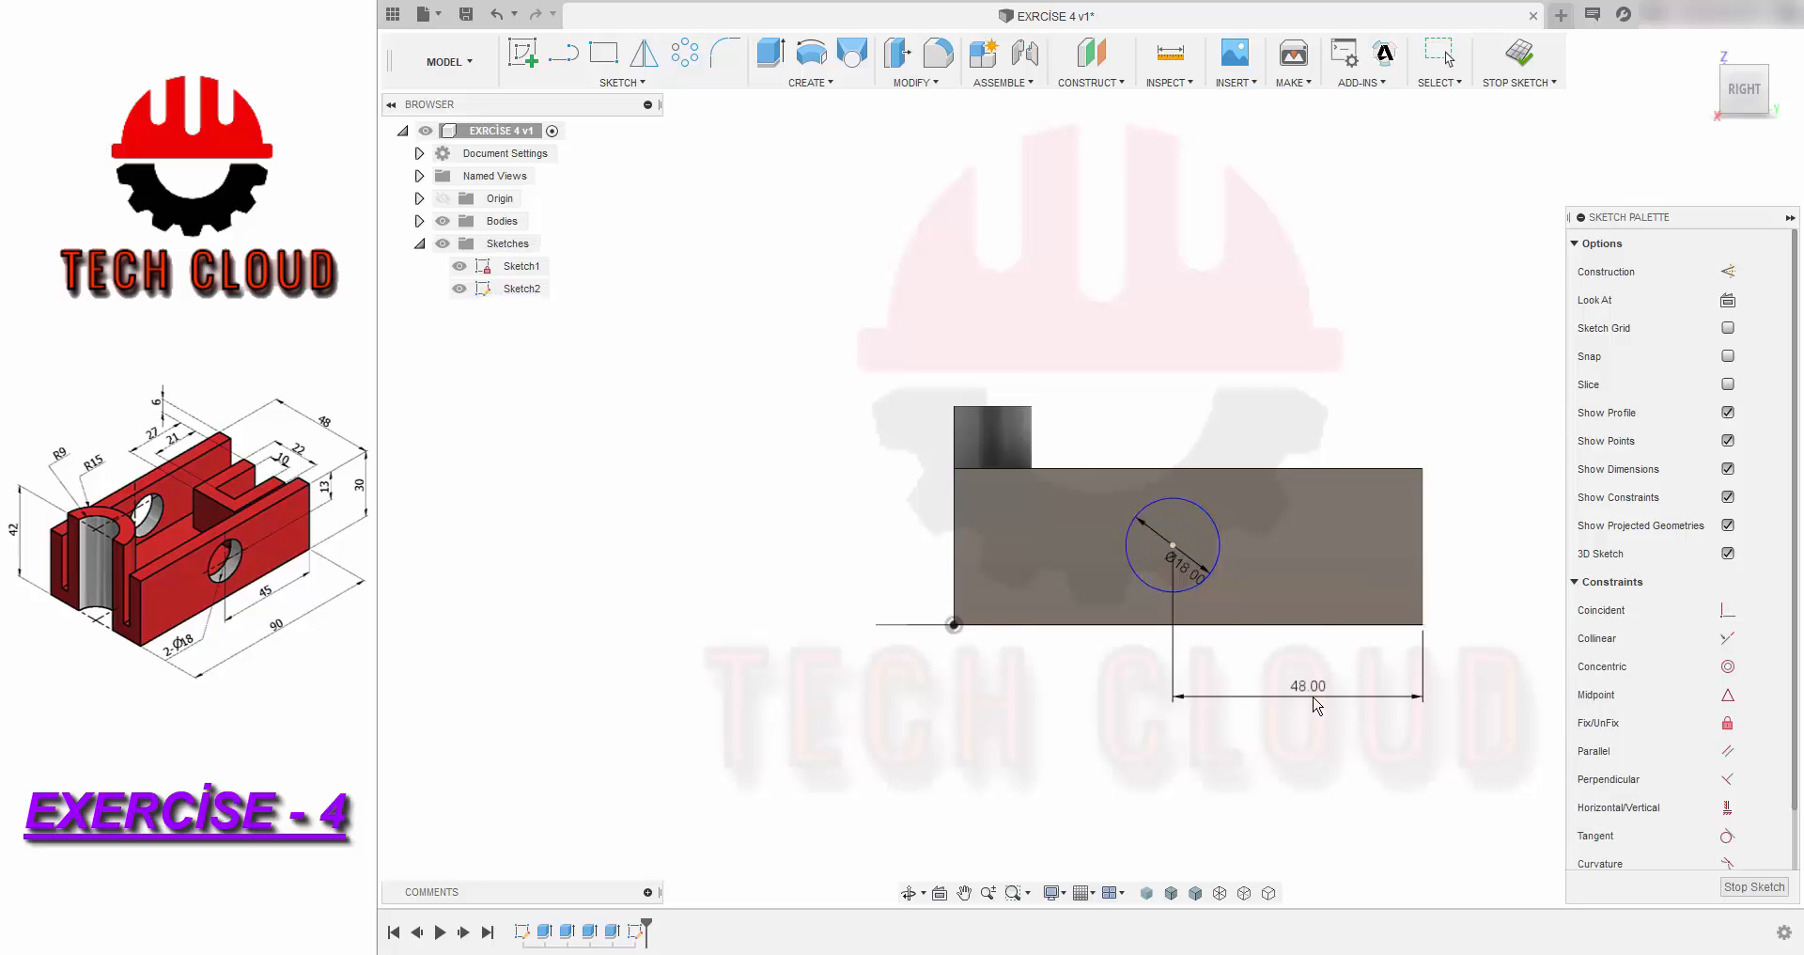
# - Dimension the vertical distance from the circle's centre to the wall's upper edge as 13 mm
pyautogui.click(1172, 543)
pyautogui.click(1189, 469)
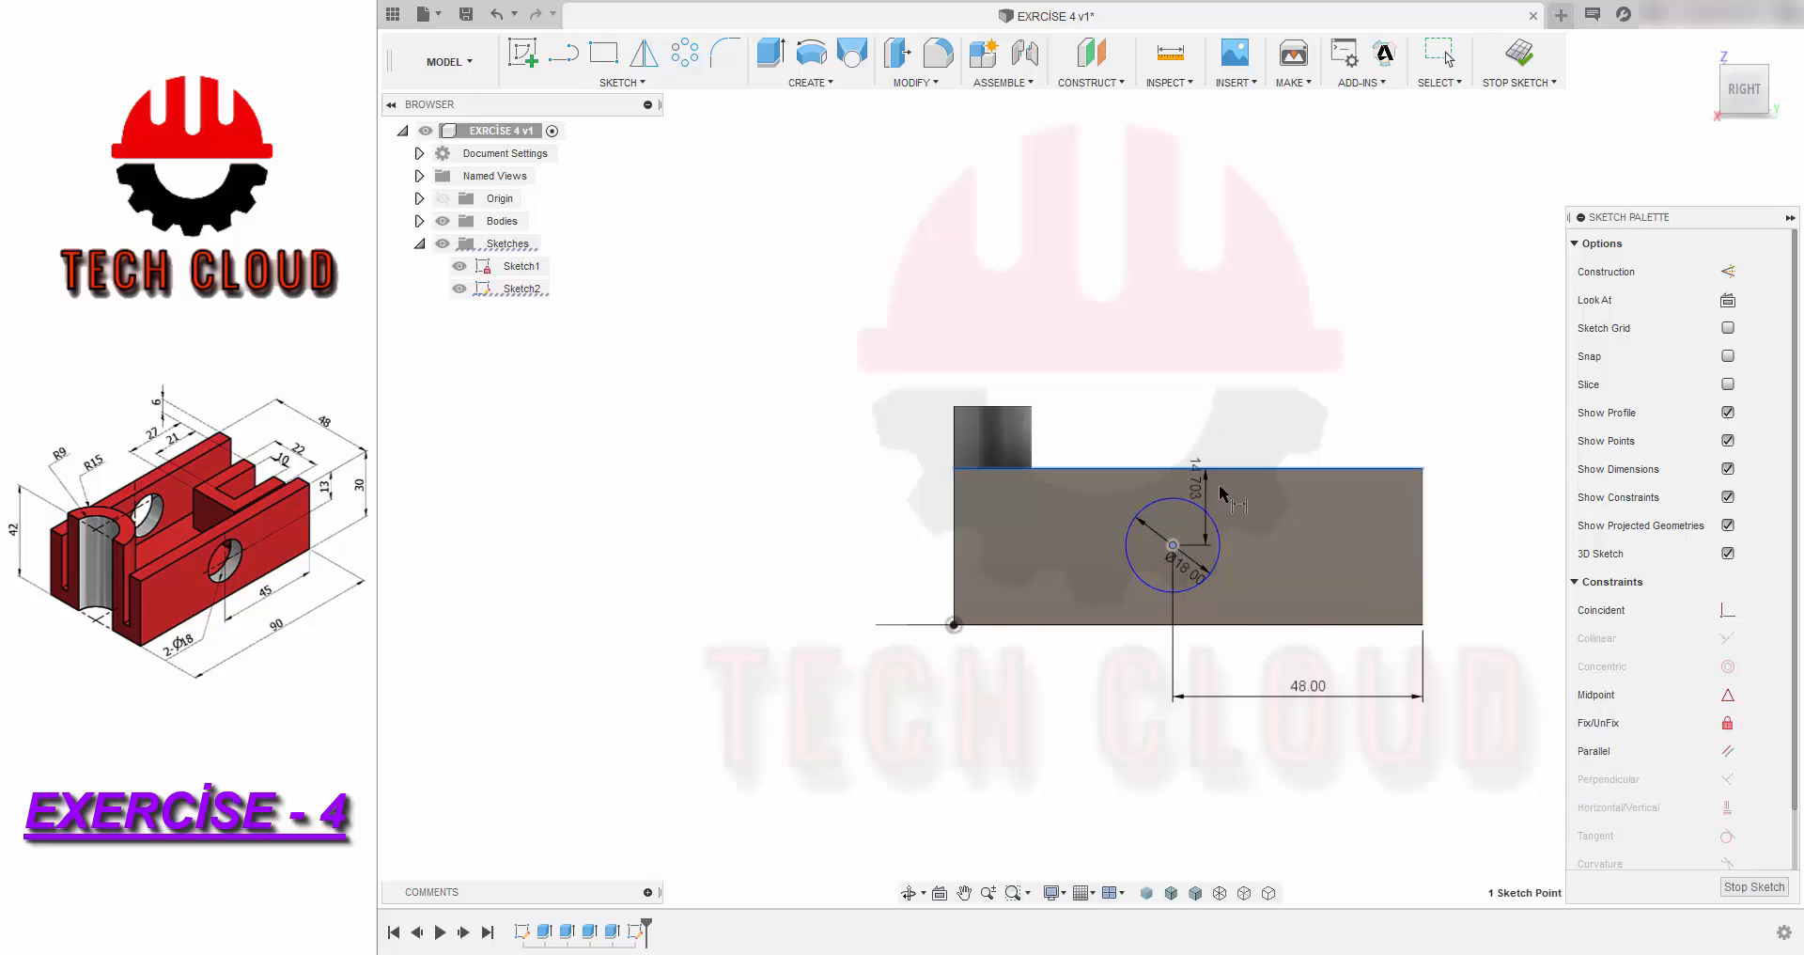
pyautogui.click(1250, 511)
pyautogui.write('13')
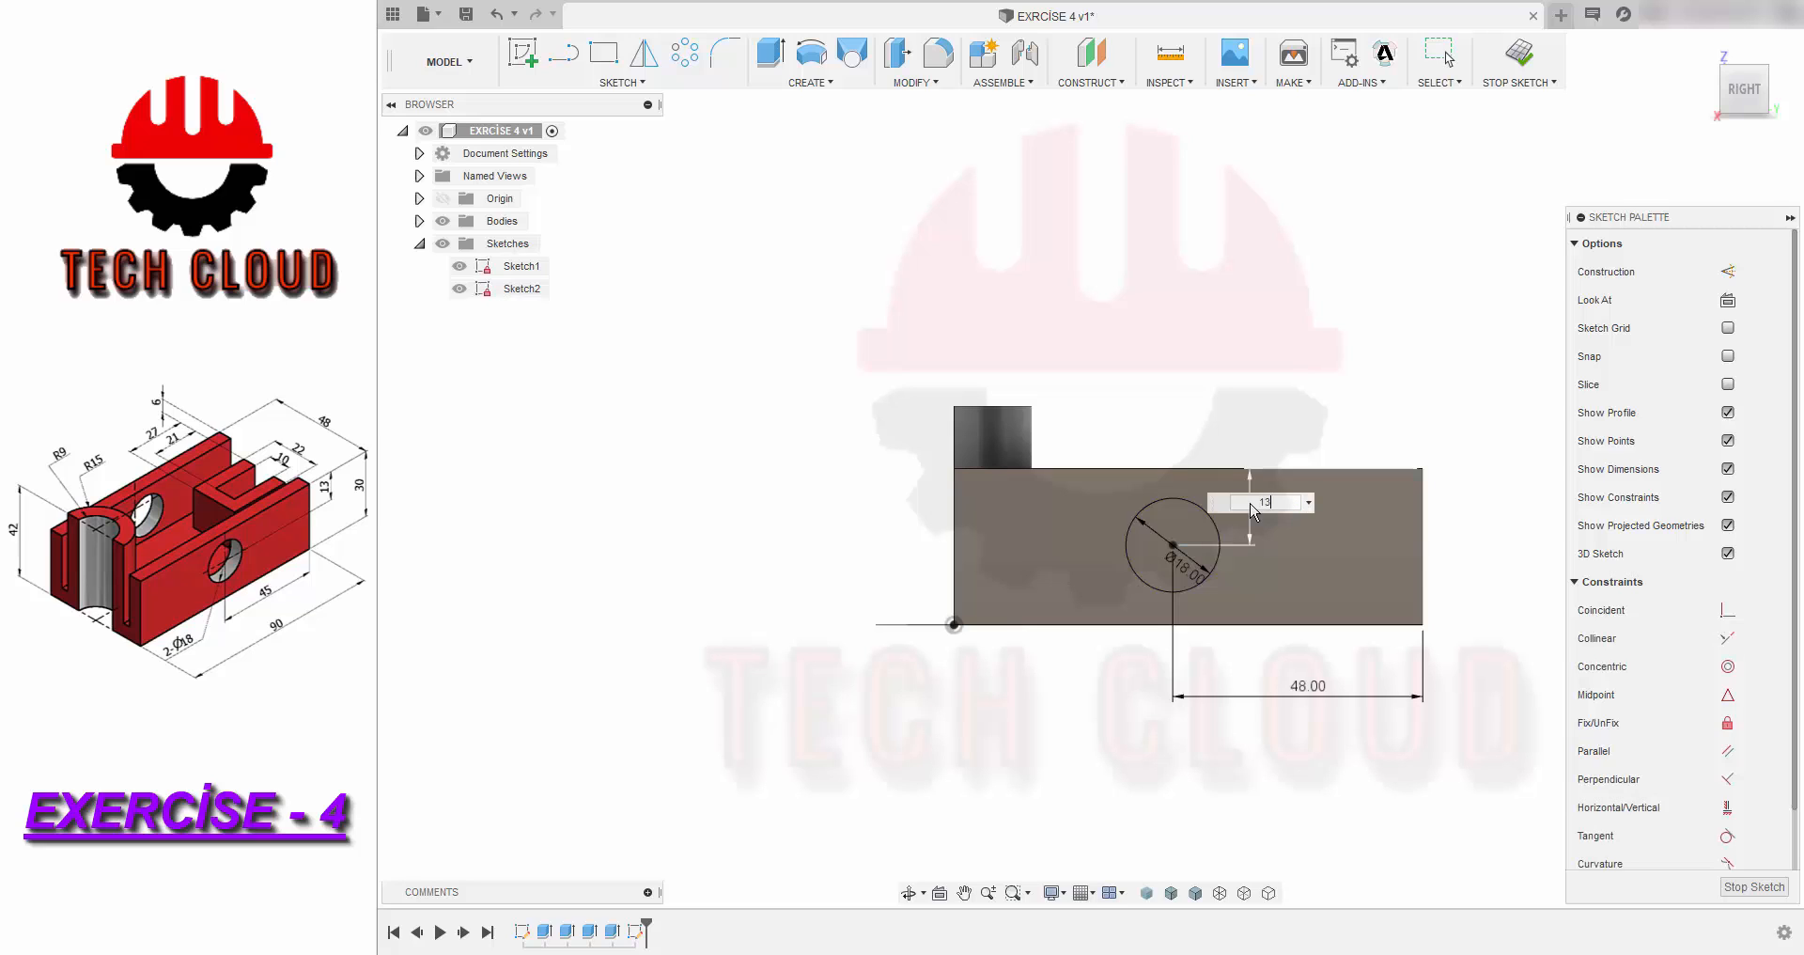
pyautogui.press('Return')
pyautogui.press('Escape')
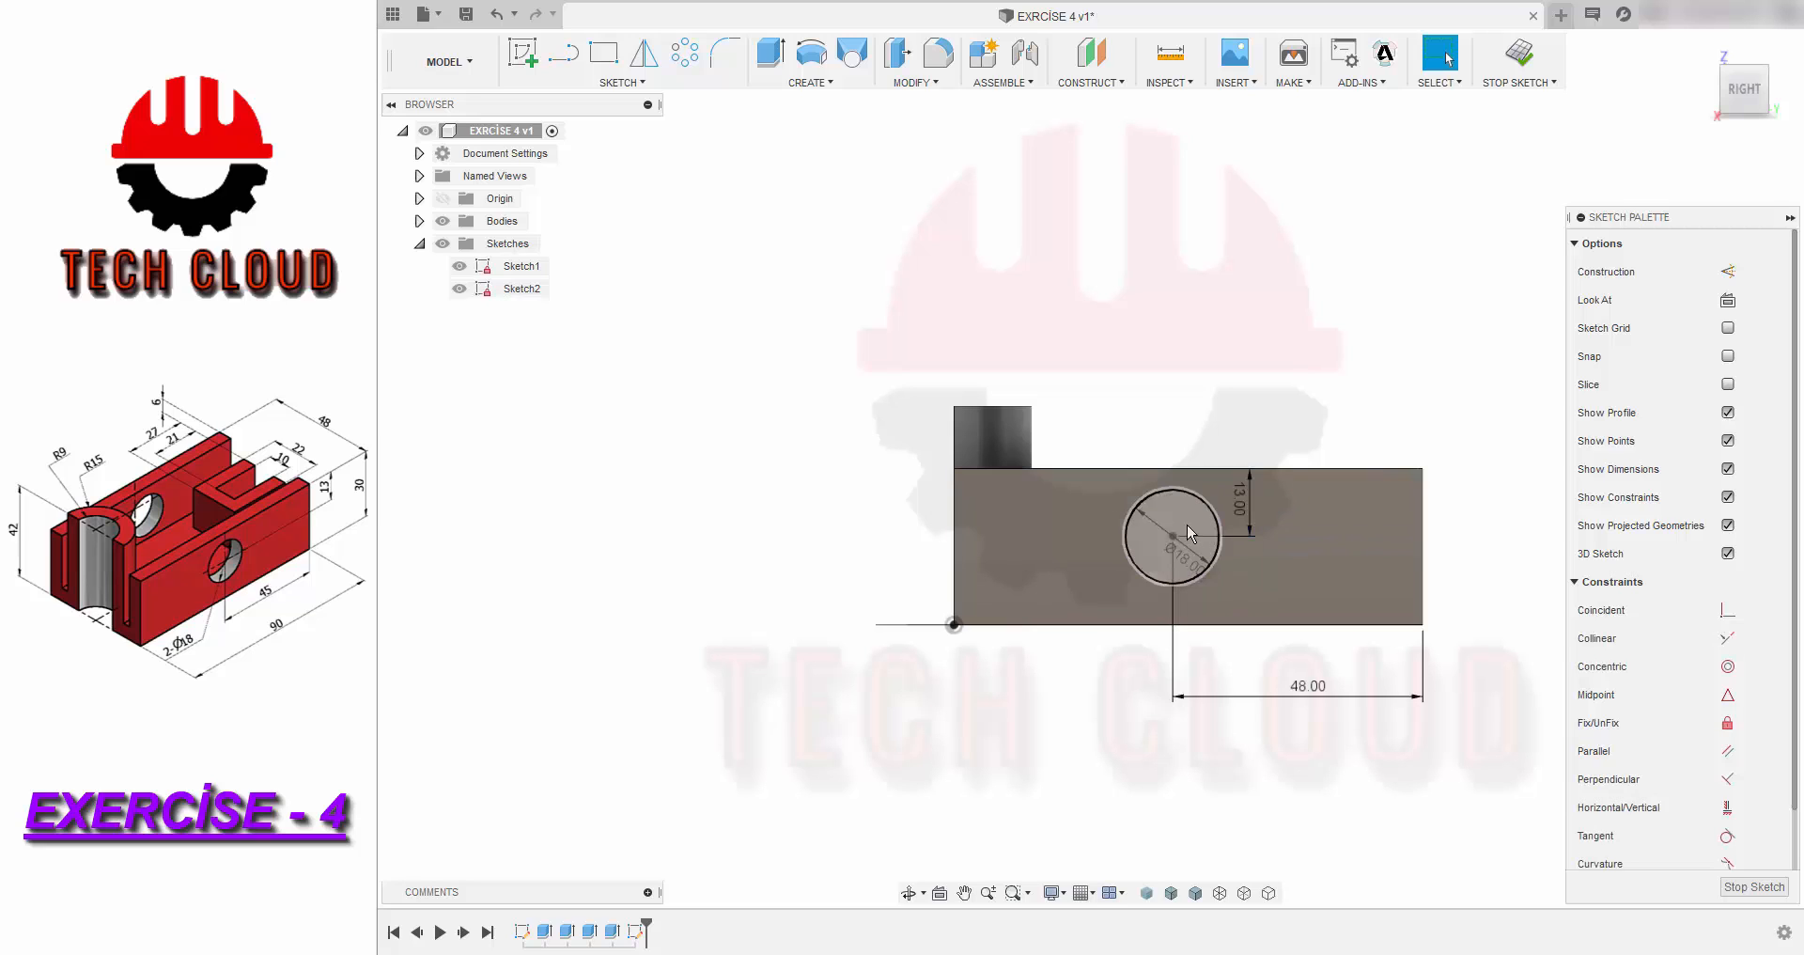
# - Cut the 18 mm circle through both side walls with an Extrude of extent All, flipped into the body
pyautogui.click(1187, 522)
pyautogui.press('e')
pyautogui.click(1702, 46)
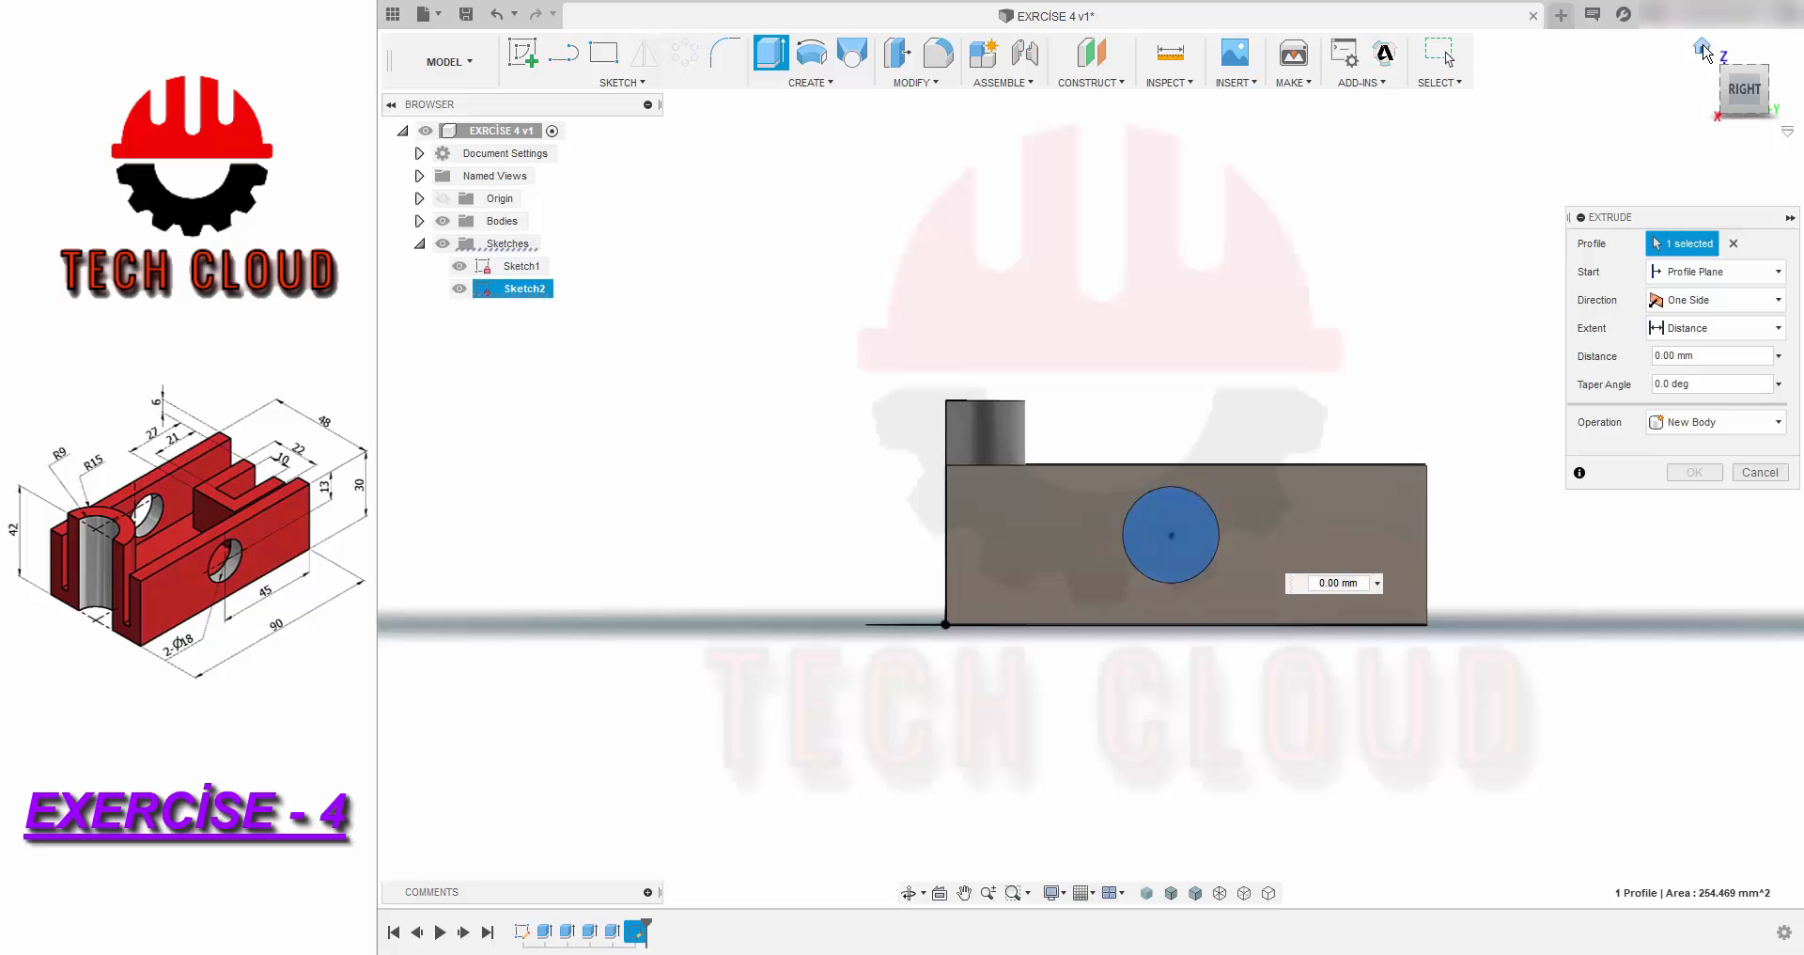
pyautogui.click(1719, 328)
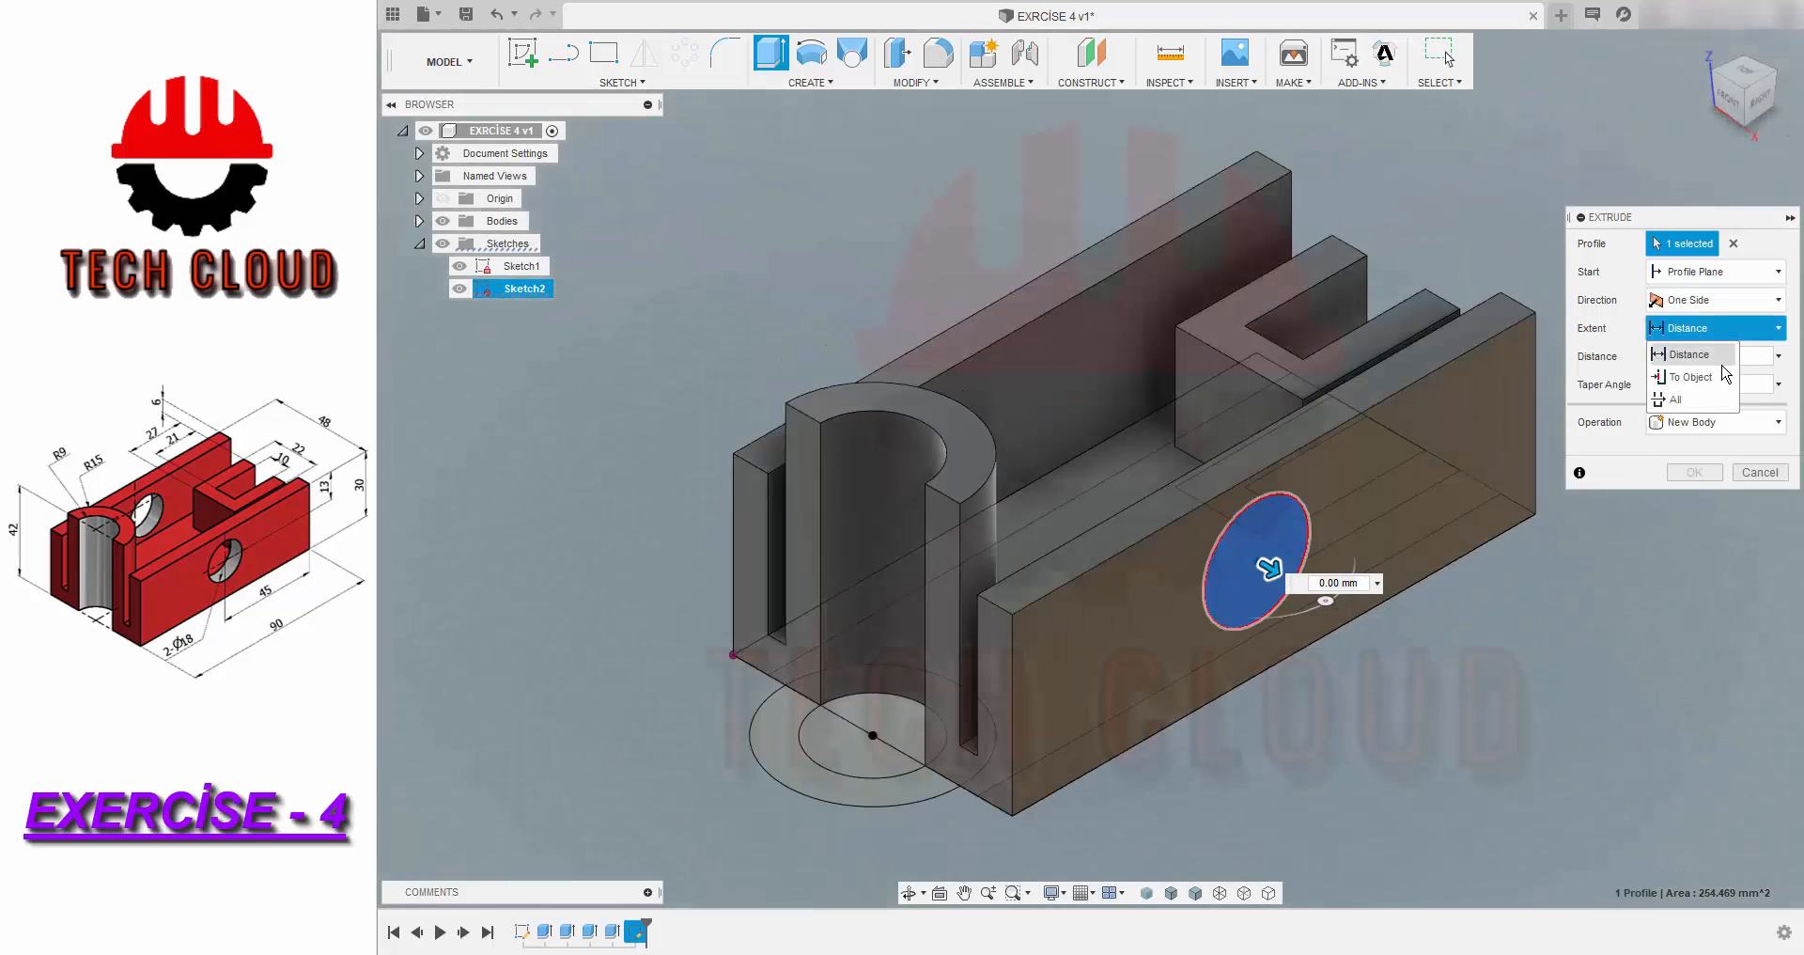
pyautogui.click(1708, 403)
pyautogui.click(1658, 355)
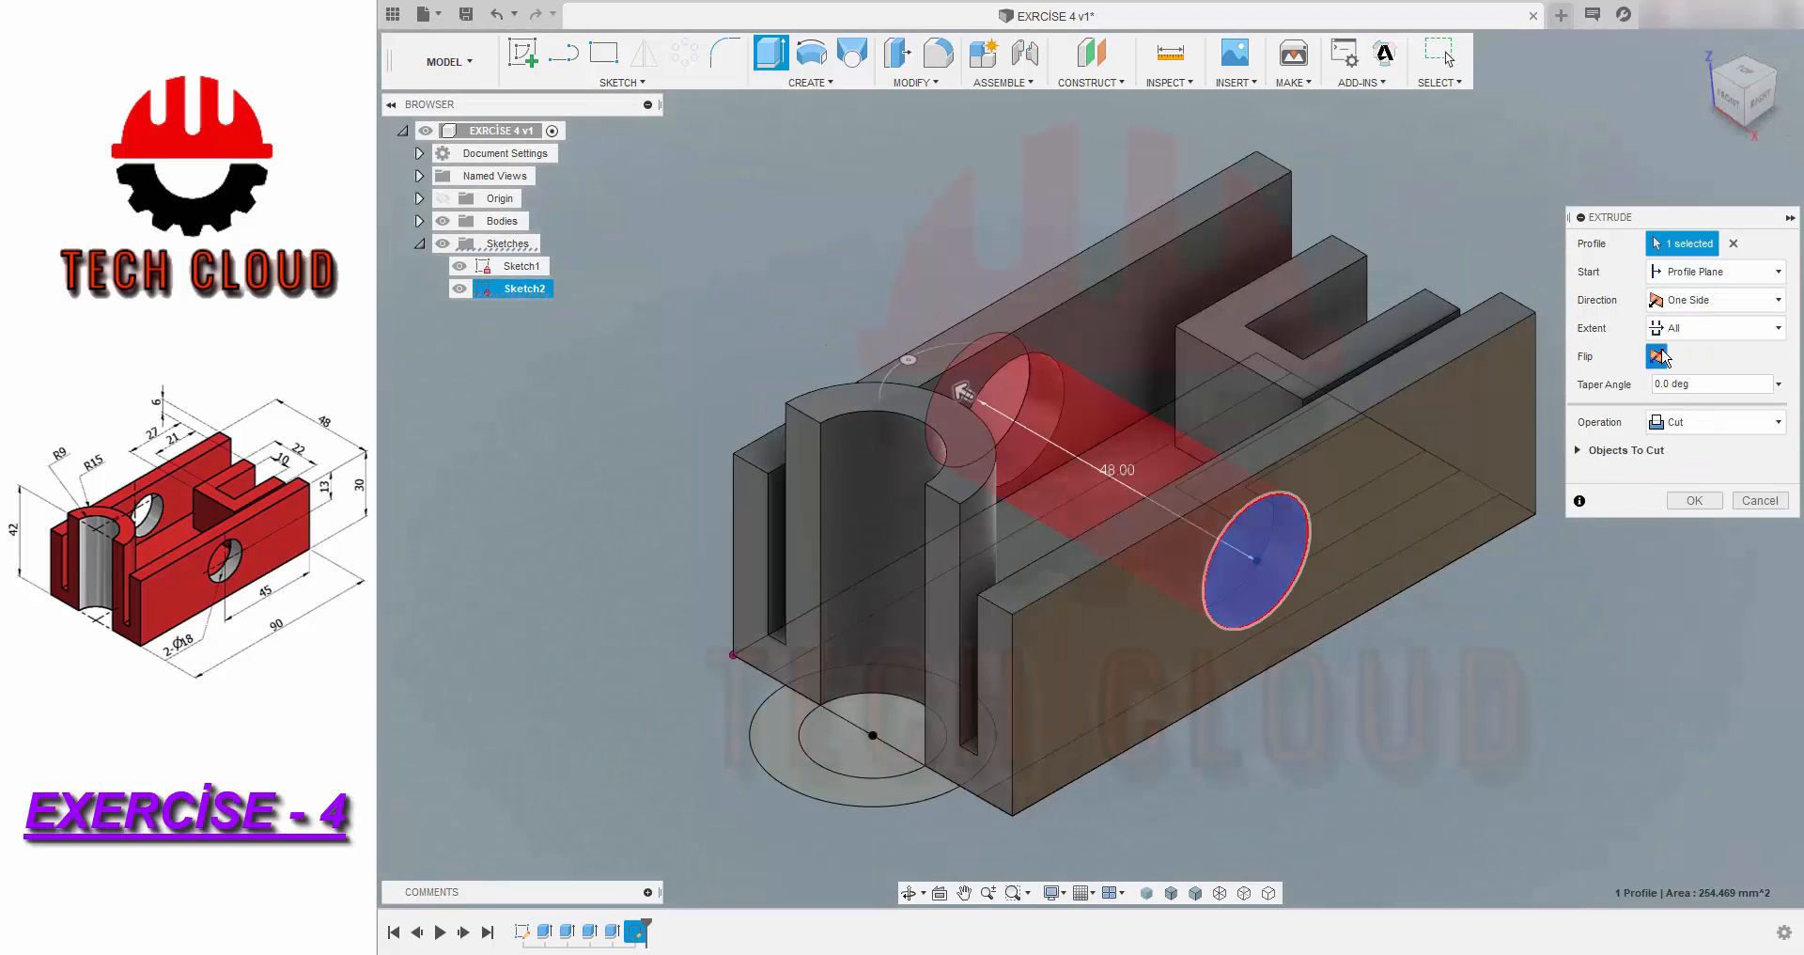
pyautogui.click(1694, 500)
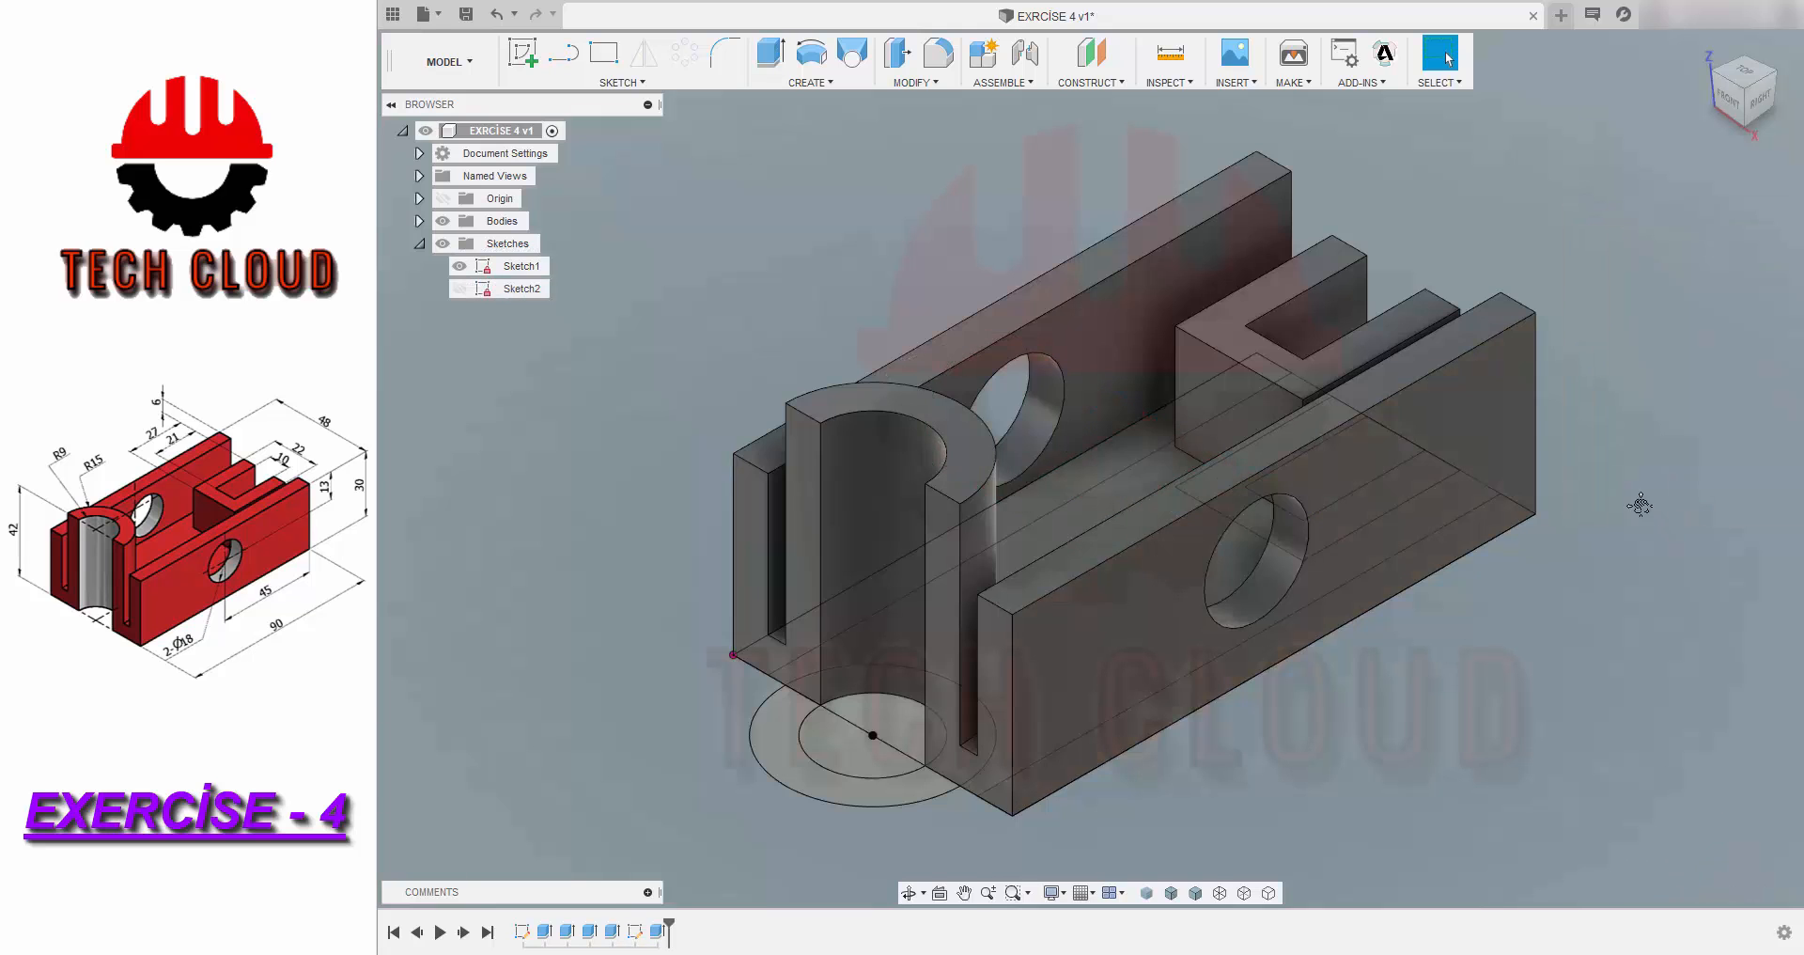
# - Extrude the rectangular profile inside the U-shaped block 6 mm upward, joined to the body
pyautogui.scroll(-2, 1634, 504)
pyautogui.moveTo(1635, 503); pyautogui.dragTo(1350, 494, button='middle')
pyautogui.scroll(-1, 1508, 420)
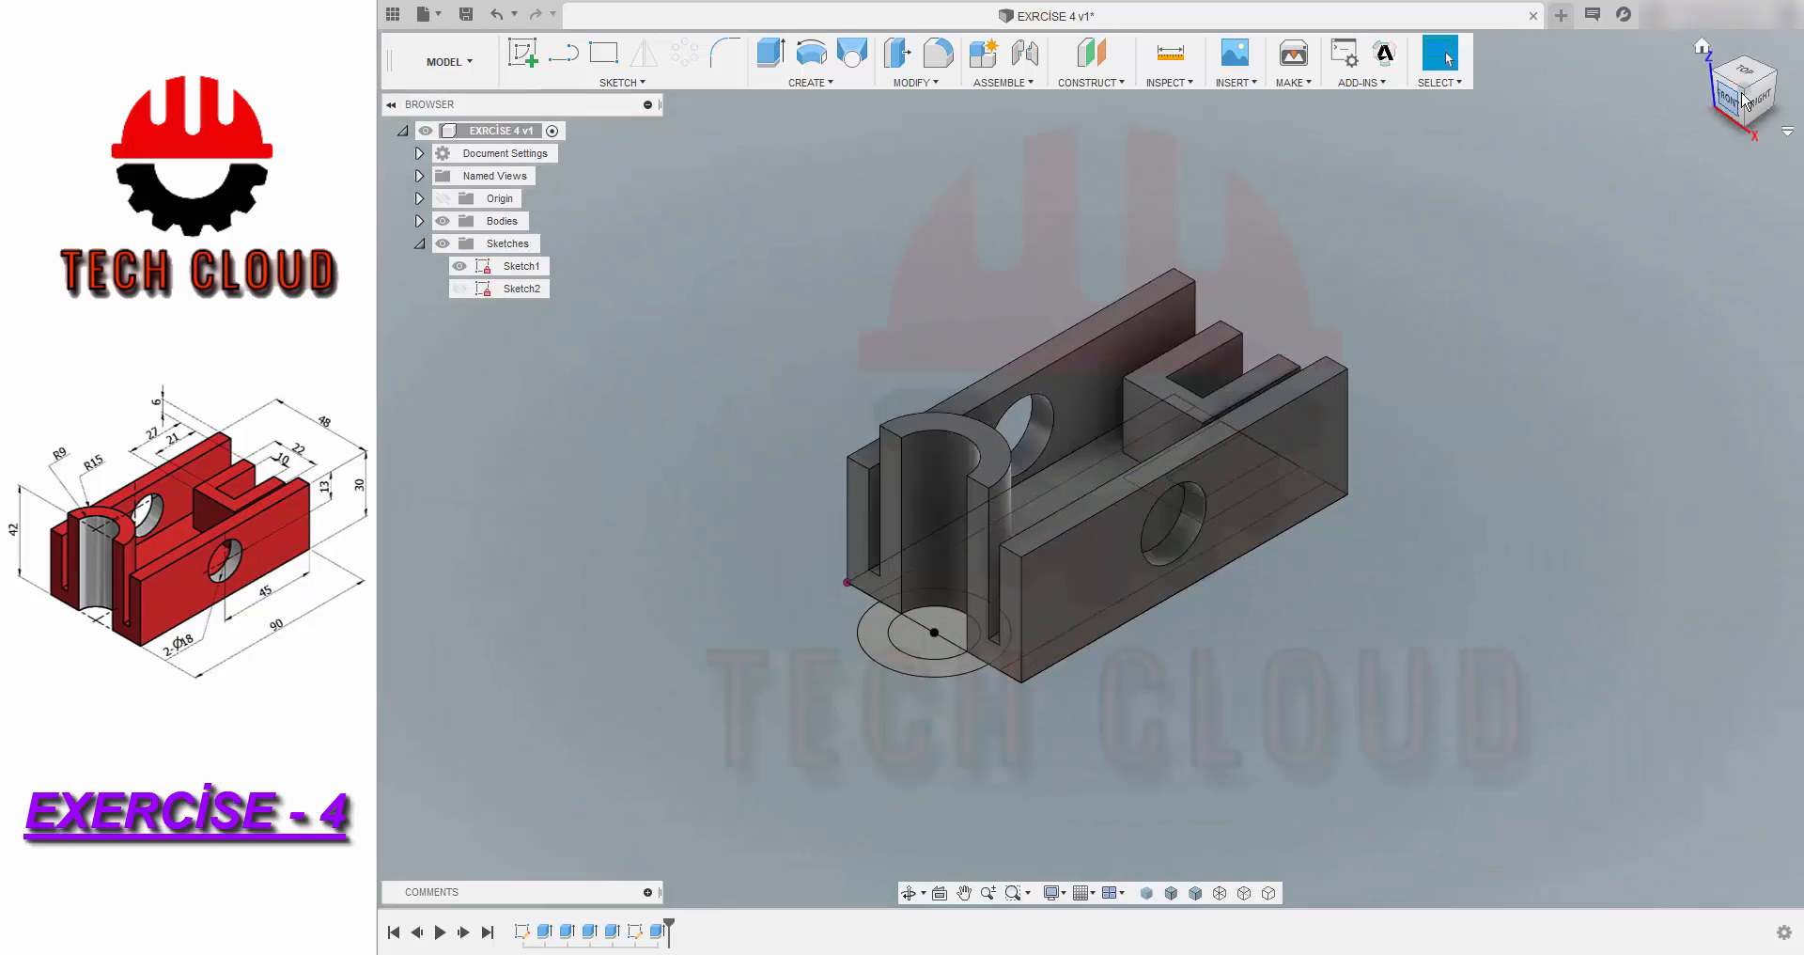
pyautogui.moveTo(1747, 96); pyautogui.dragTo(1755, 169)
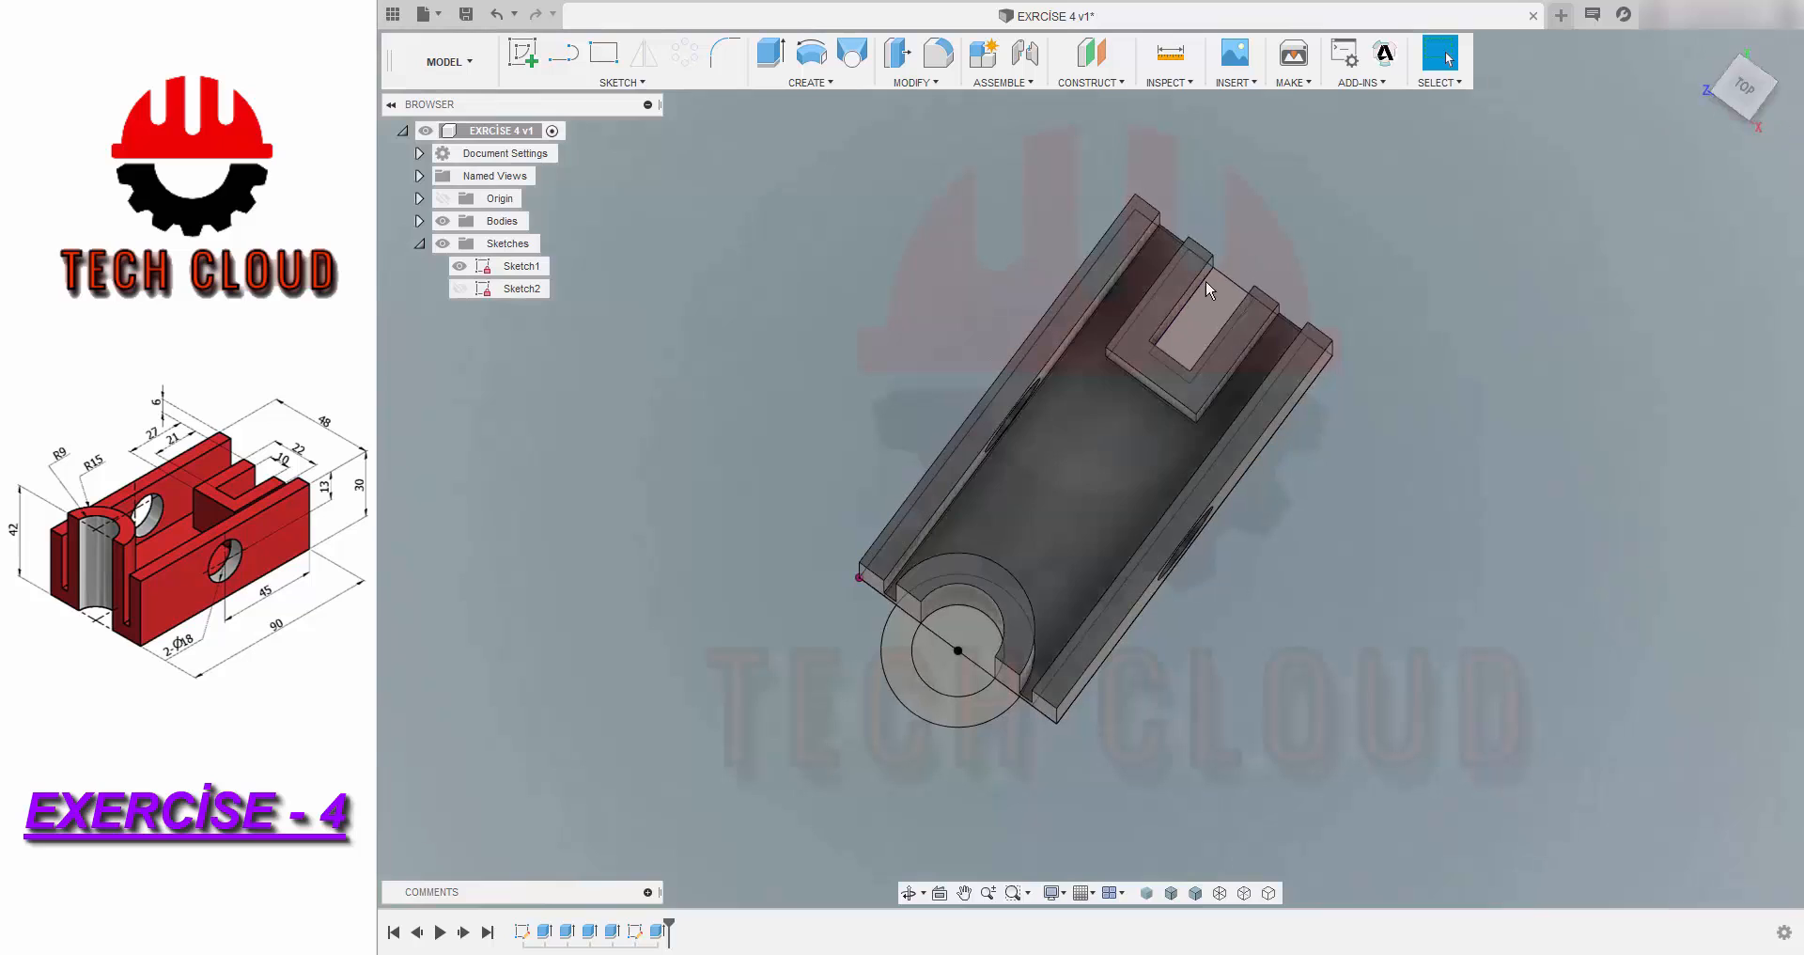
pyautogui.click(1205, 330)
pyautogui.write('e')
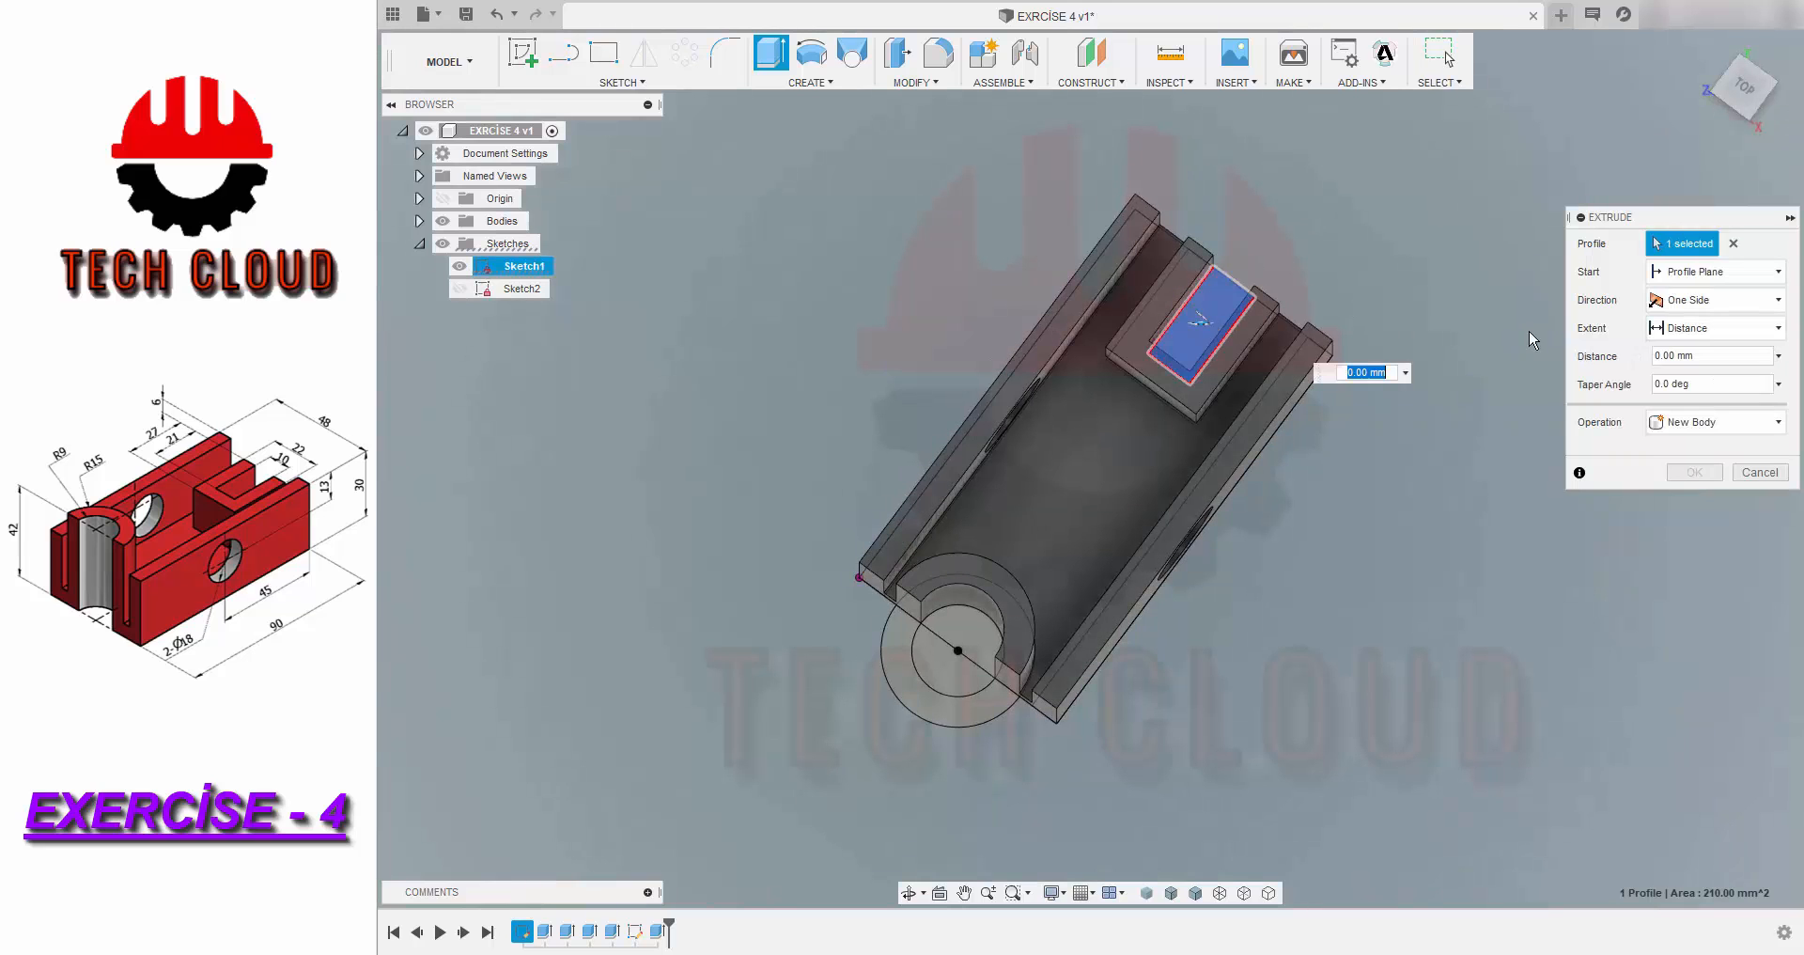
pyautogui.write('6')
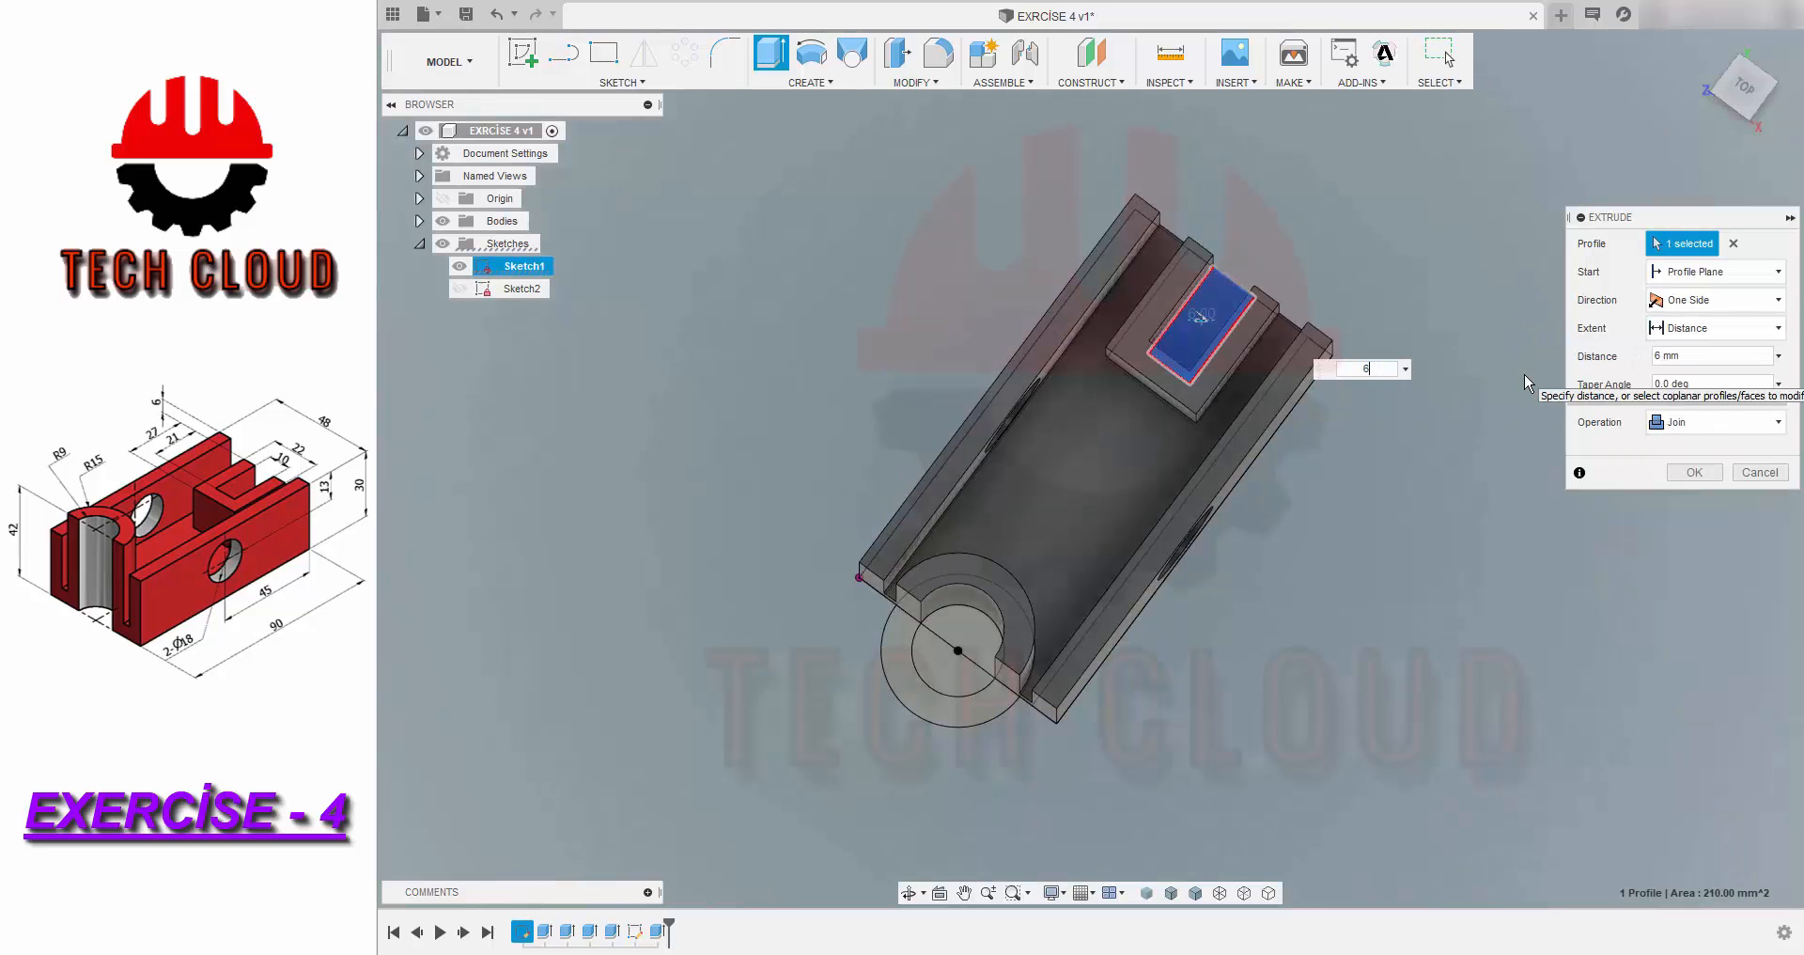
pyautogui.click(1701, 46)
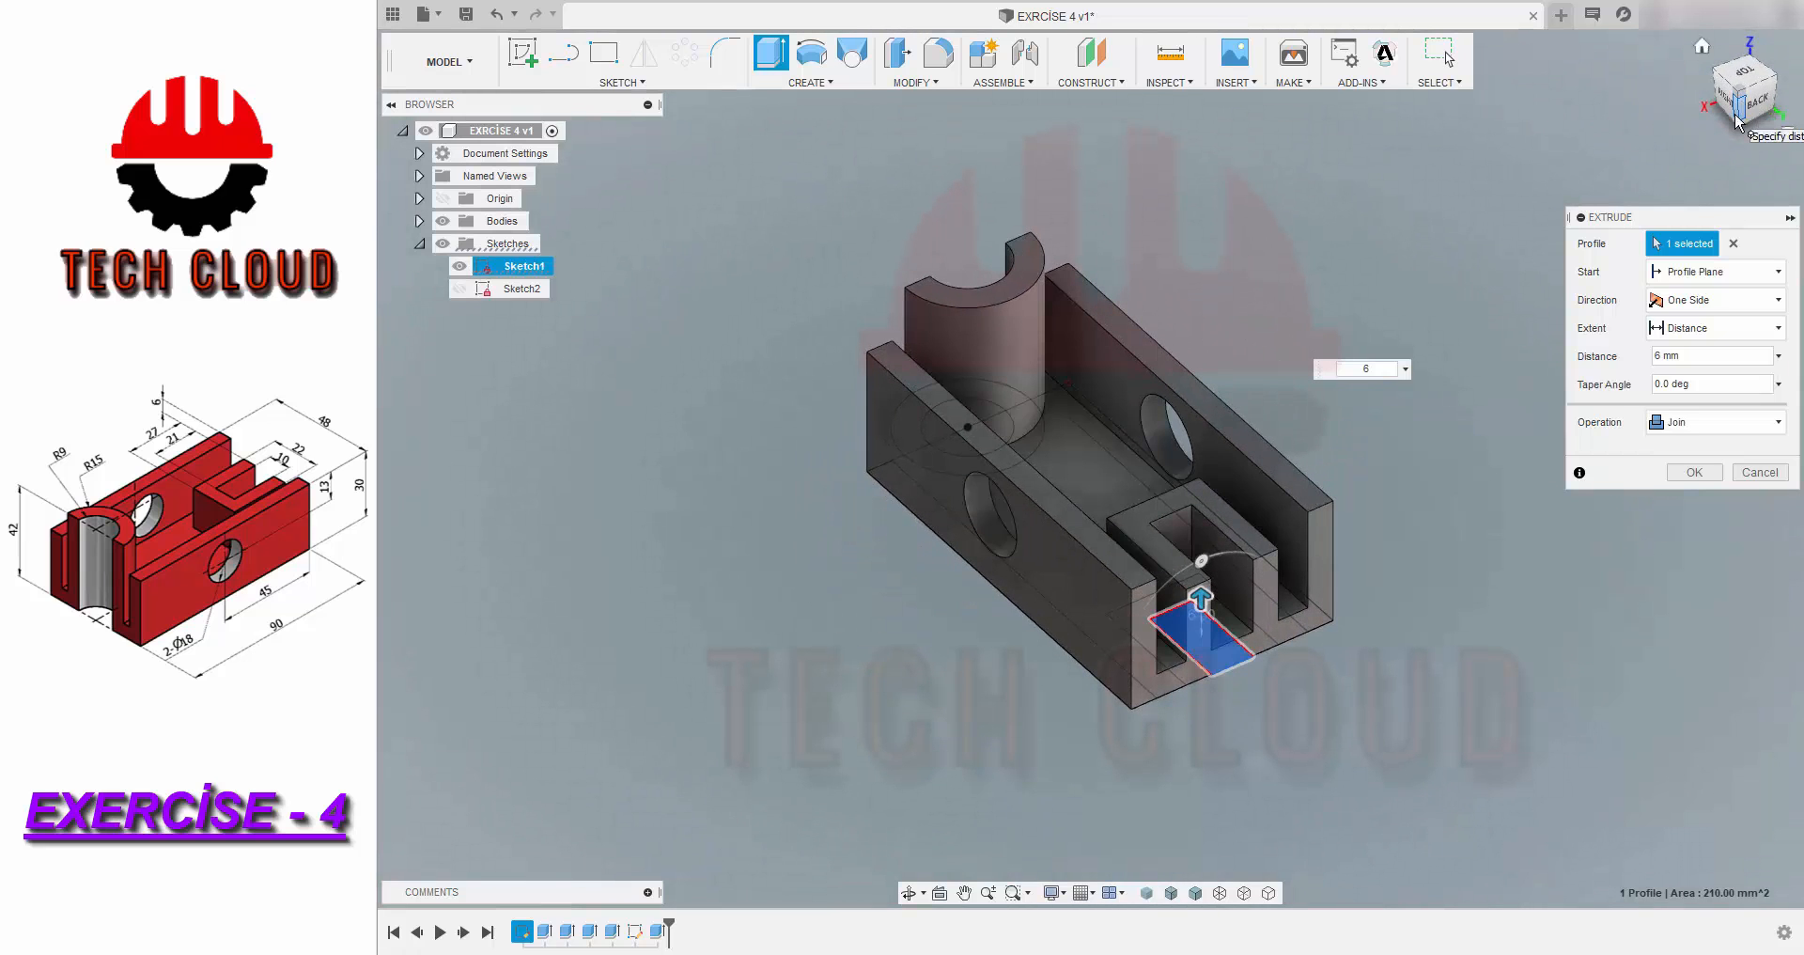
pyautogui.press('Return')
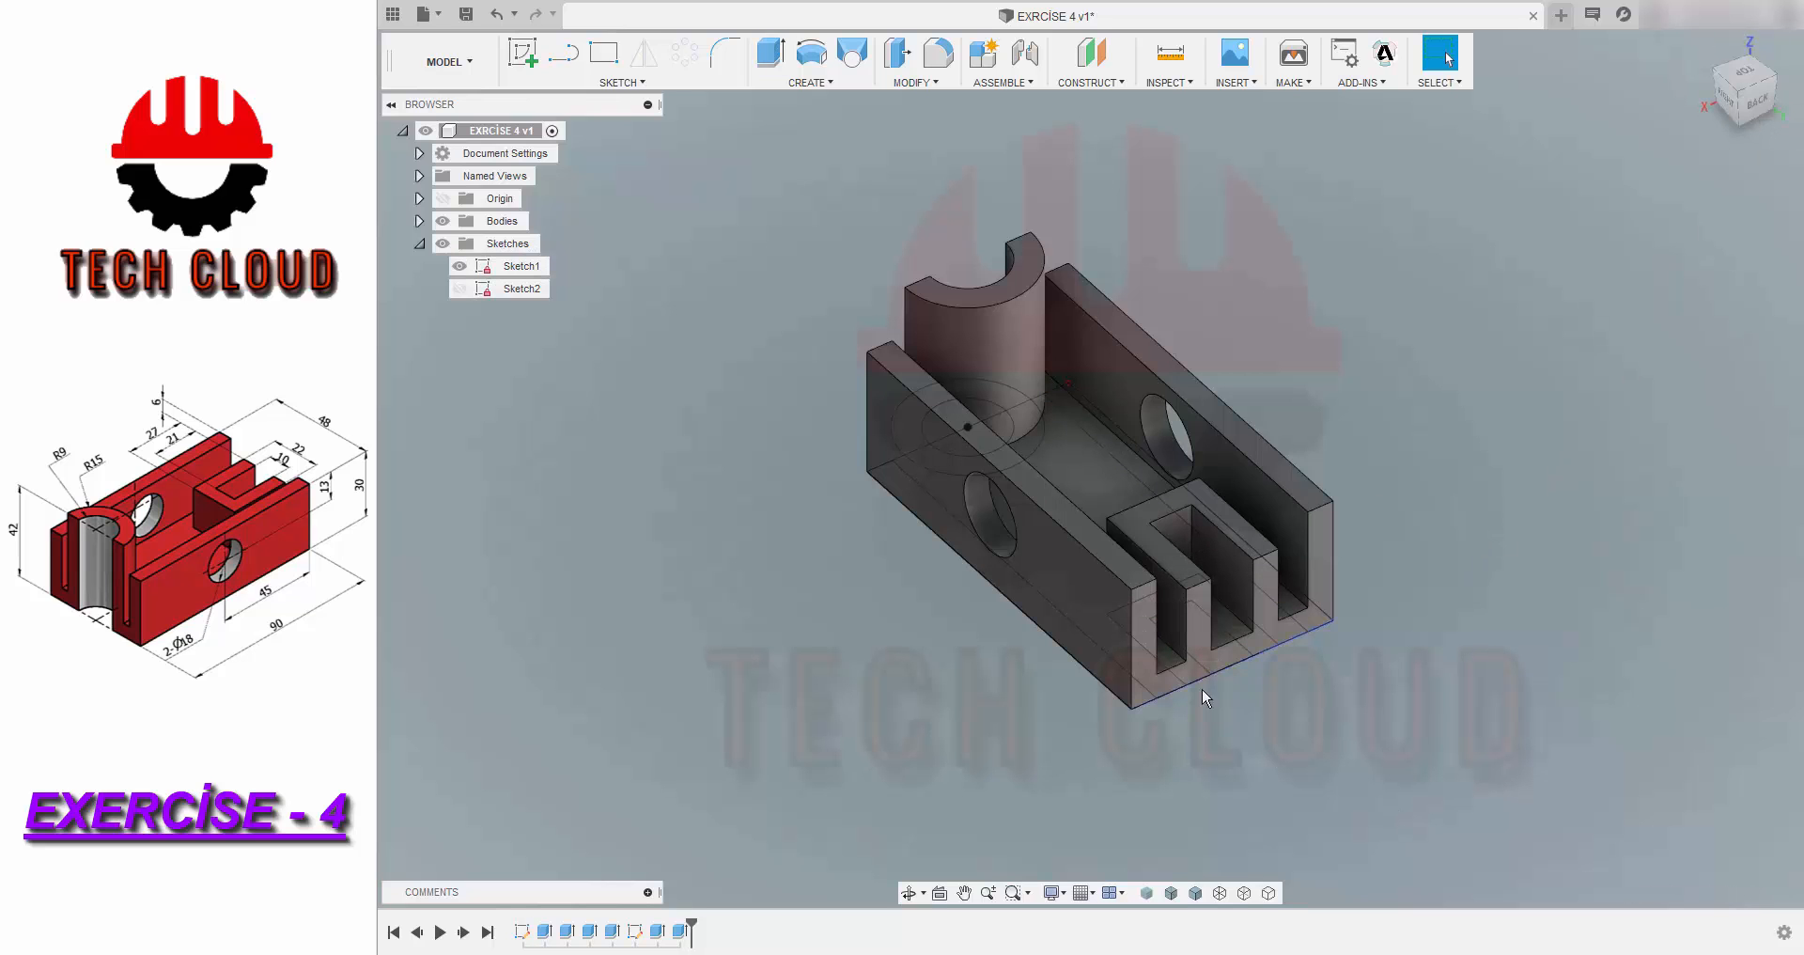
# - Hide all sketches so only the bracket body is displayed
pyautogui.moveTo(1728, 89); pyautogui.dragTo(1526, 226)
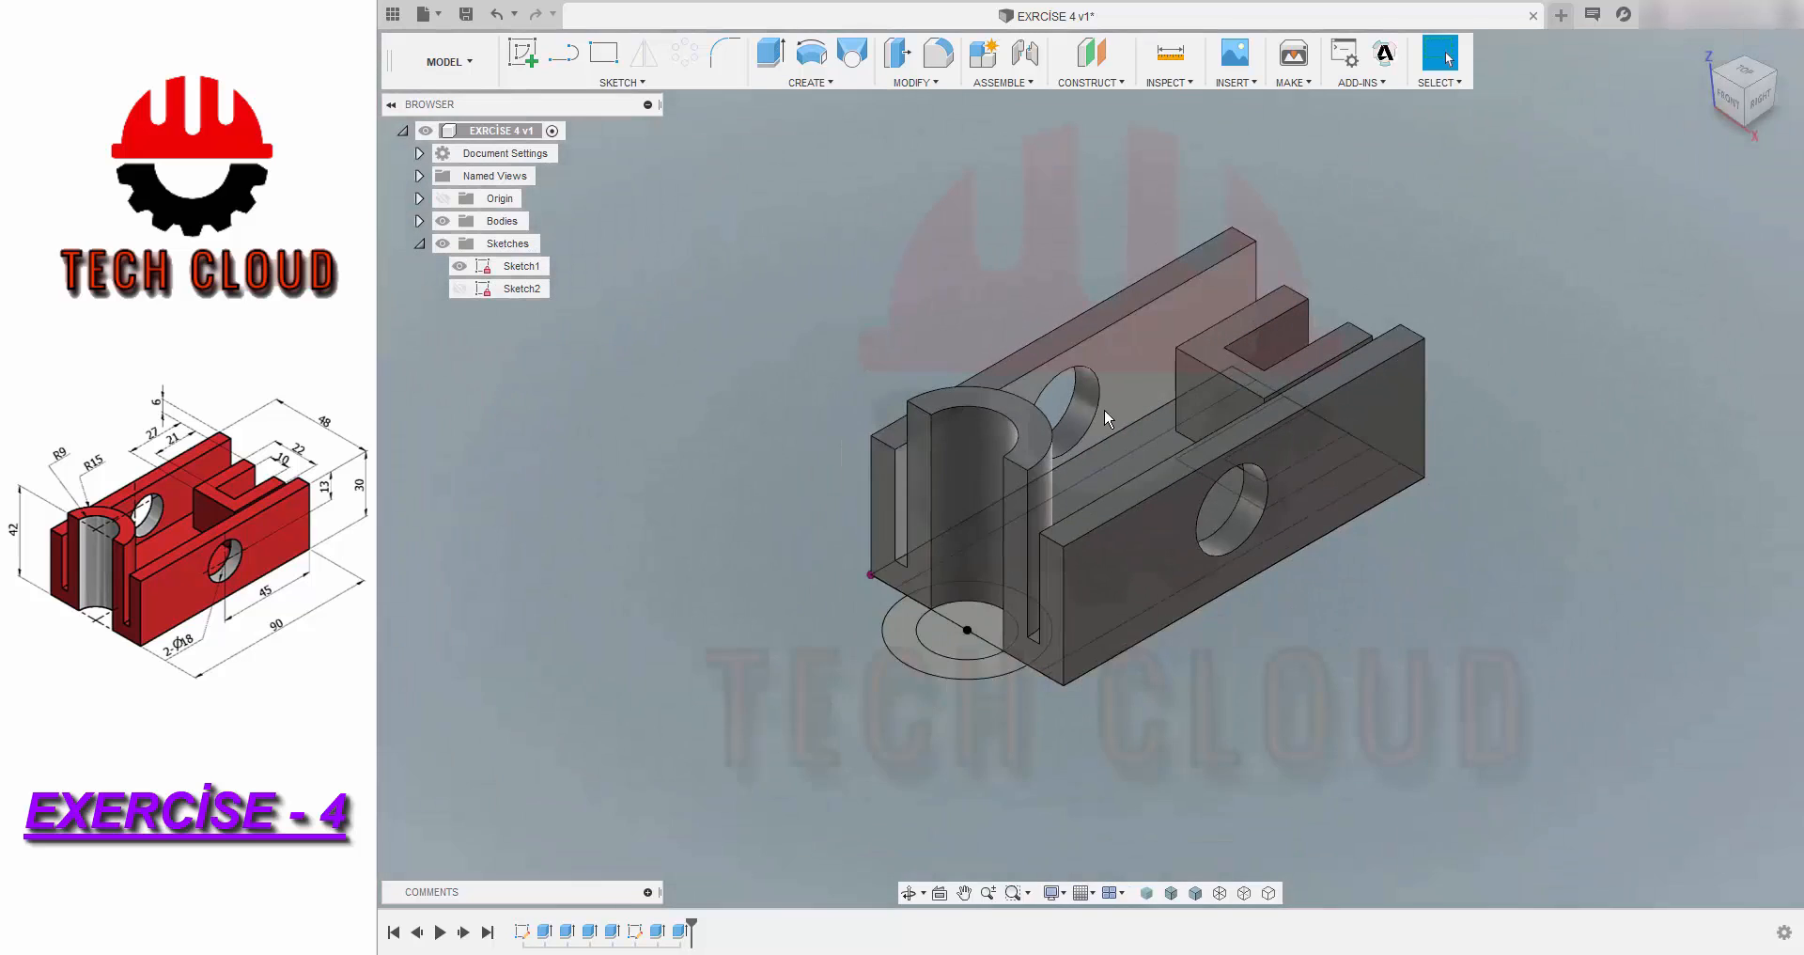
pyautogui.scroll(-1, 1104, 411)
pyautogui.scroll(1, 1317, 438)
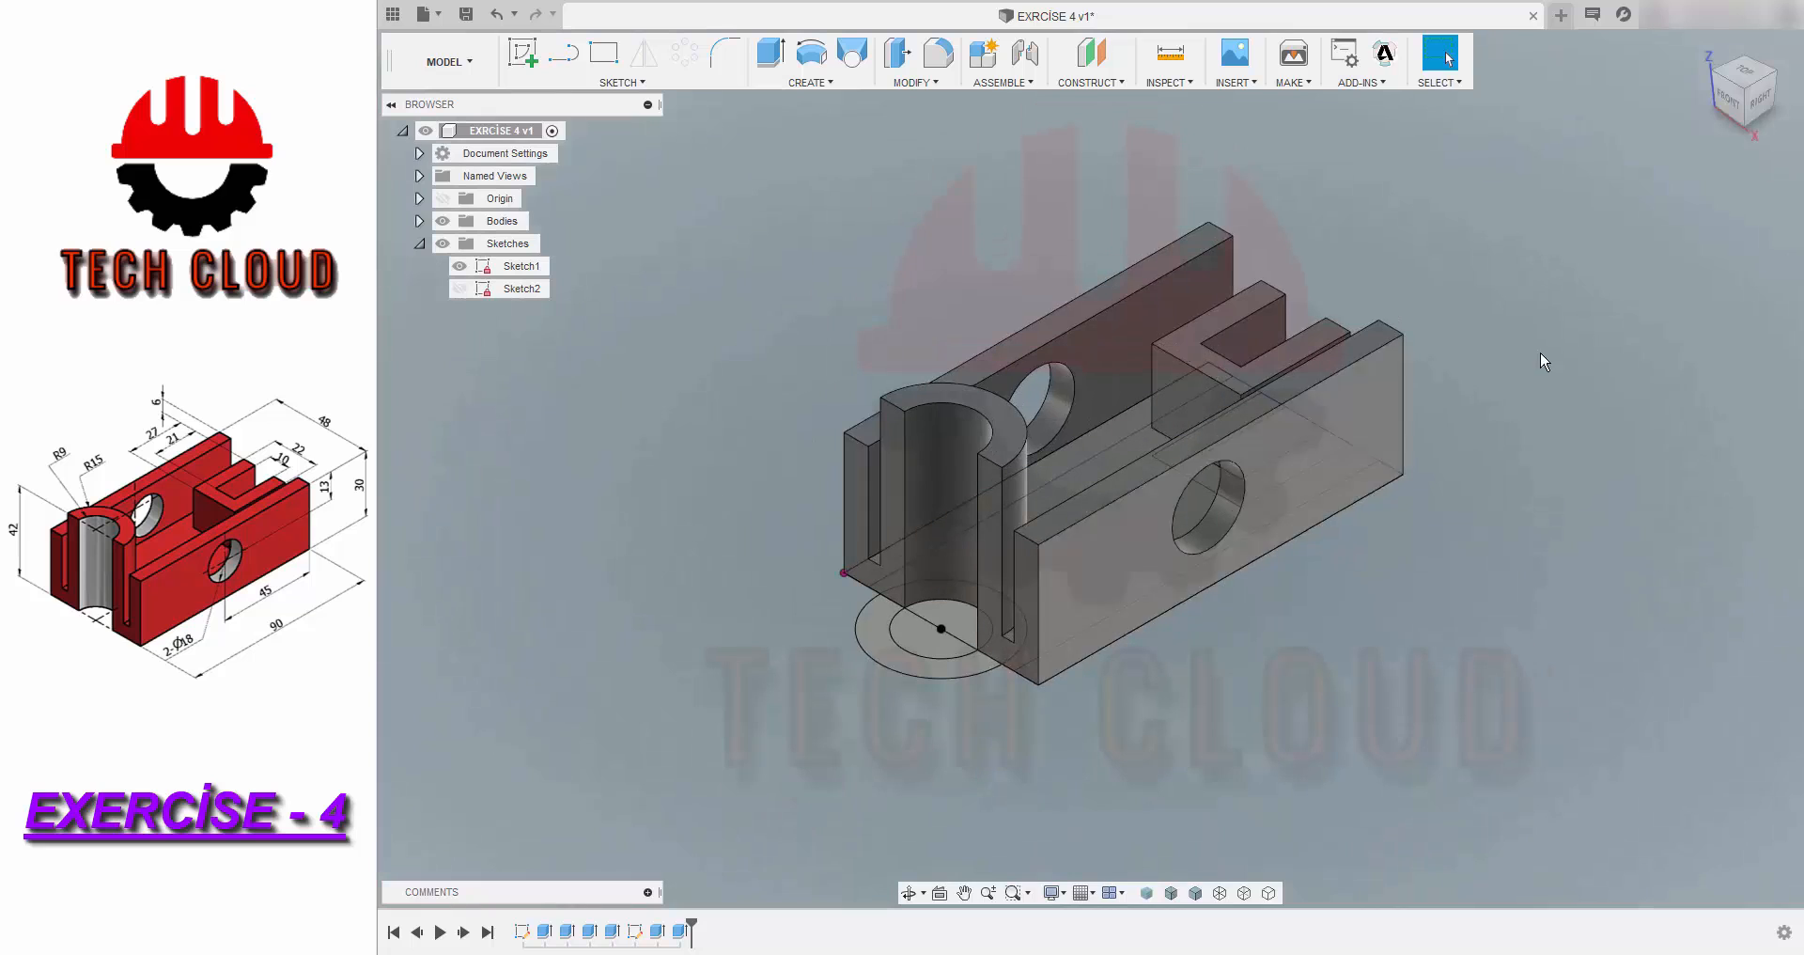
pyautogui.click(443, 243)
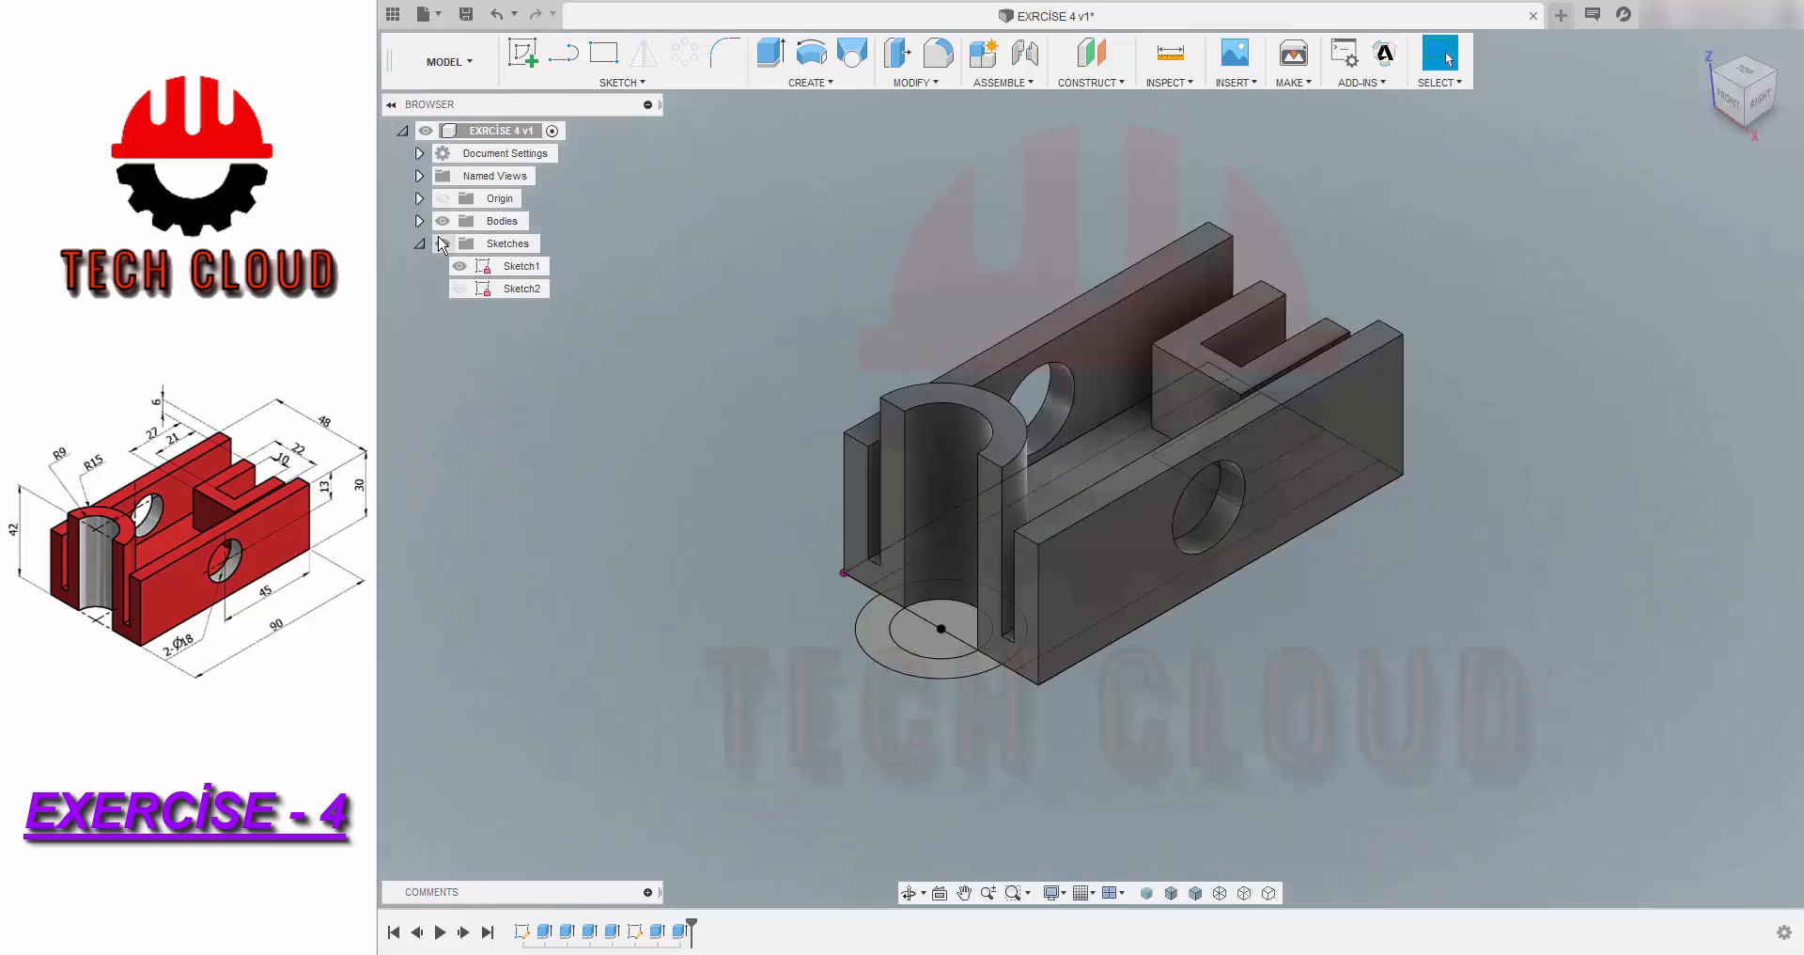
# - Apply the Aluminum - Anodized Glossy (Red) appearance to the whole bracket body
pyautogui.click(889, 89)
pyautogui.click(921, 458)
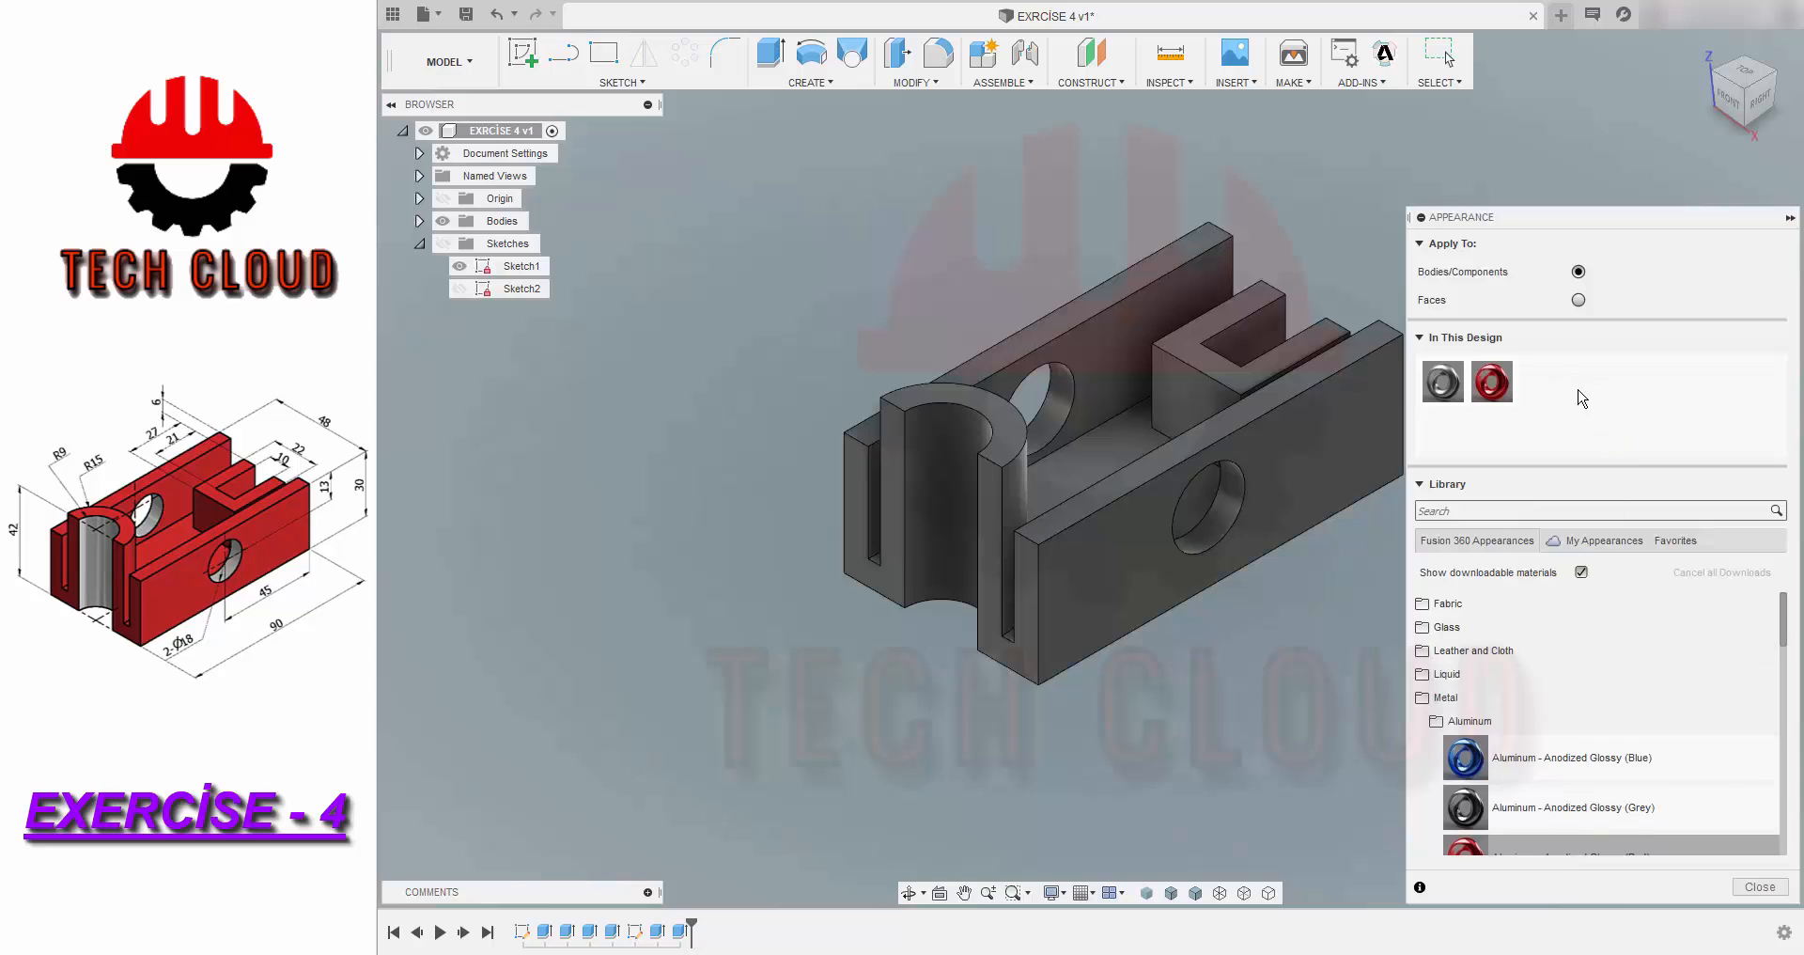
pyautogui.scroll(-1, 1628, 751)
pyautogui.moveTo(1627, 740); pyautogui.dragTo(1112, 582)
# - Lighten the Aluminum - Anodized Glossy (Grey) appearance and apply it to the half-ring's inner face and the two hole faces
pyautogui.rightClick(1539, 385)
pyautogui.click(1565, 398)
pyautogui.click(1362, 546)
pyautogui.click(1578, 299)
pyautogui.moveTo(1544, 388); pyautogui.dragTo(949, 507)
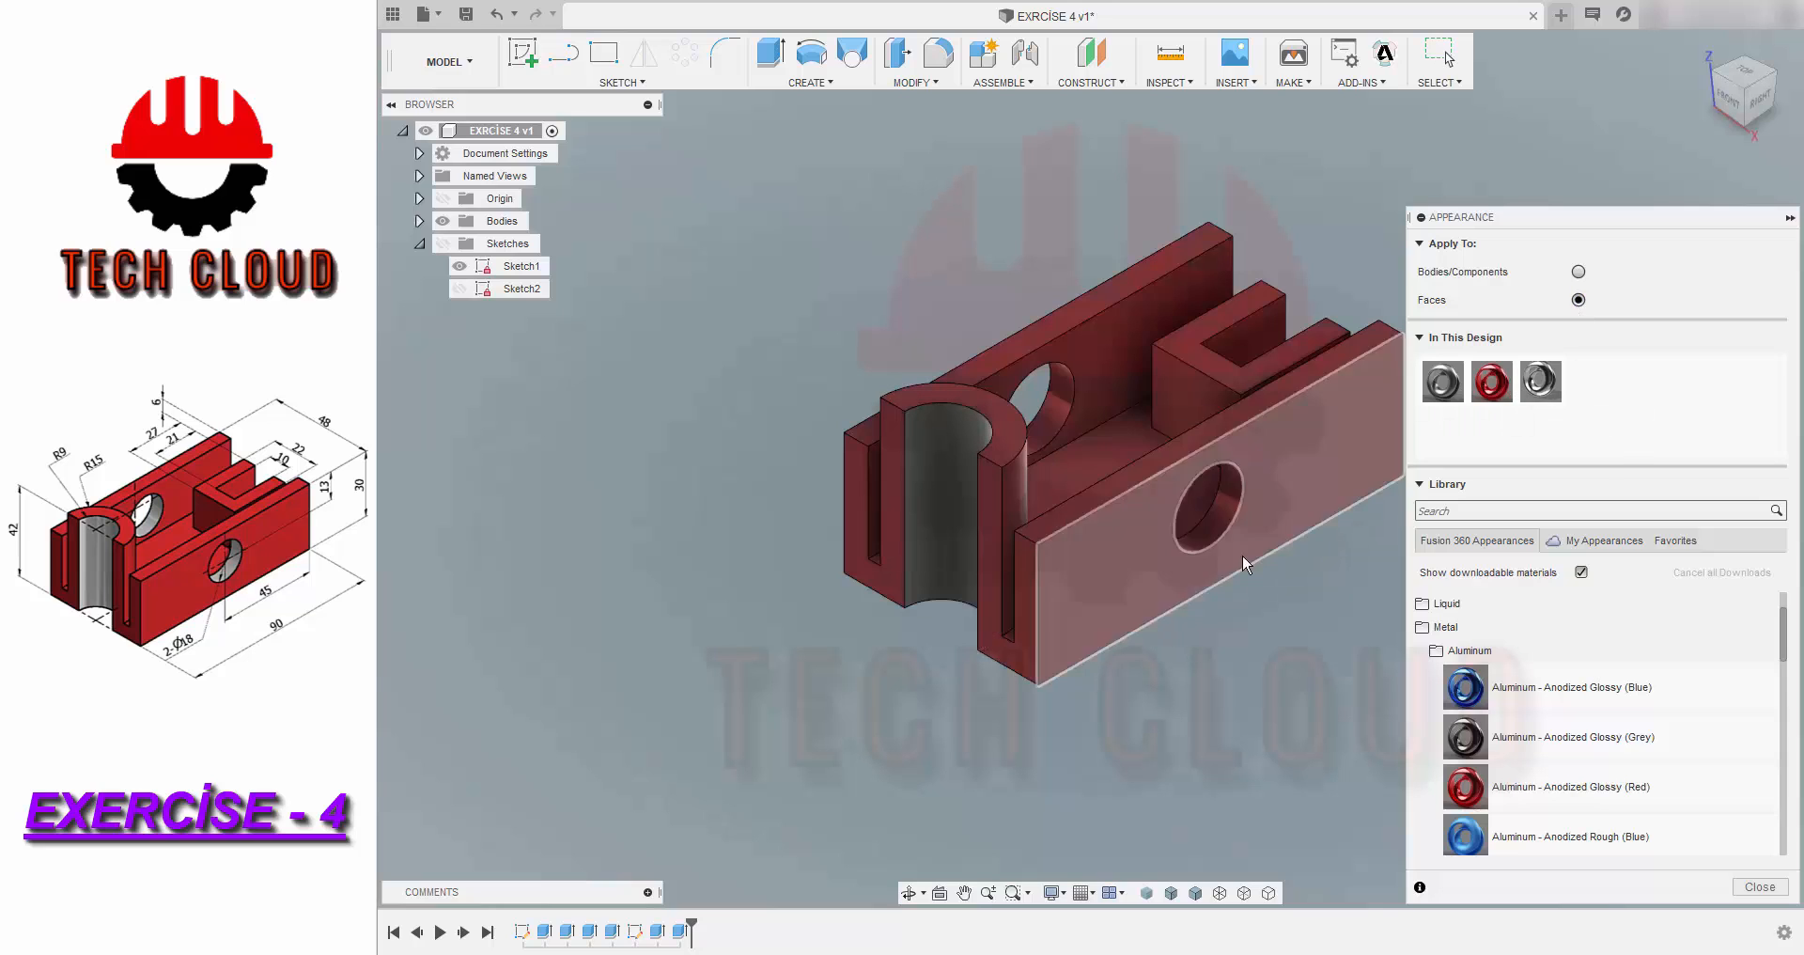
pyautogui.moveTo(1541, 383); pyautogui.dragTo(1076, 415)
# - Brighten the grey appearance further, deepen the Aluminum - Anodized Glossy (Red) colour to a stronger red, and return to the home view
pyautogui.doubleClick(1541, 382)
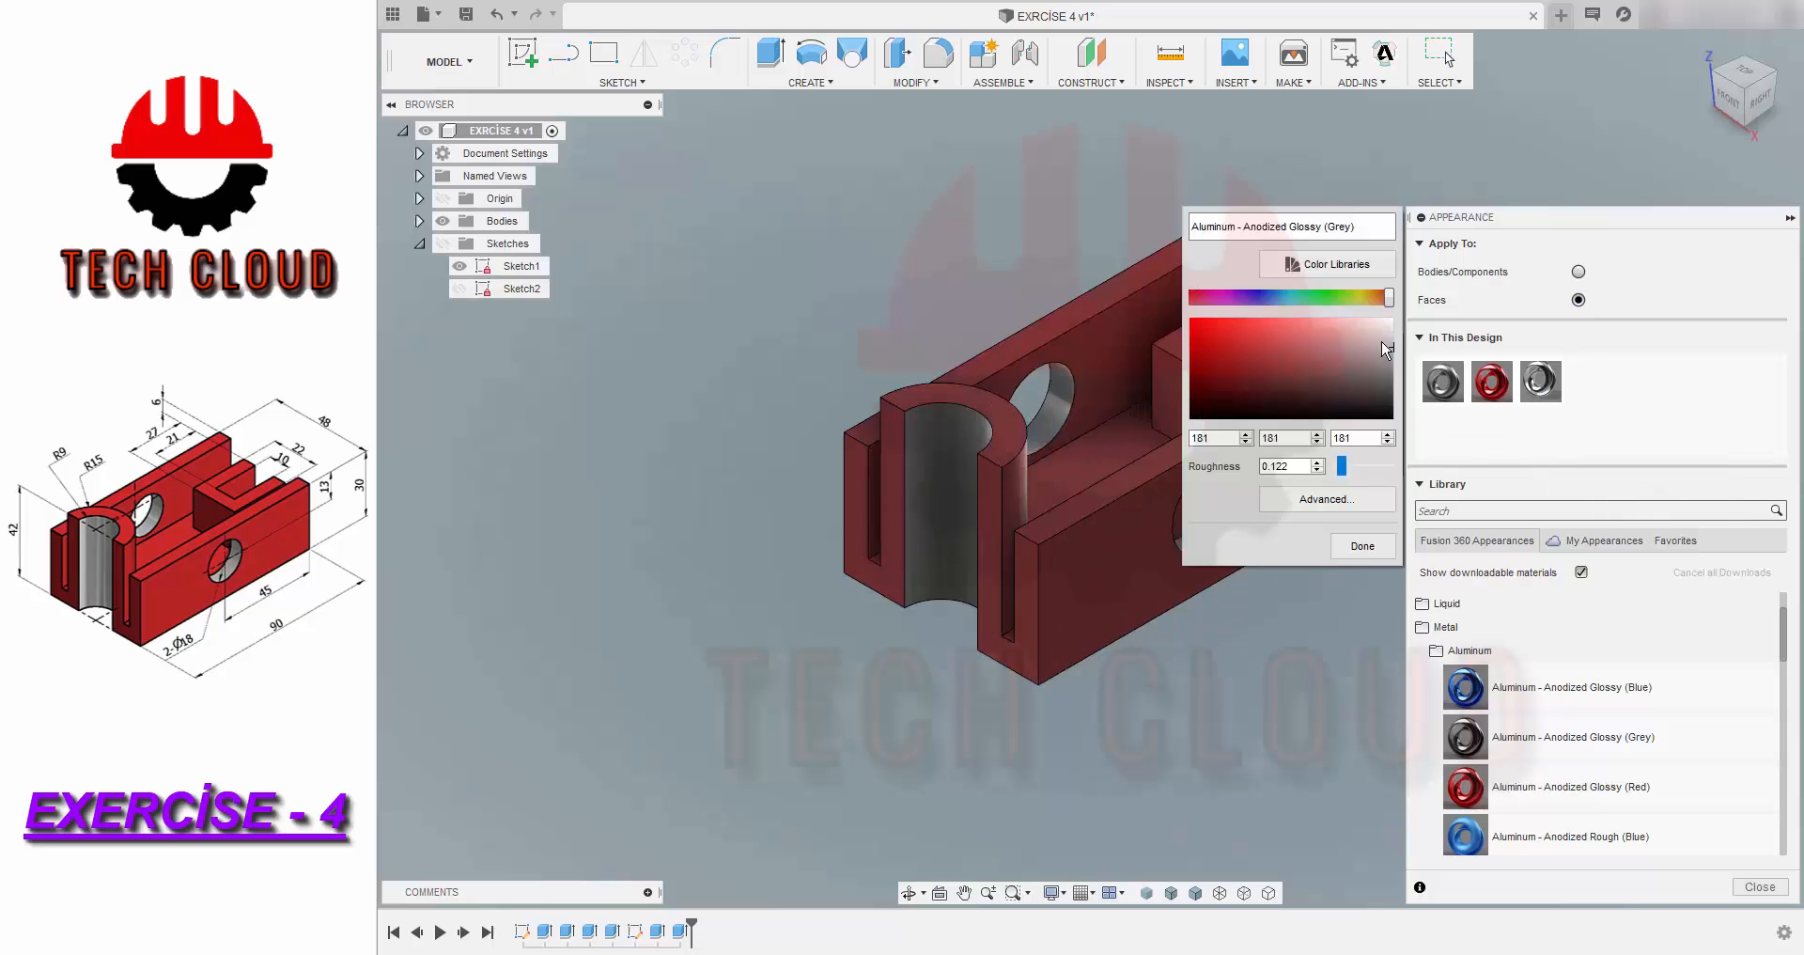
pyautogui.click(1363, 546)
pyautogui.doubleClick(1492, 381)
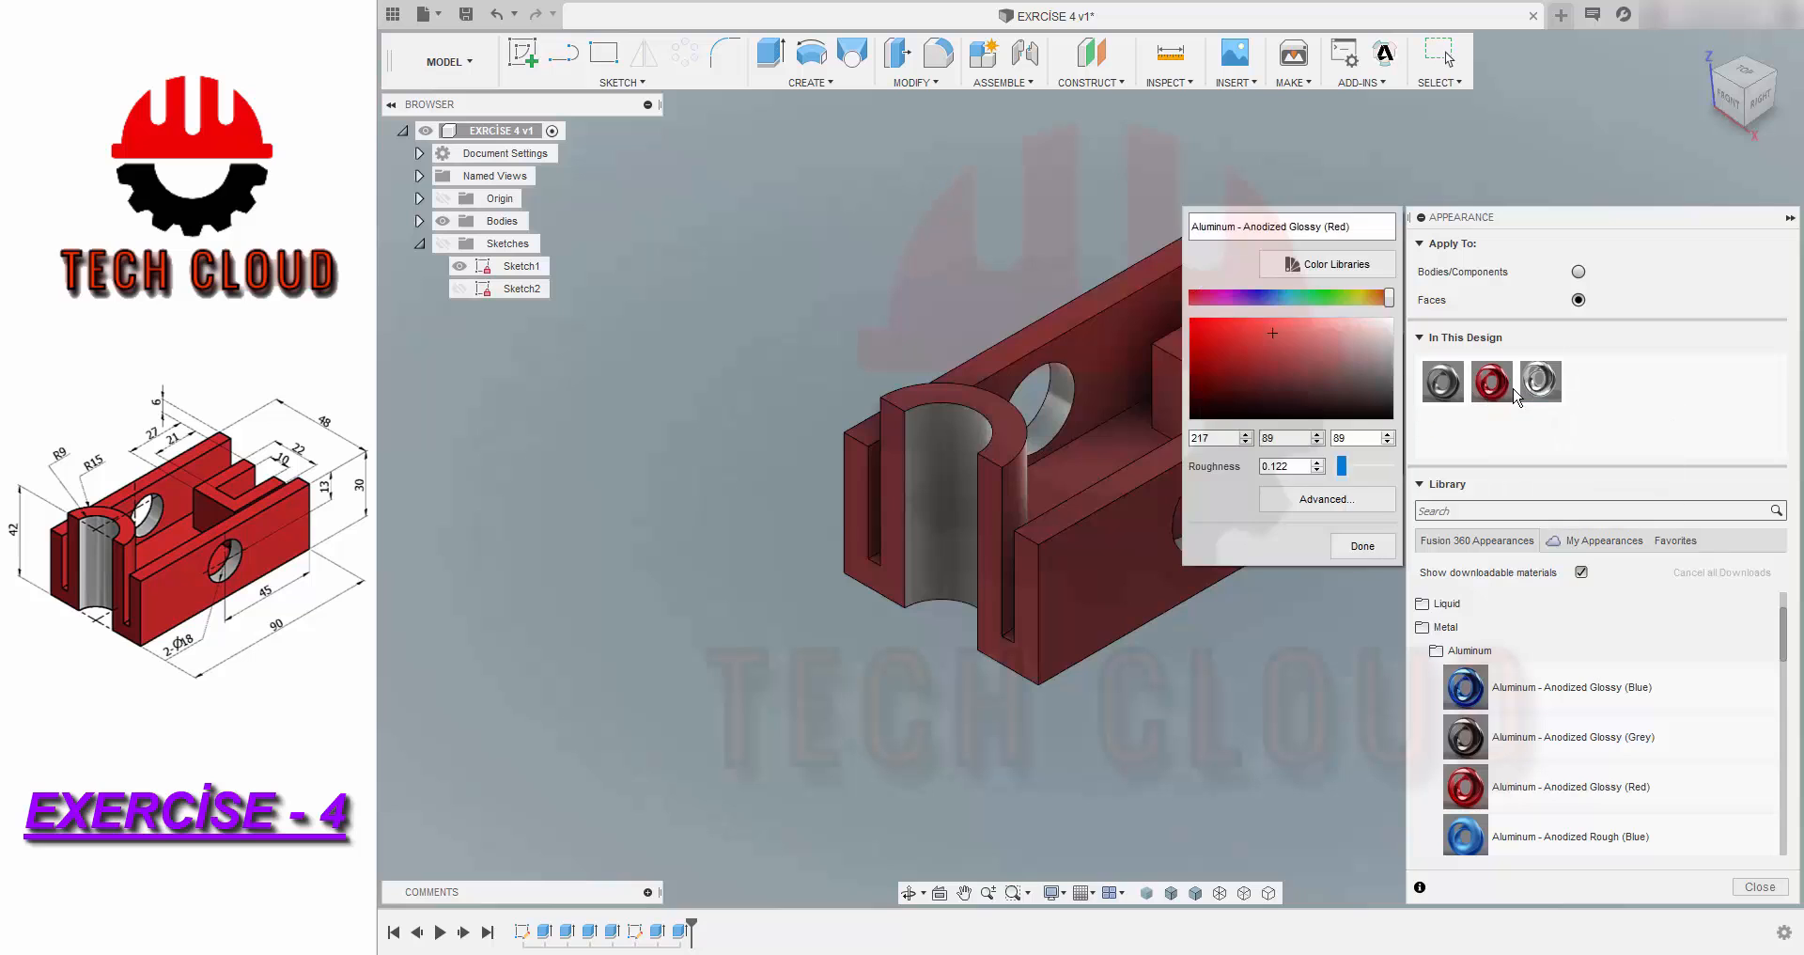
pyautogui.click(1216, 351)
pyautogui.click(1367, 546)
pyautogui.click(1759, 885)
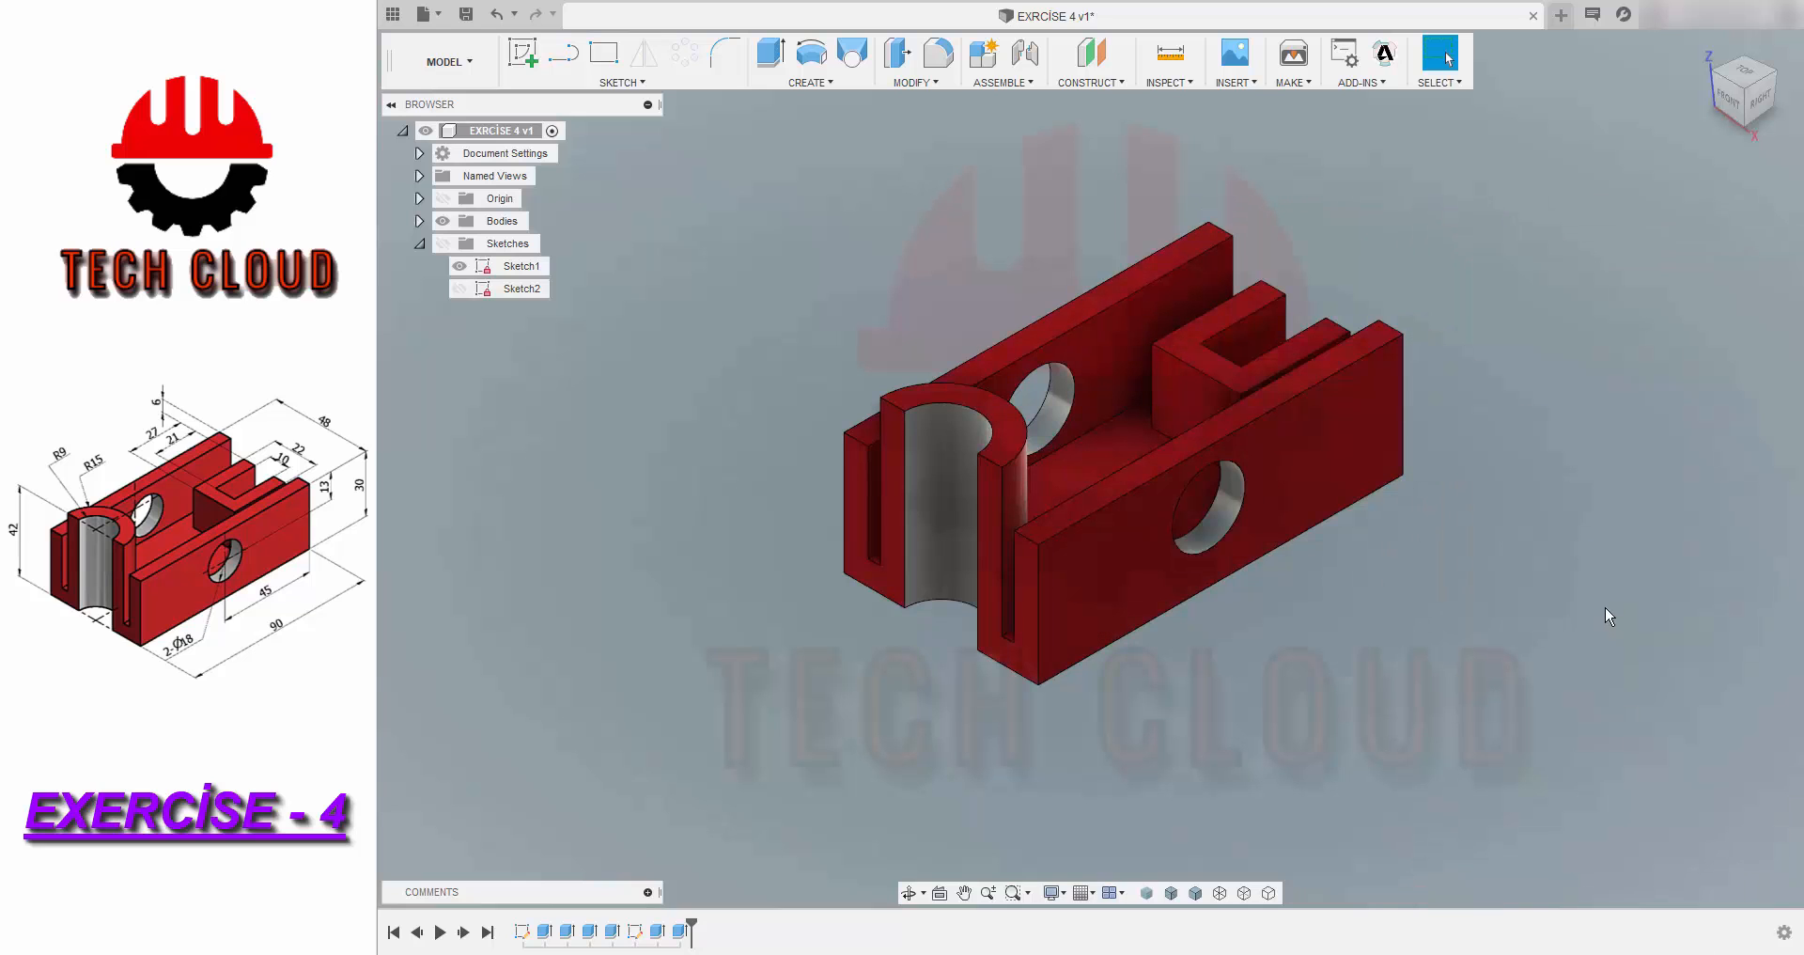
pyautogui.click(1699, 68)
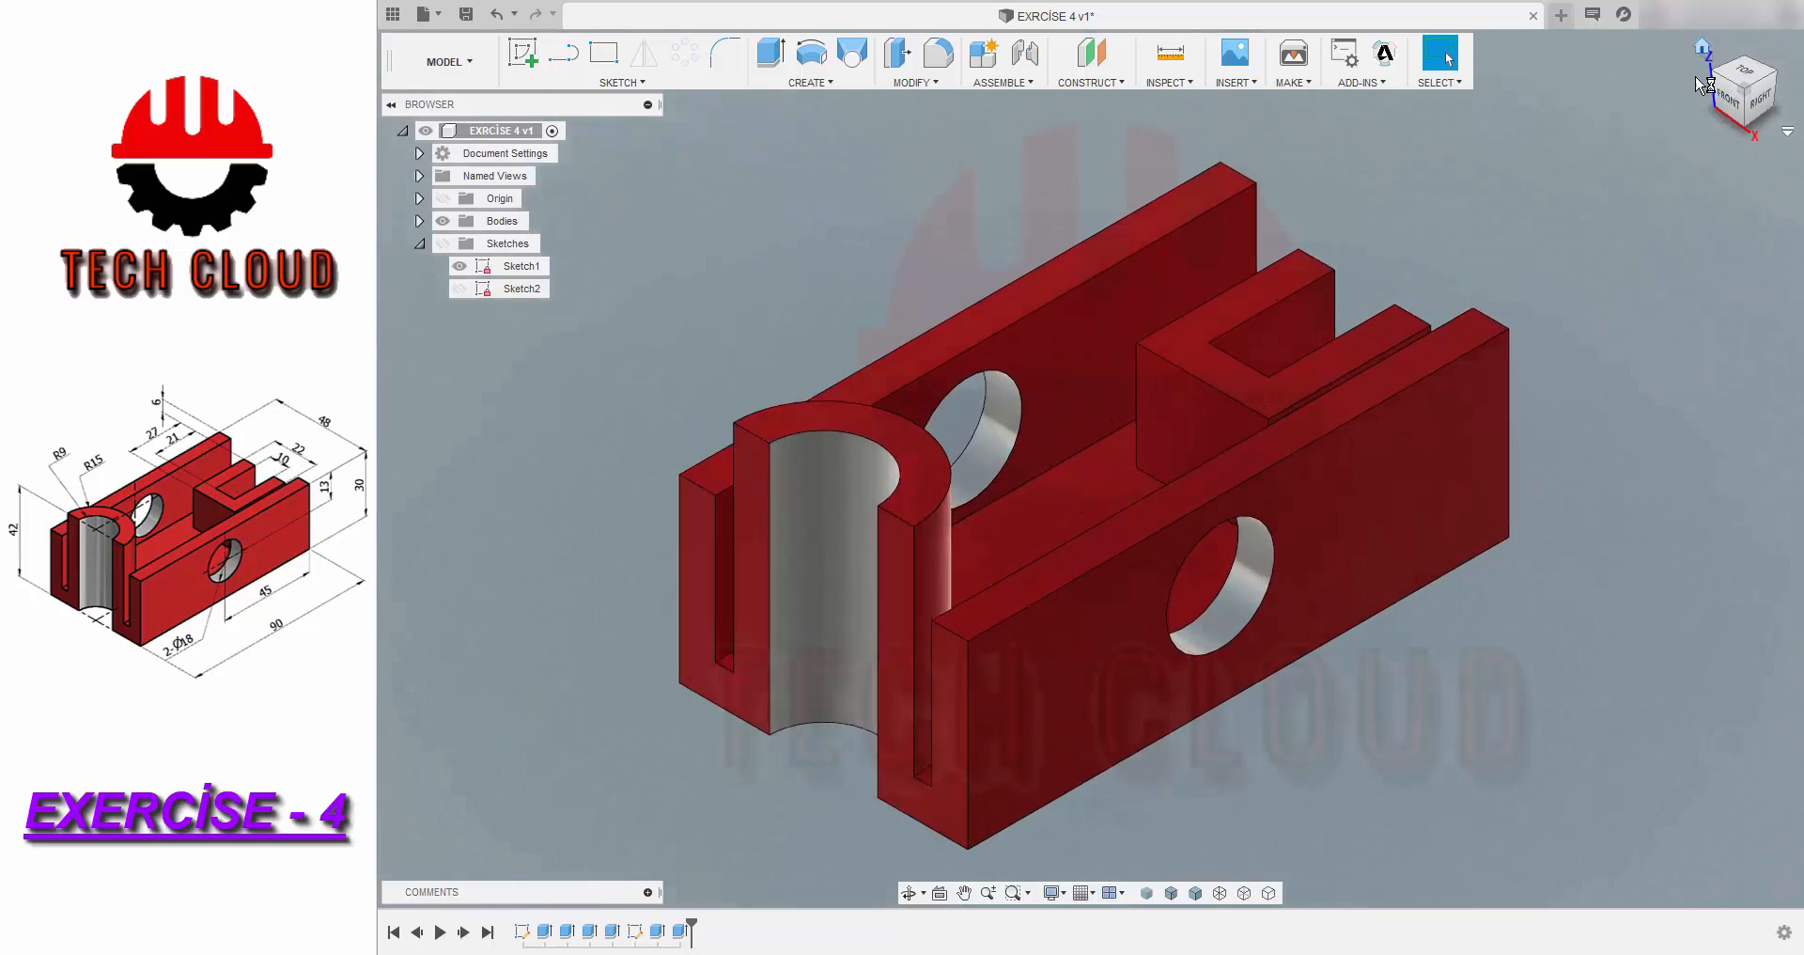